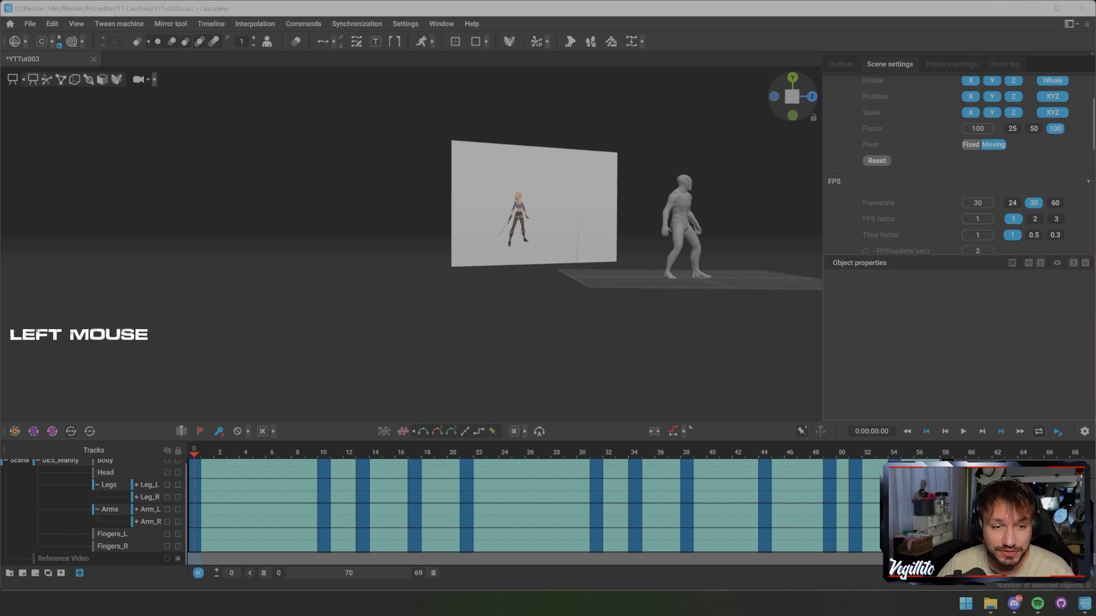
Play the current animation to compare the character's motion with the reference video
left_click_drag(548, 228, 557, 240, "alt")
middle_click_drag(556, 240, 515, 255, "alt")
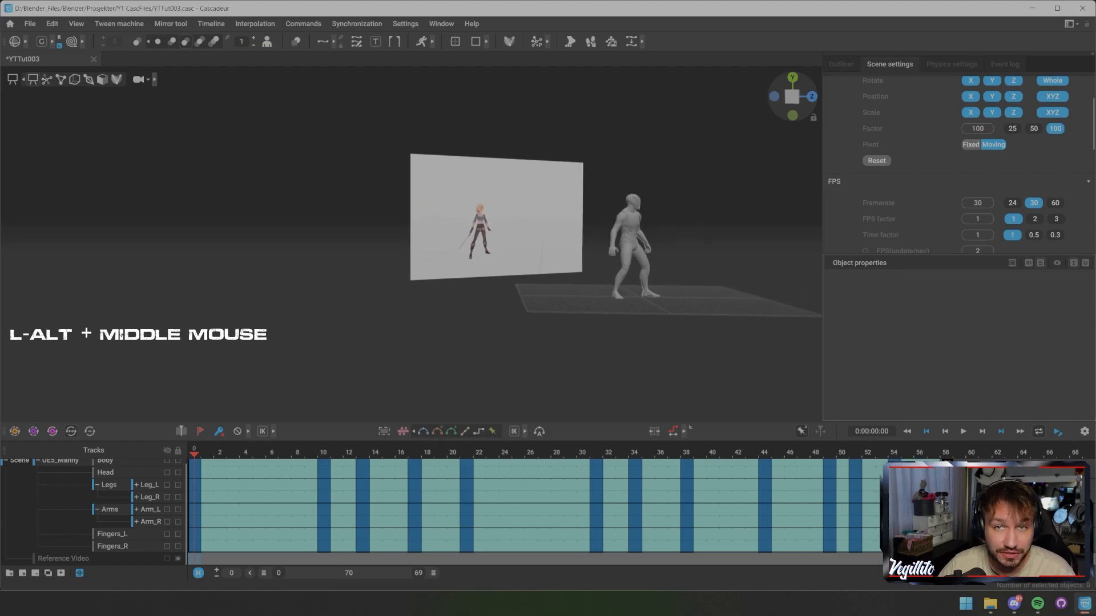
key("x")
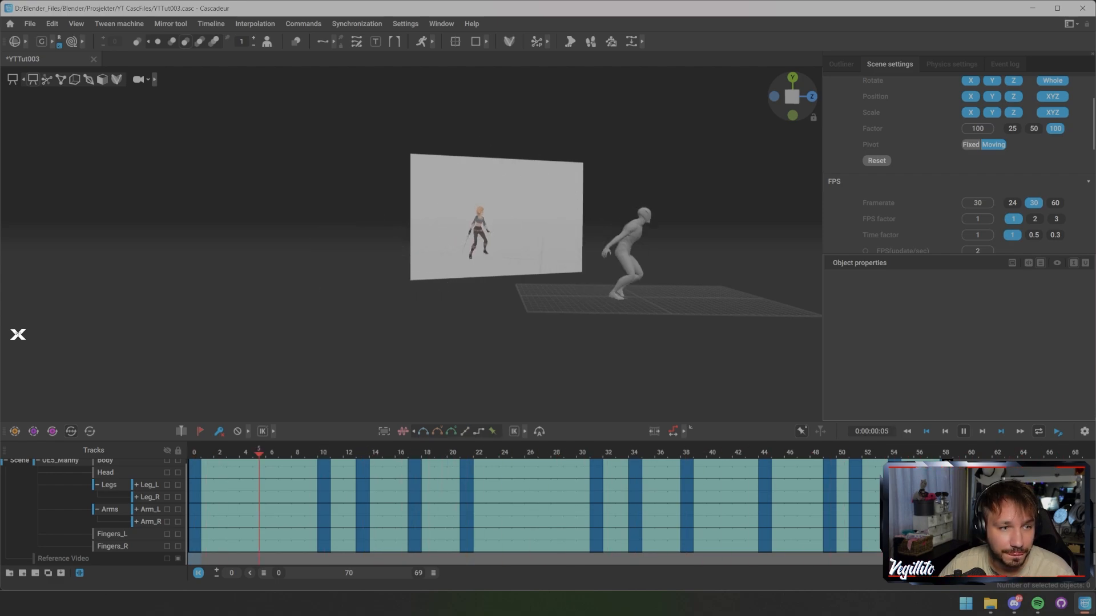
key("x")
Insert two extra in-between frames at frame 52 on all tracks and play back the new timing
left_click_drag(362, 453, 868, 381)
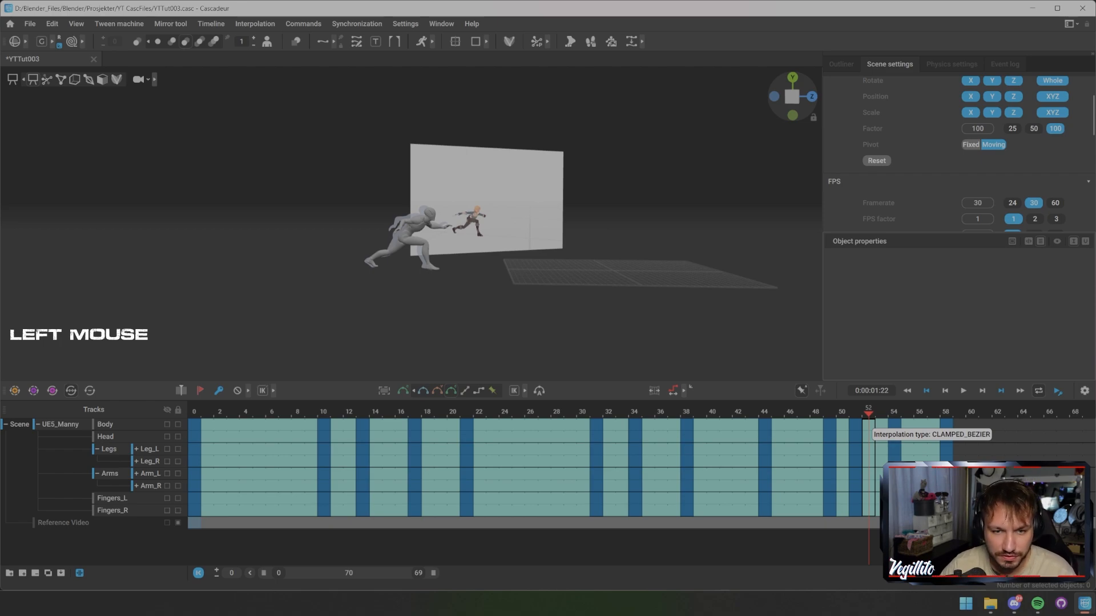
key("KP_Add")
key("KP_Add")
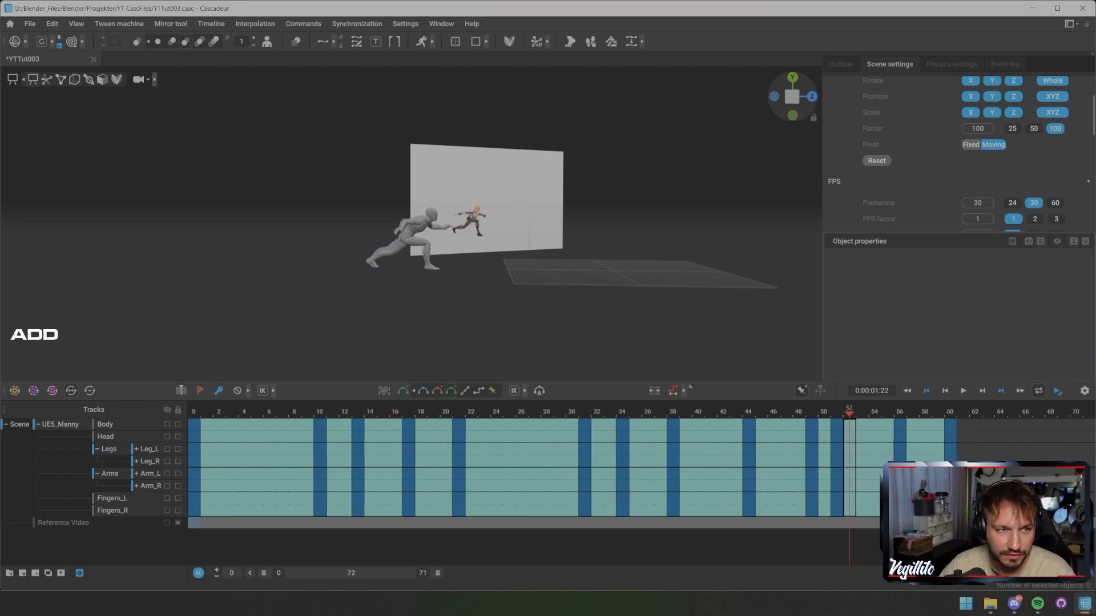
key("x")
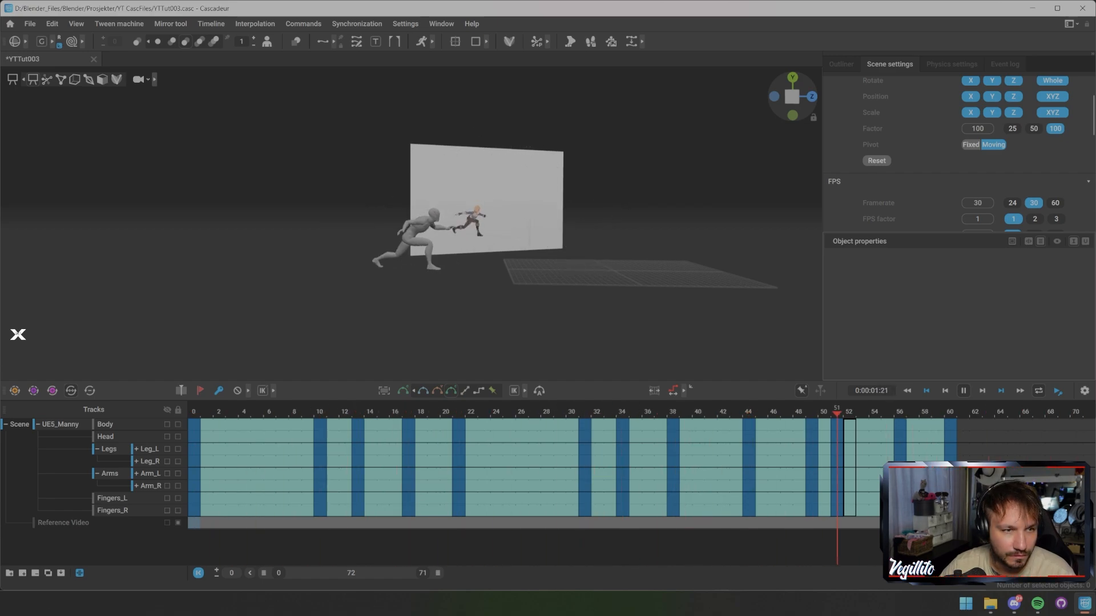
key("x")
Insert three more in-between frames at frame 53 on all tracks and play the animation again
left_click_drag(836, 412, 861, 503)
key("KP_Add")
key("KP_Add")
key("KP_Add")
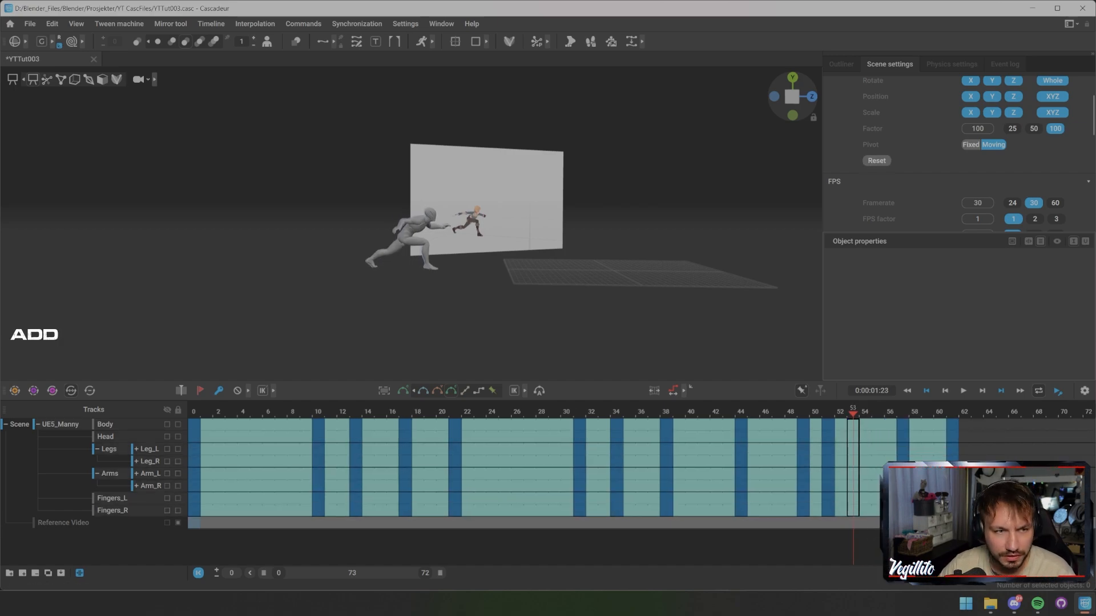
key("x")
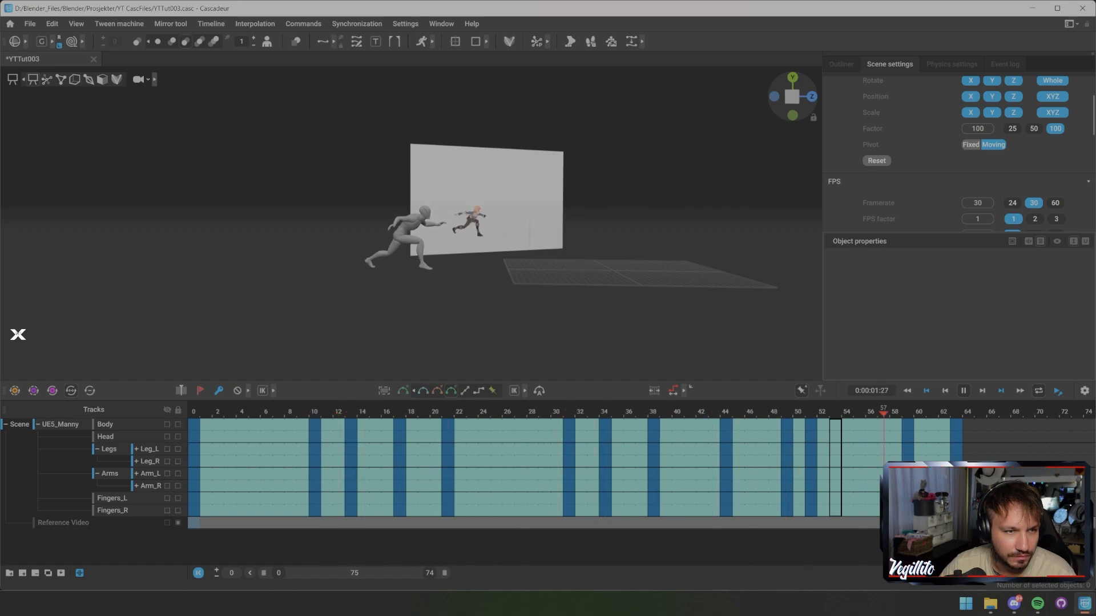
Insert six in-between frames at frame 61 on all tracks and play the slowed-down ending
left_click(931, 412)
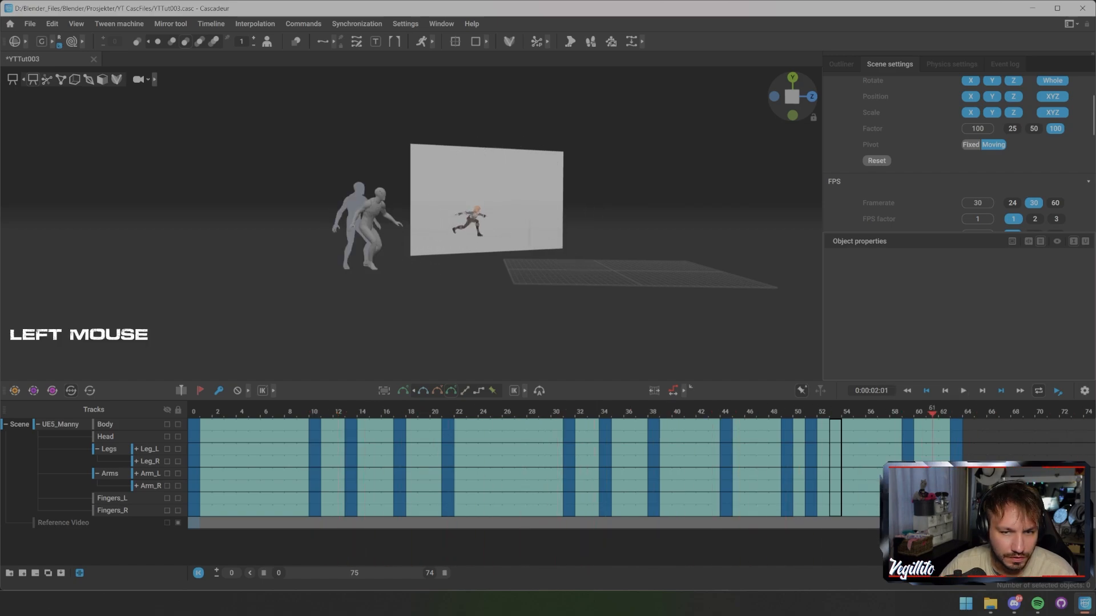
left_click_drag(931, 412, 932, 523)
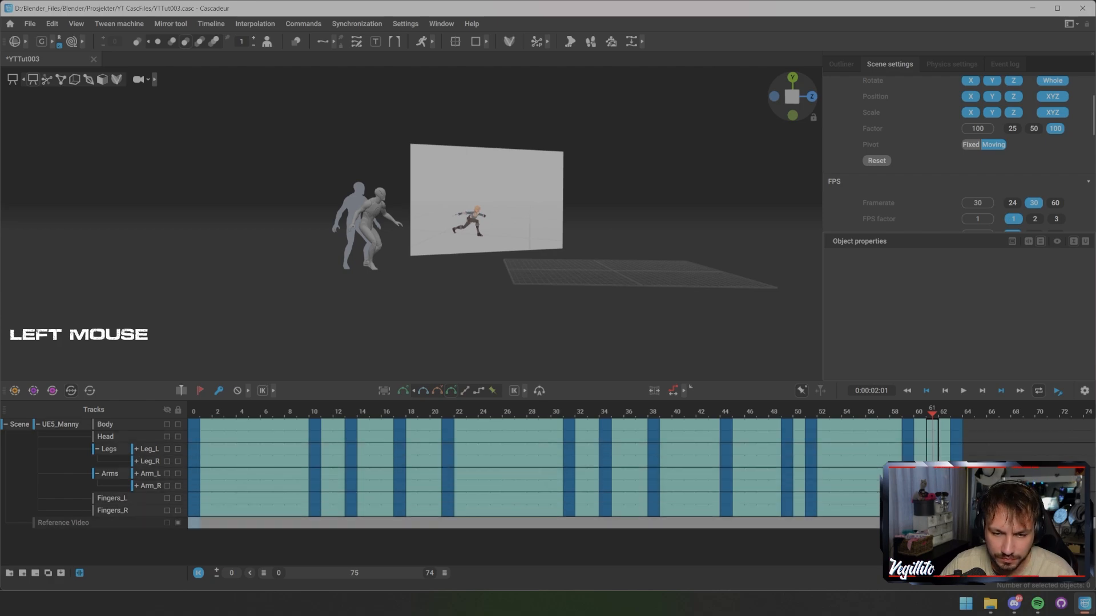
key("KP_Add")
key("KP_Add")
key("KP_Add")
key("KP_Add")
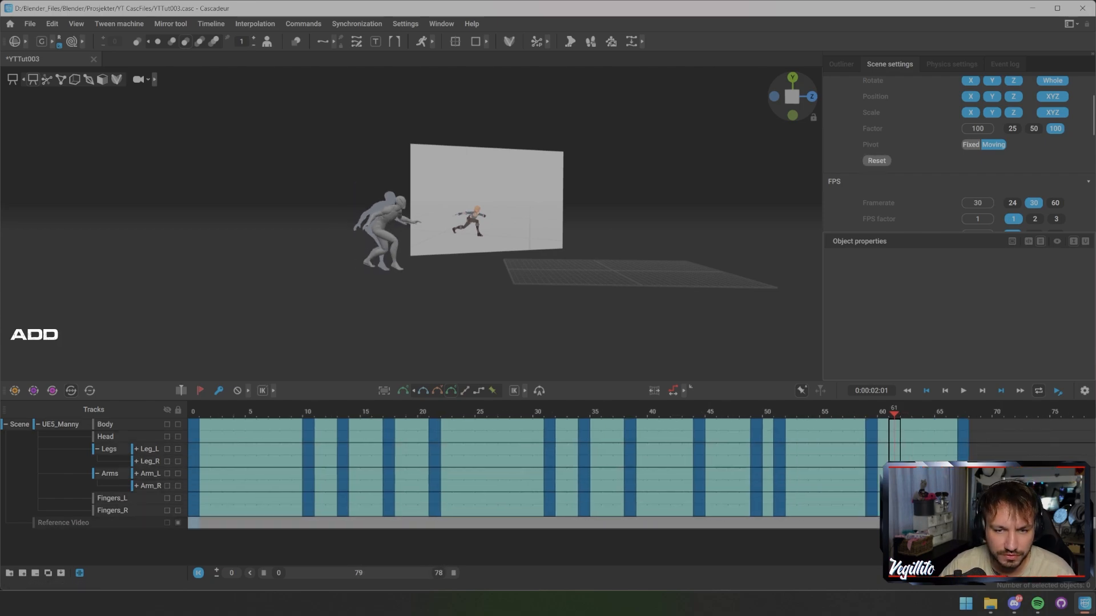
key("KP_Add")
key("KP_Add")
key("x")
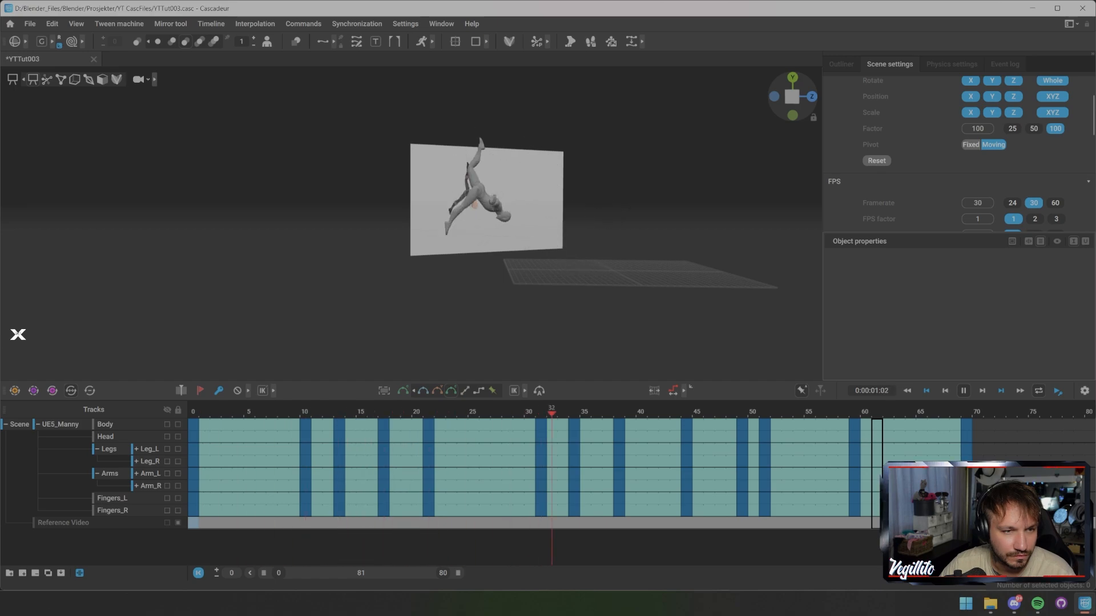
key("space")
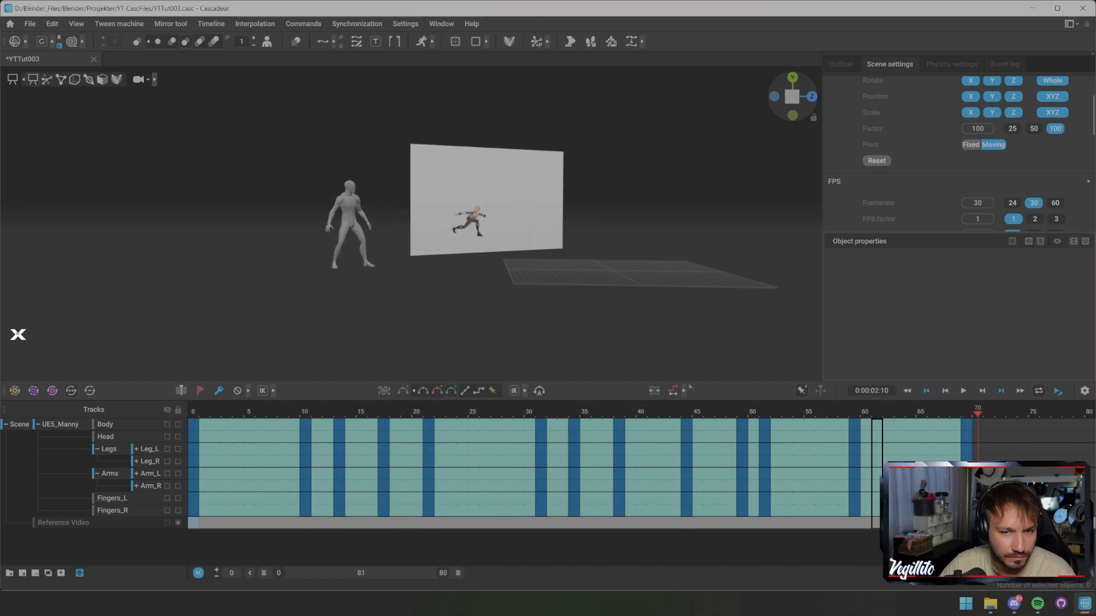
Scrub through the animation and add a key frame at frame 5 on all tracks
left_click(832, 411)
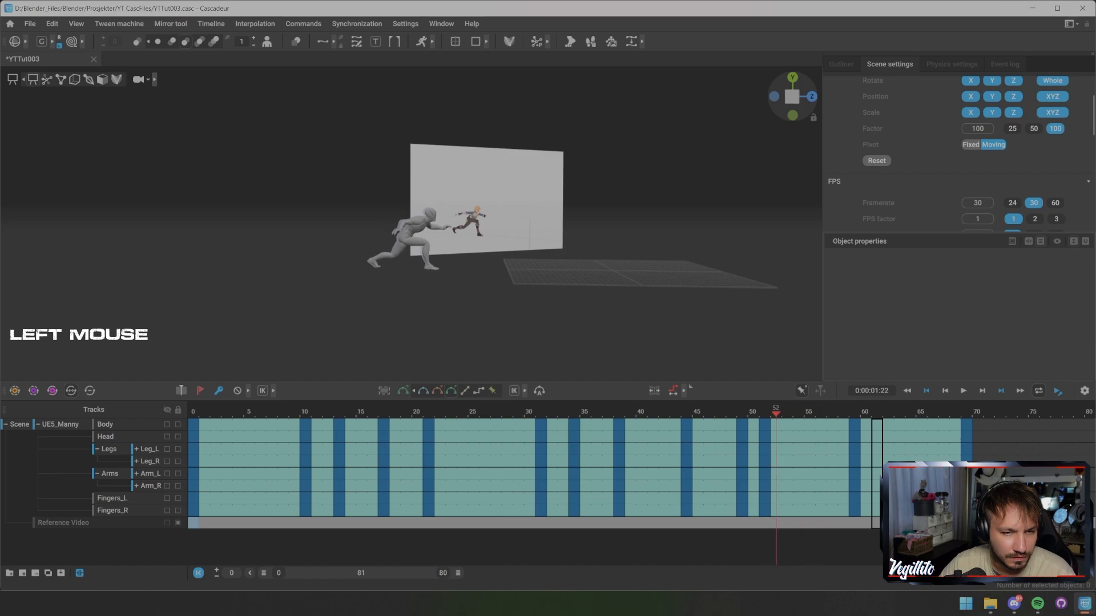
left_click_drag(652, 412, 585, 411)
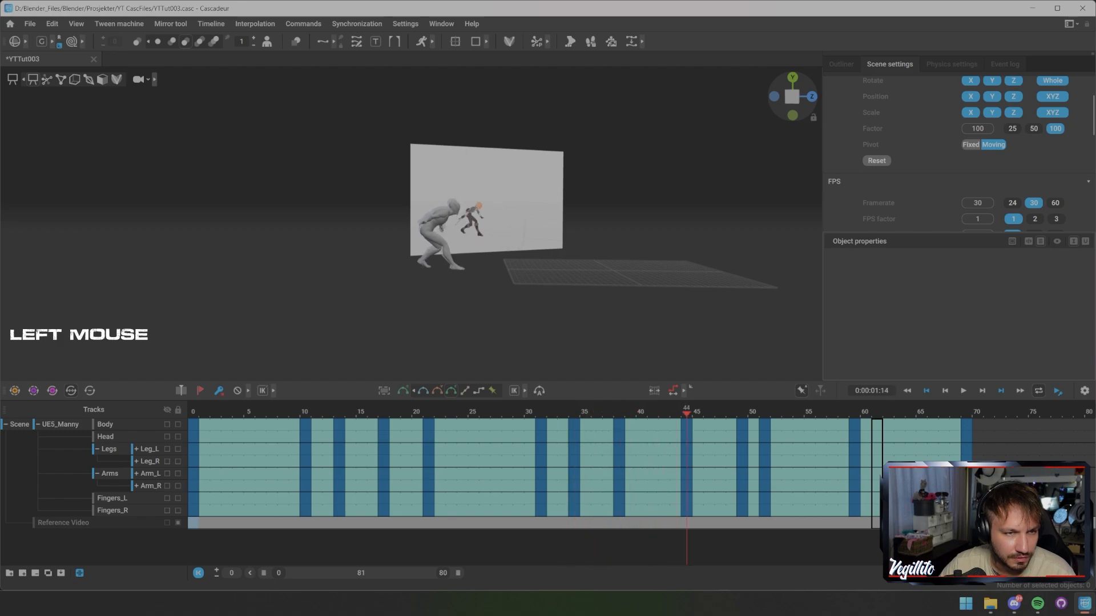
left_click_drag(732, 411, 687, 411)
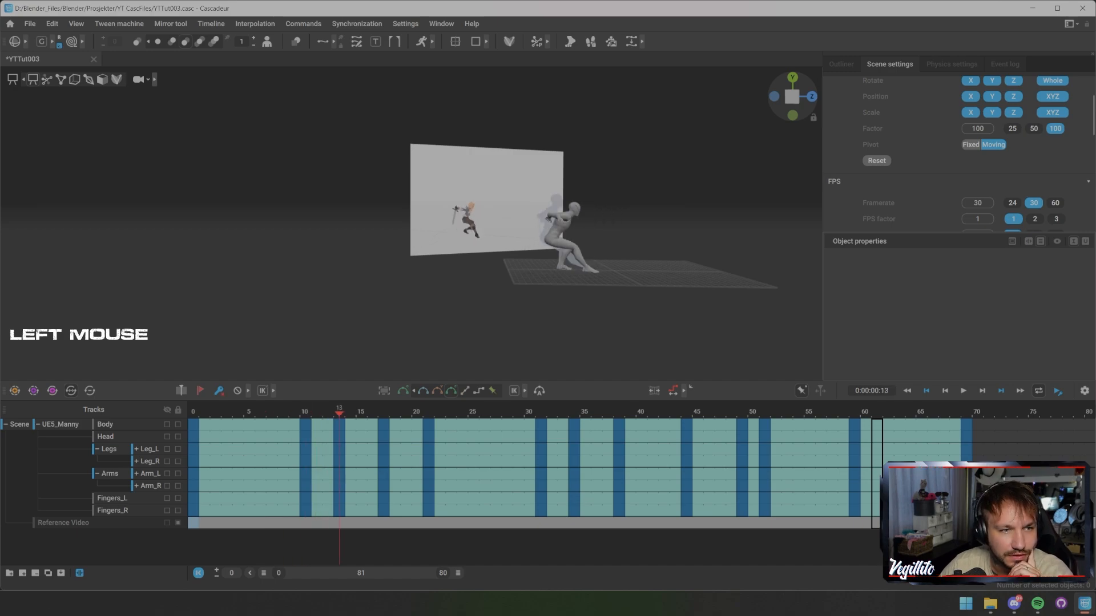
left_click_drag(339, 411, 249, 512)
key("f")
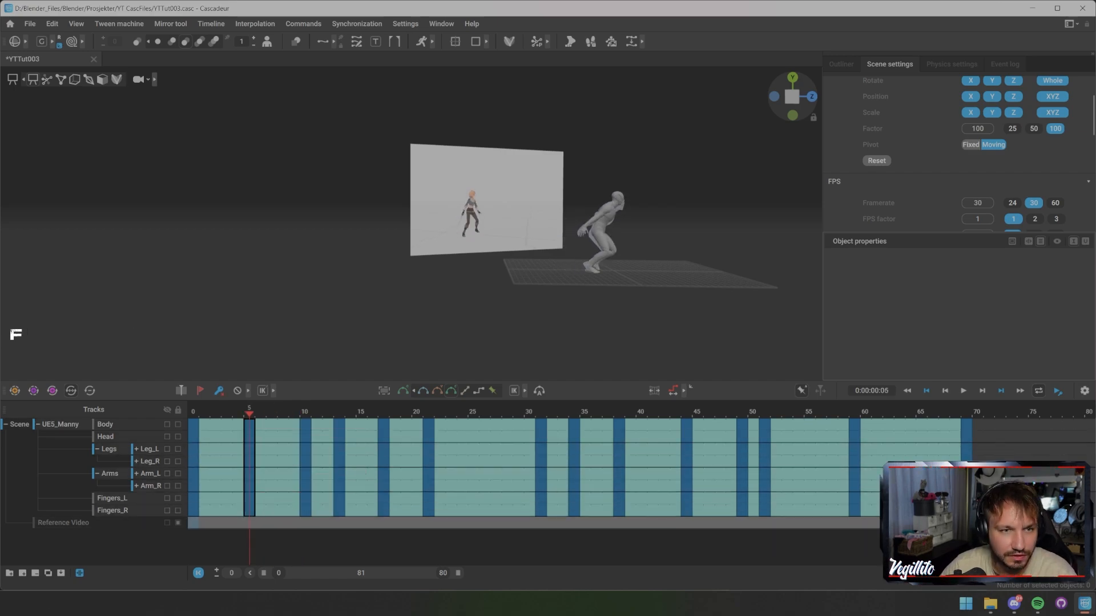
Show the character's point controllers and copy the standing pose from frame 0 onto frame 5
scroll(411, 223, "up", 3)
middle_click_drag(548, 229, 314, 227, "alt")
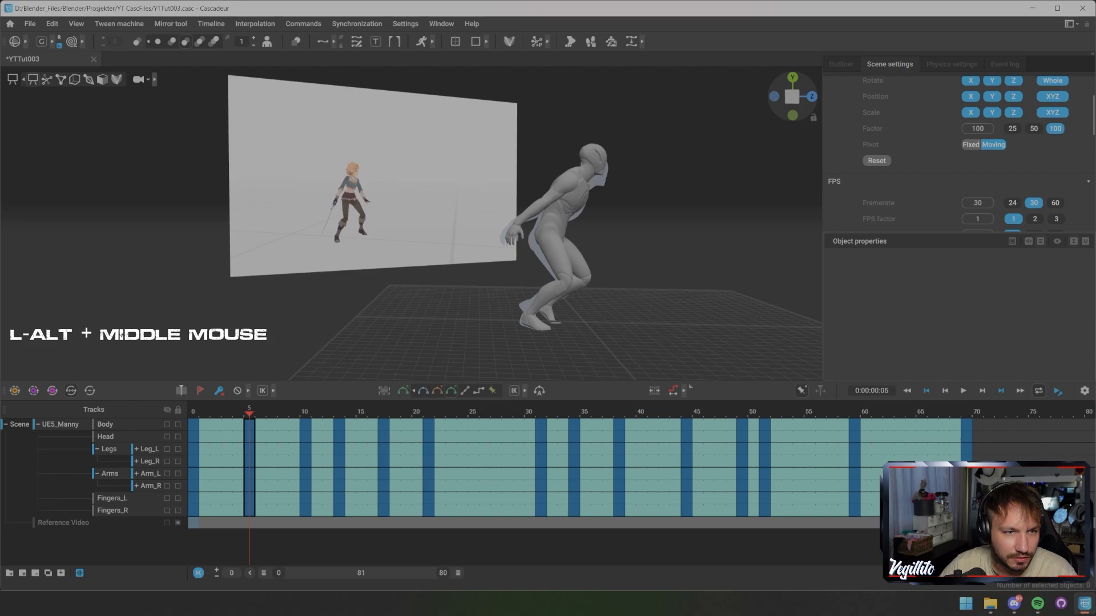
key("s")
middle_click_drag(434, 229, 320, 232, "alt")
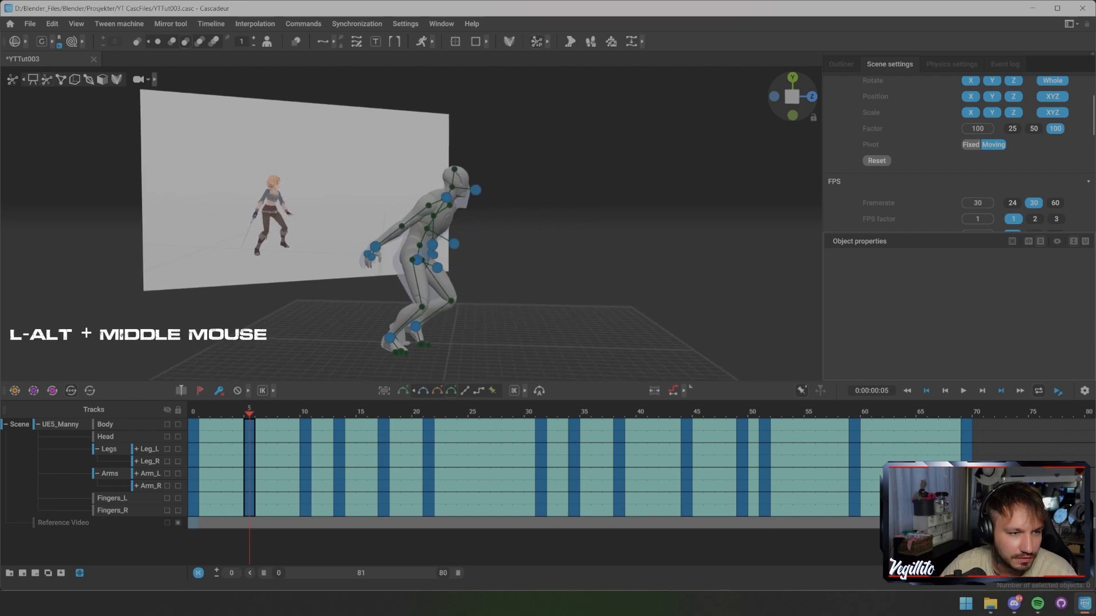
left_click_drag(249, 413, 193, 413)
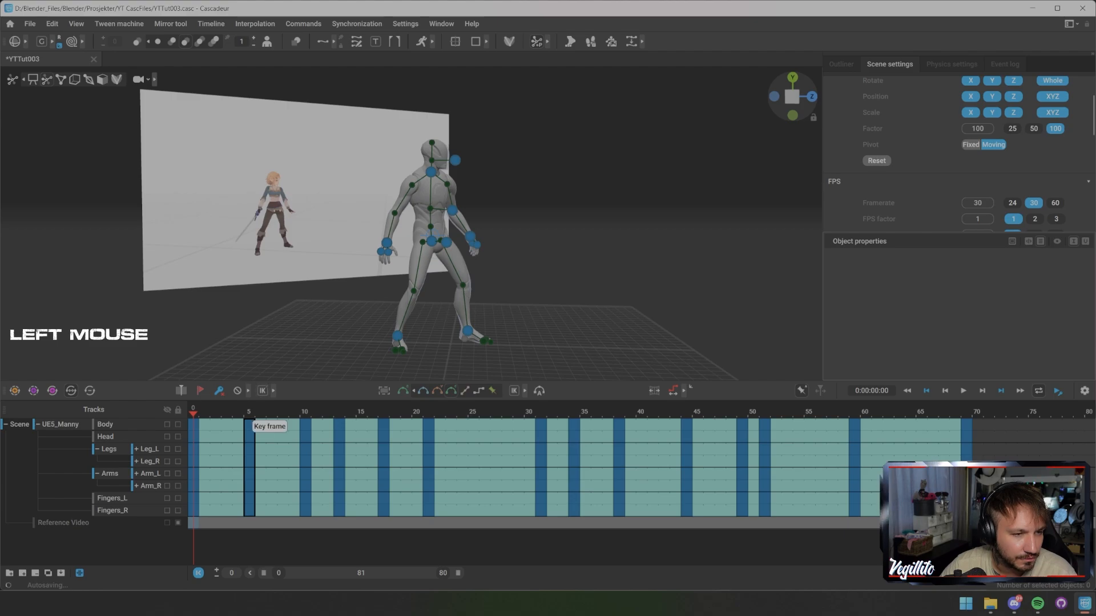
left_click(249, 448)
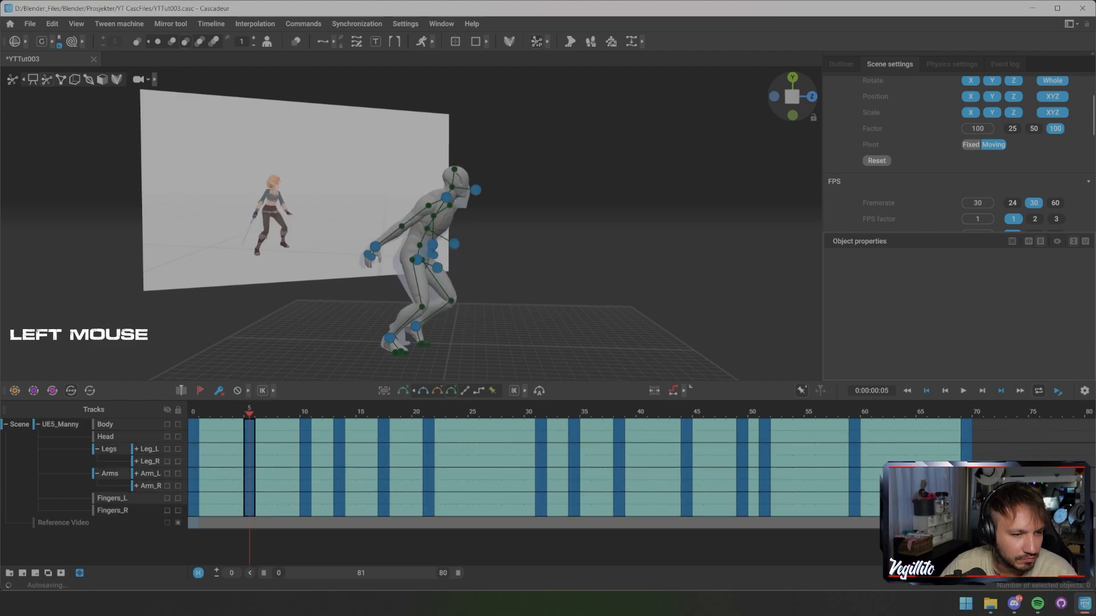
left_click(194, 437)
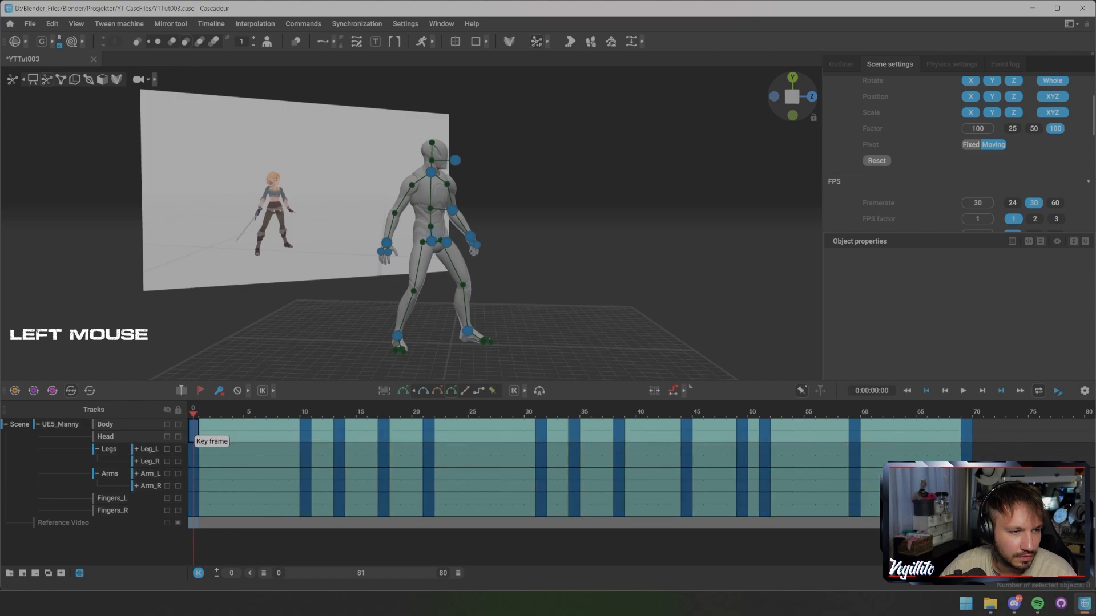
scroll(215, 516, "down", 4, "shift")
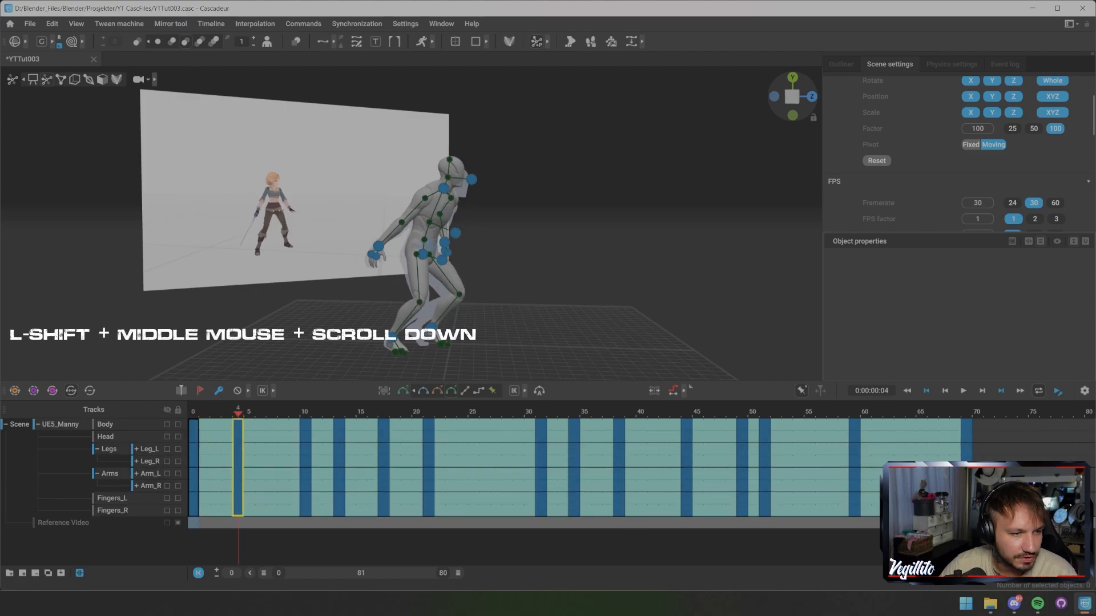
scroll(214, 516, "down", 1, "shift")
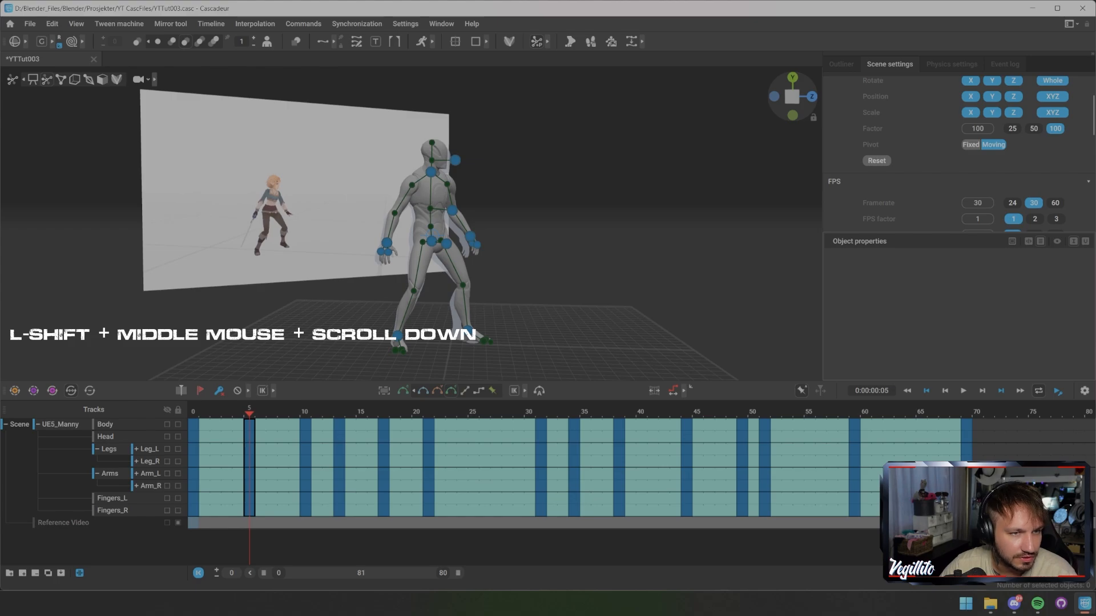
Move the pelvis, chest and both hand controllers slightly down at frame 5, check the crouch from another angle, and hide the controllers
left_click(432, 241)
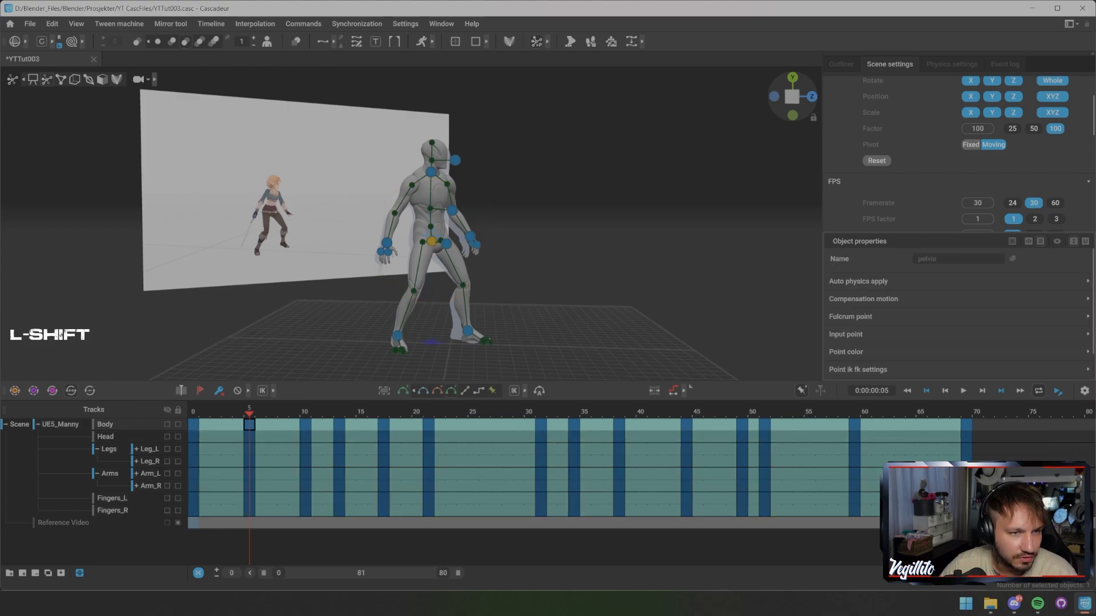
left_click(470, 237, "shift")
left_click(387, 242, "shift")
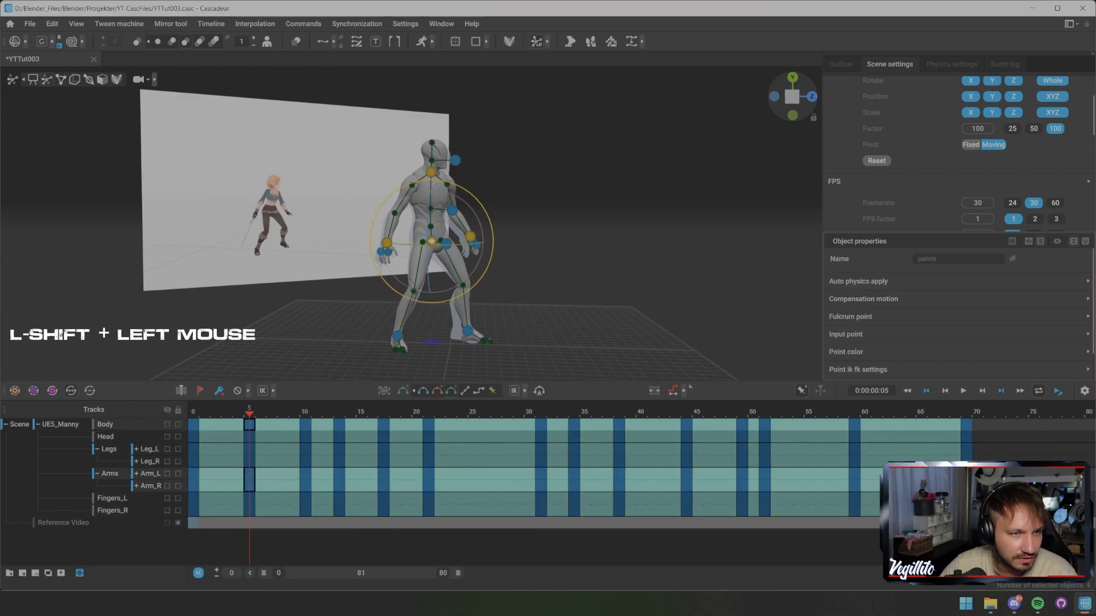
key("w")
left_click_drag(431, 188, 431, 195)
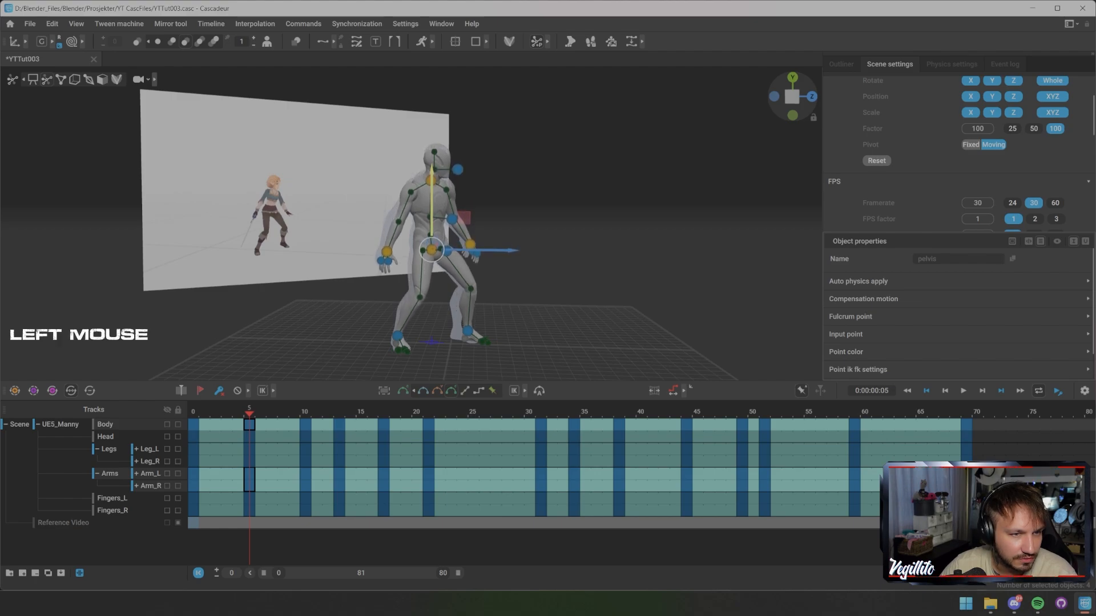
left_click(513, 200)
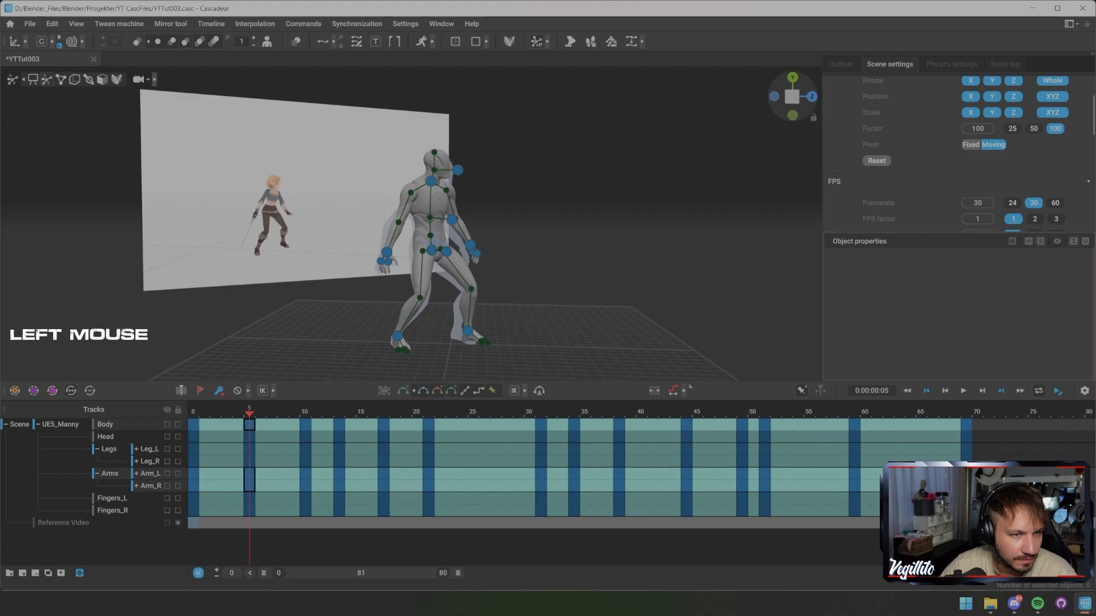
left_click_drag(514, 199, 388, 220, "alt")
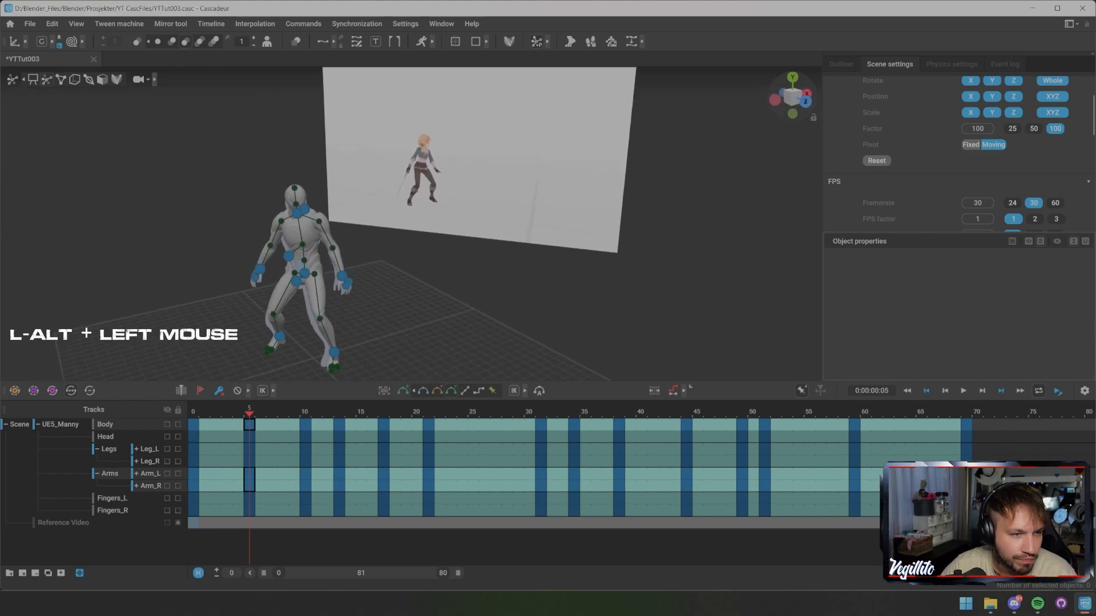
mouse_move(249, 412)
left_mouse_down()
mouse_move(216, 412)
mouse_move(249, 412)
left_mouse_up()
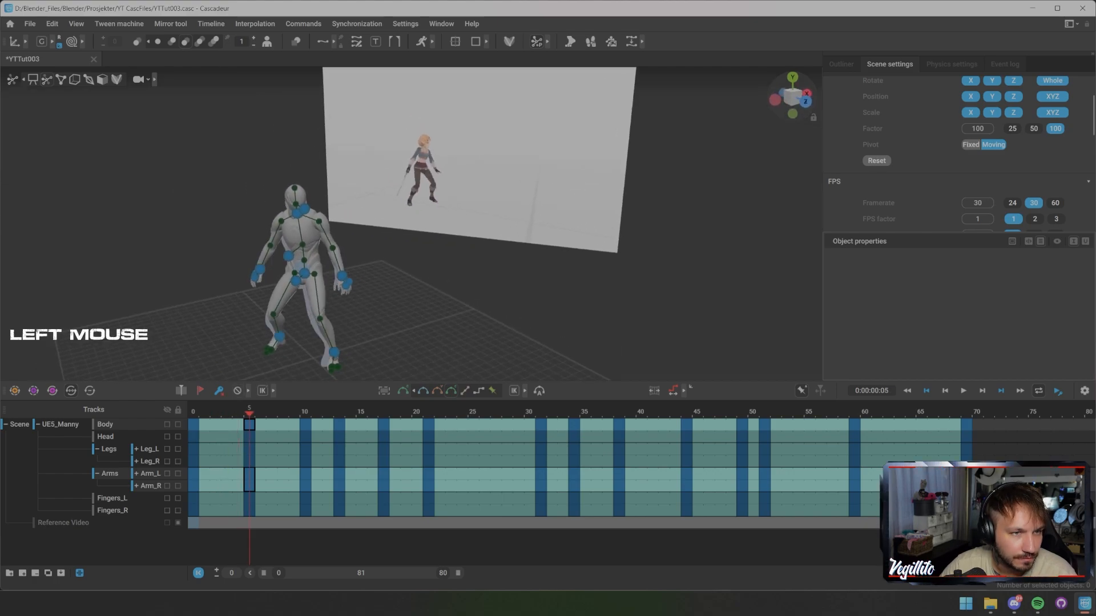
left_click_drag(400, 239, 516, 210, "alt")
key("s")
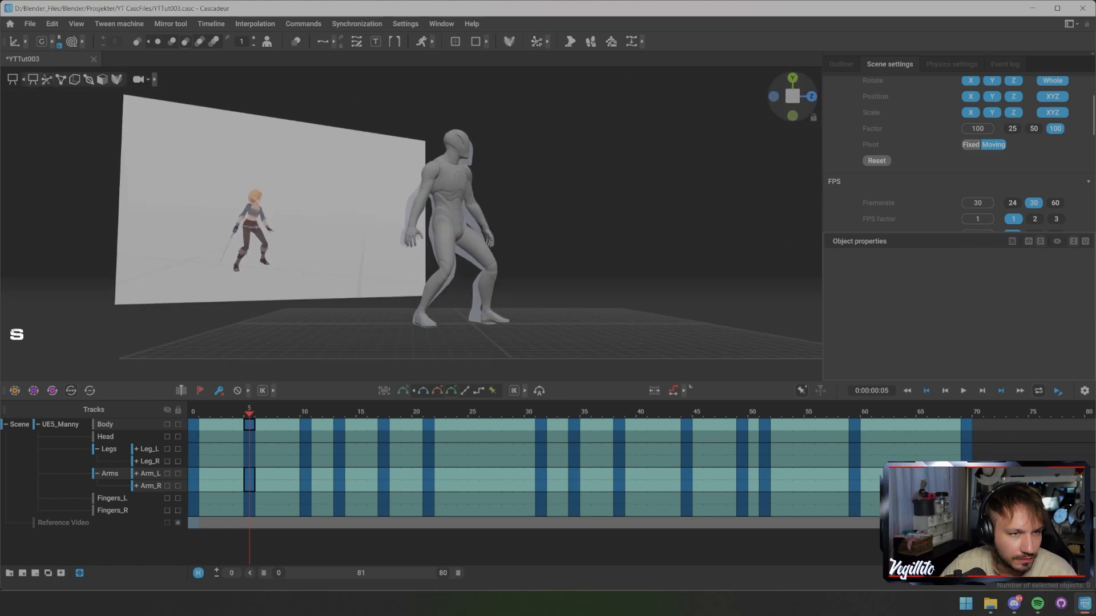
Scrub and play through the whole animation, and turn on AutoPhysics to compare its result at frame 27
left_click_drag(249, 412, 900, 412)
scroll(414, 223, "down", 3)
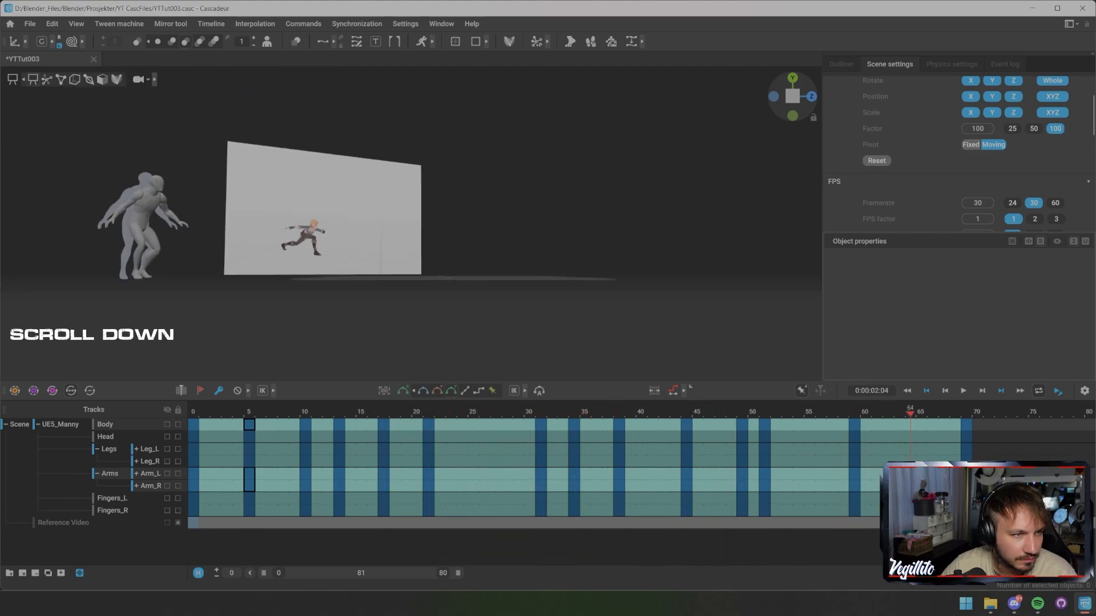
key("s")
key("x")
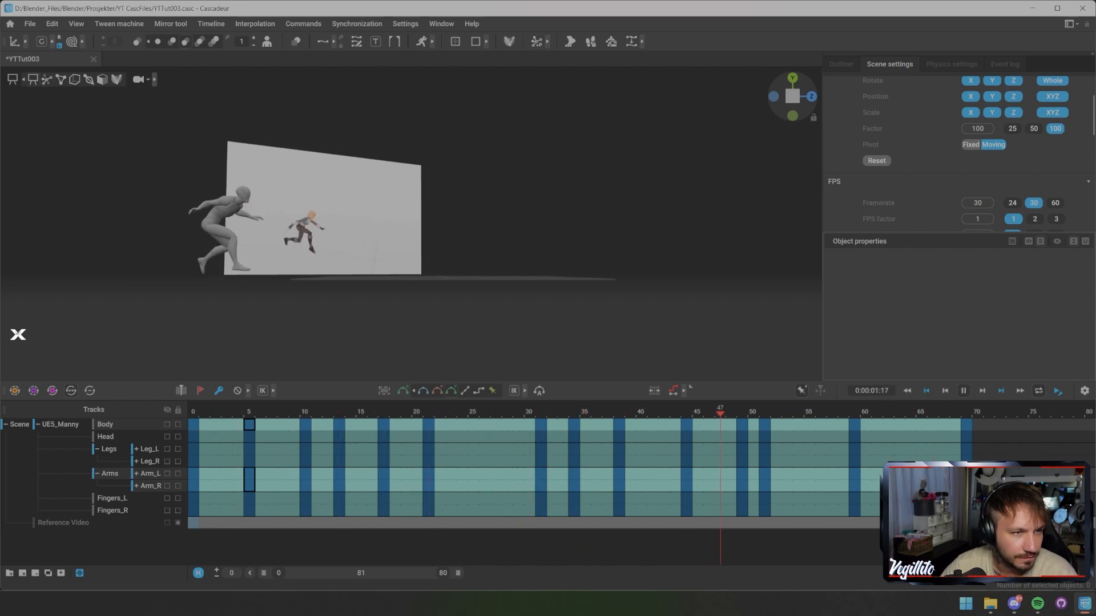
left_click_drag(429, 172, 429, 198, "alt")
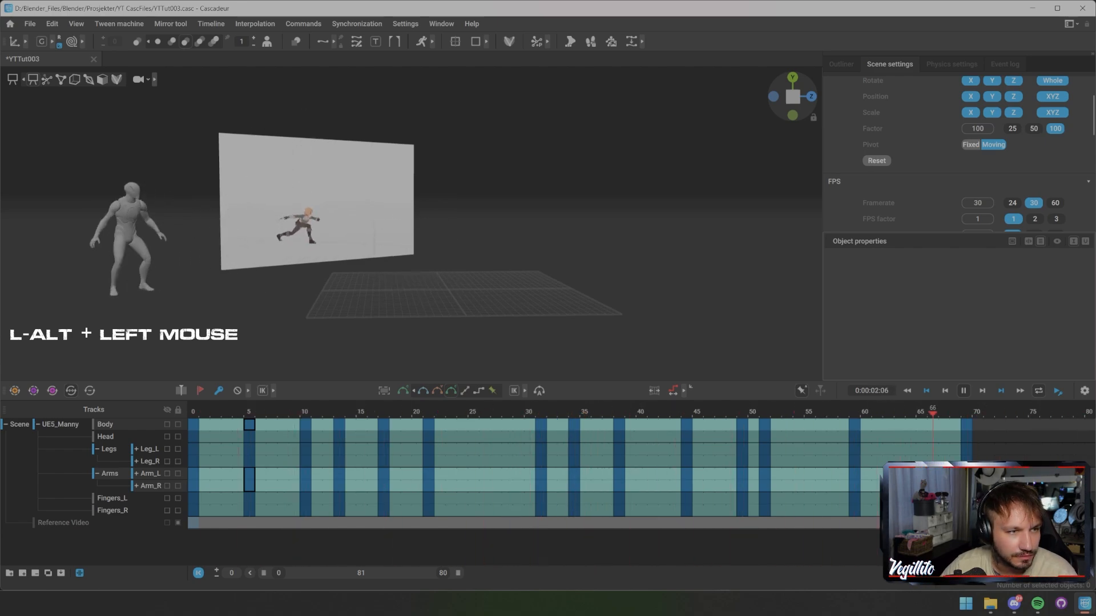
key("x")
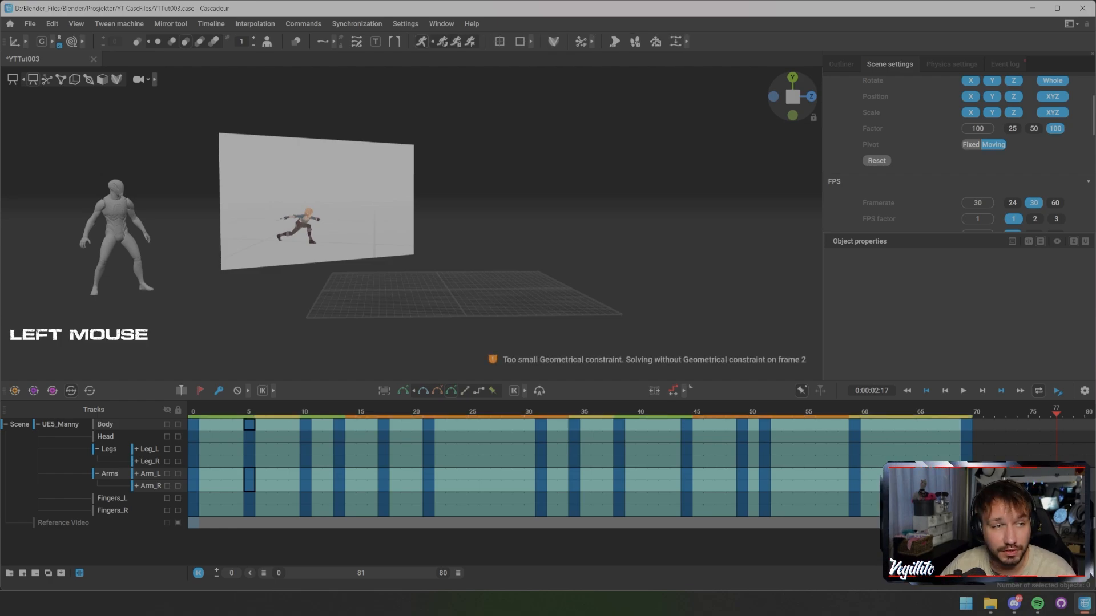
left_click(496, 412)
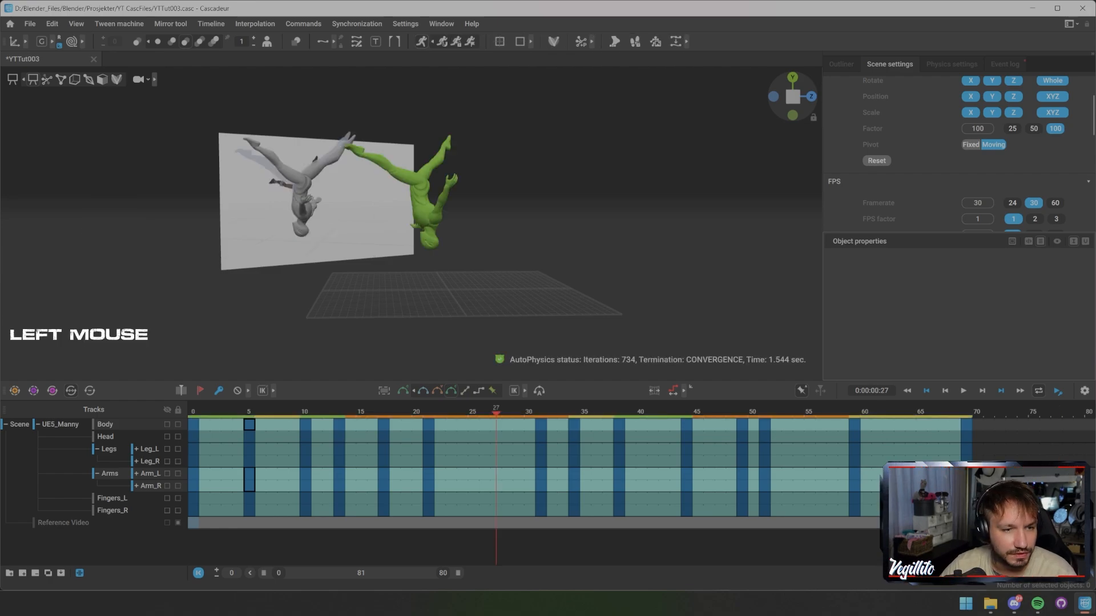
Turn off the ghost offset in the AutoPhysics settings and play the animation with the ghost overlapping the character
scroll(959, 155, "down", 10)
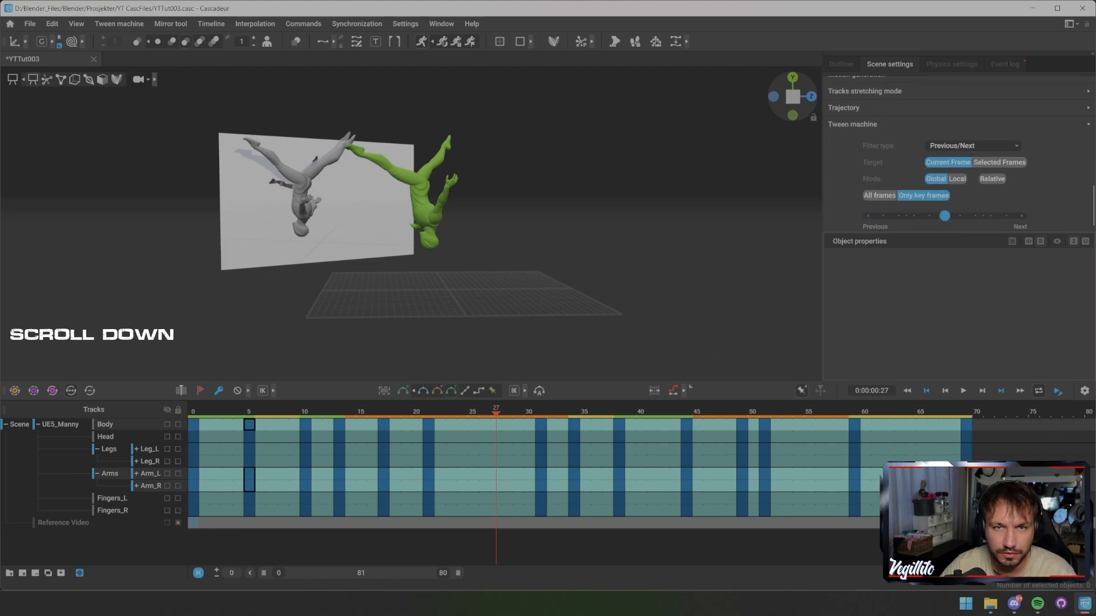
left_click(951, 64)
scroll(959, 154, "down", 10)
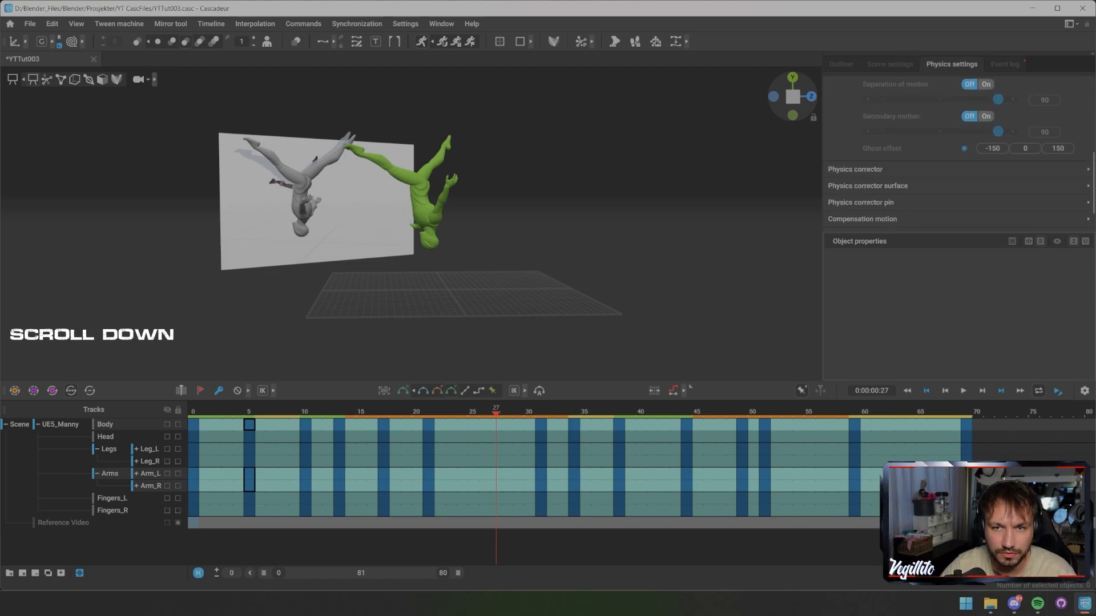
left_click(964, 149)
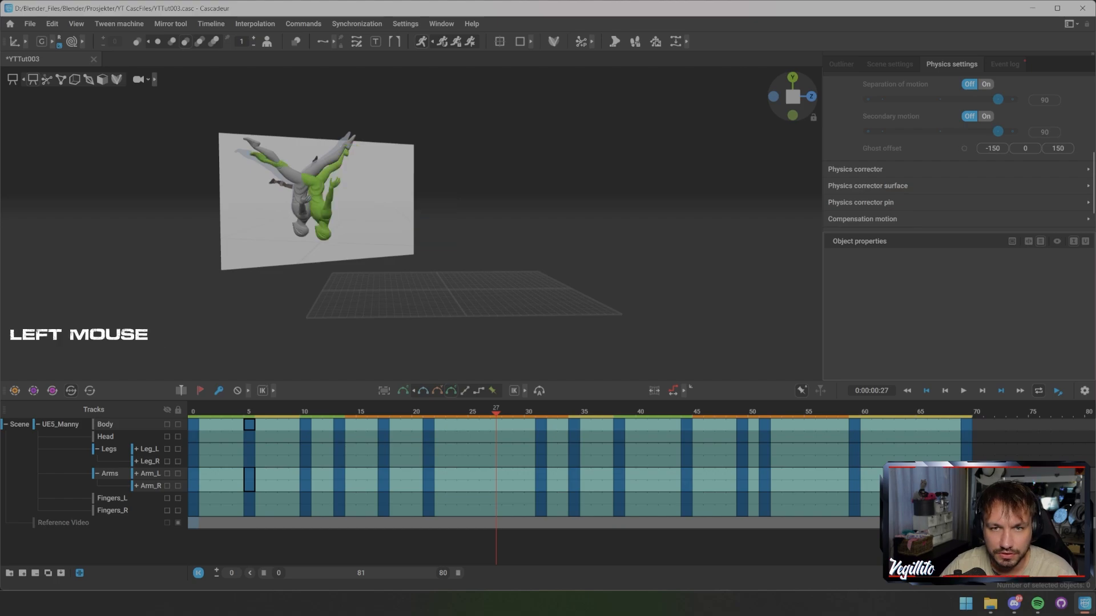
middle_click_drag(343, 200, 409, 209, "alt")
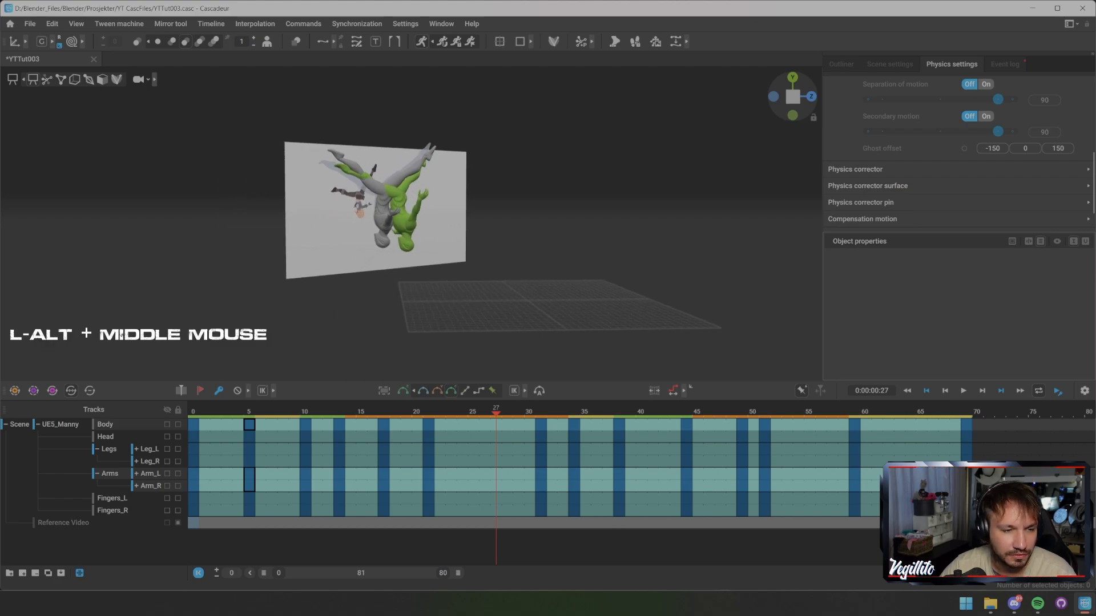
left_click_drag(496, 411, 417, 411)
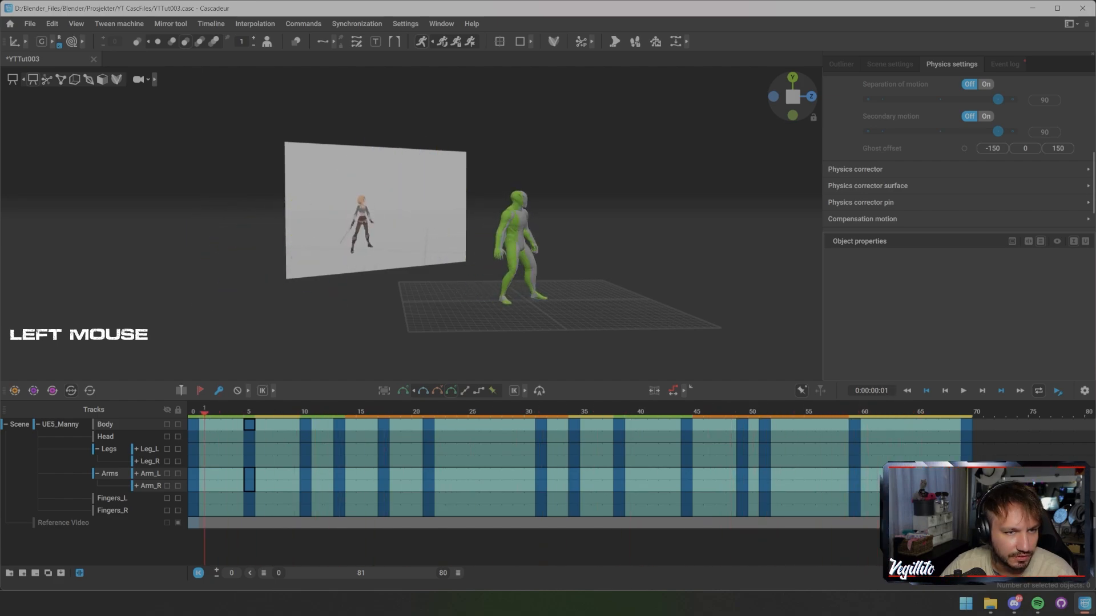
key("x")
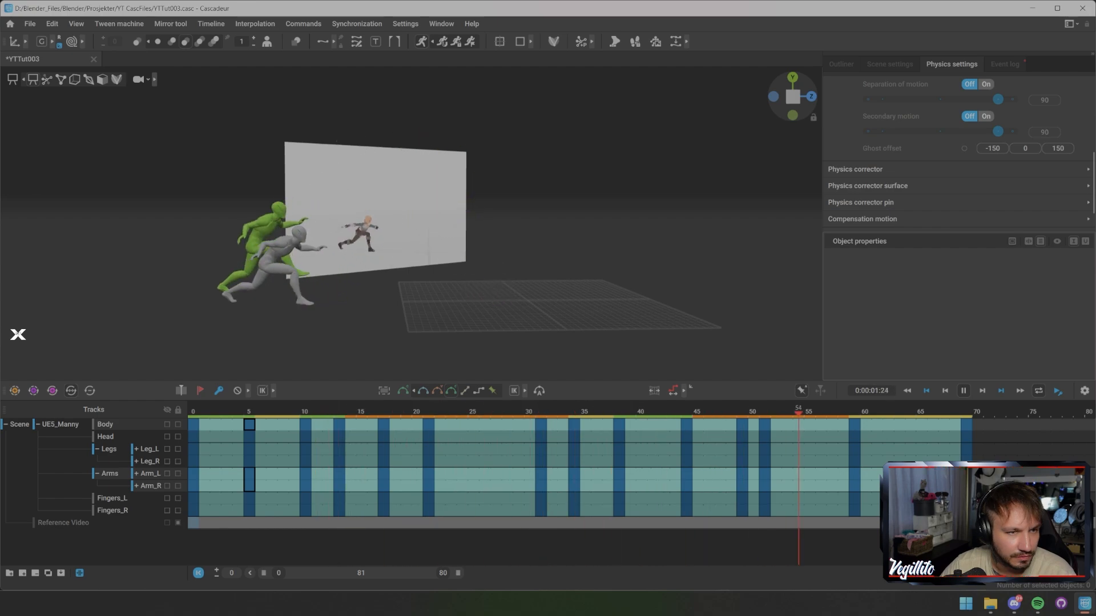
Turn the AutoPhysics ghost offset back on, view the character from a lower side angle, and scrub to frame 51
left_click(964, 148)
left_click_drag(399, 229, 645, 228, "alt")
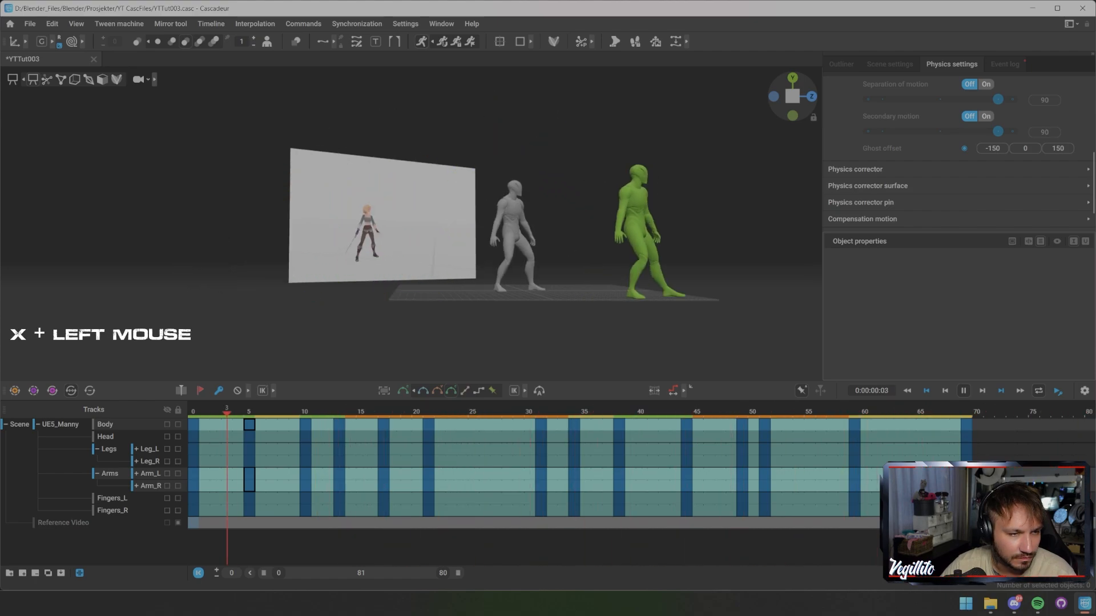
left_click(249, 412)
left_click_drag(250, 412, 765, 412)
Show the point controllers and set the fulcrum point max speed to 5 for both feet's controllers
key("s")
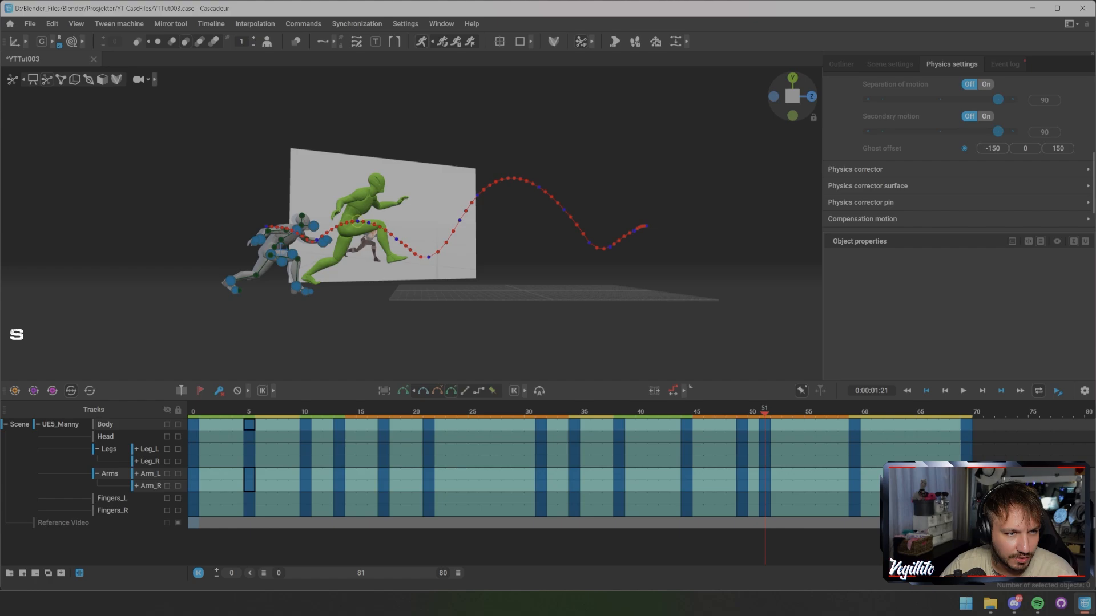
scroll(953, 154, "down", 2)
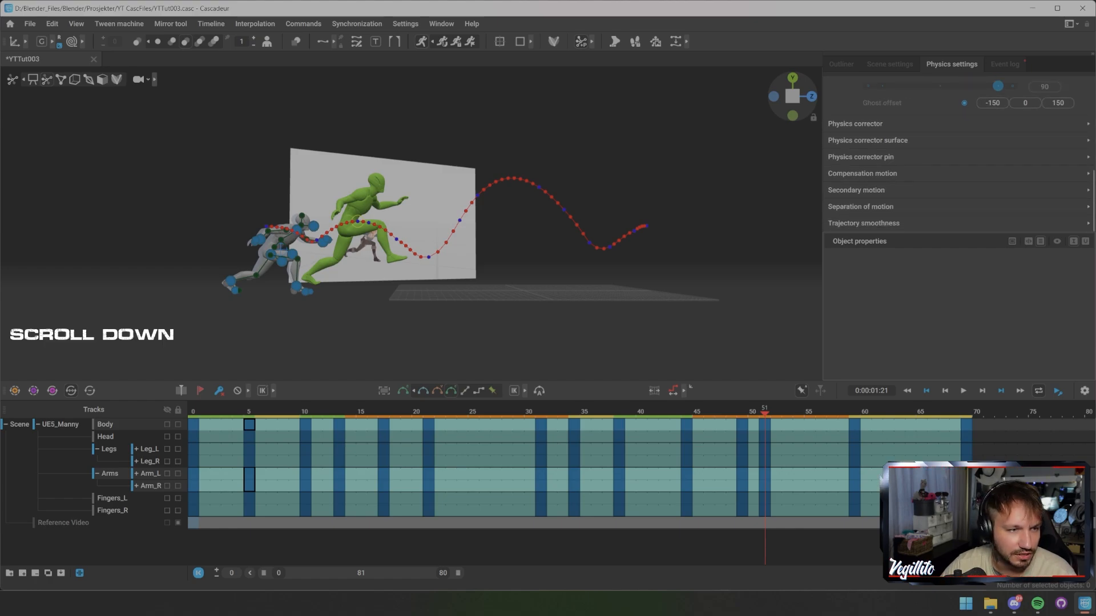
mouse_move(765, 412)
left_mouse_down()
mouse_move(721, 413)
mouse_move(765, 412)
left_mouse_up()
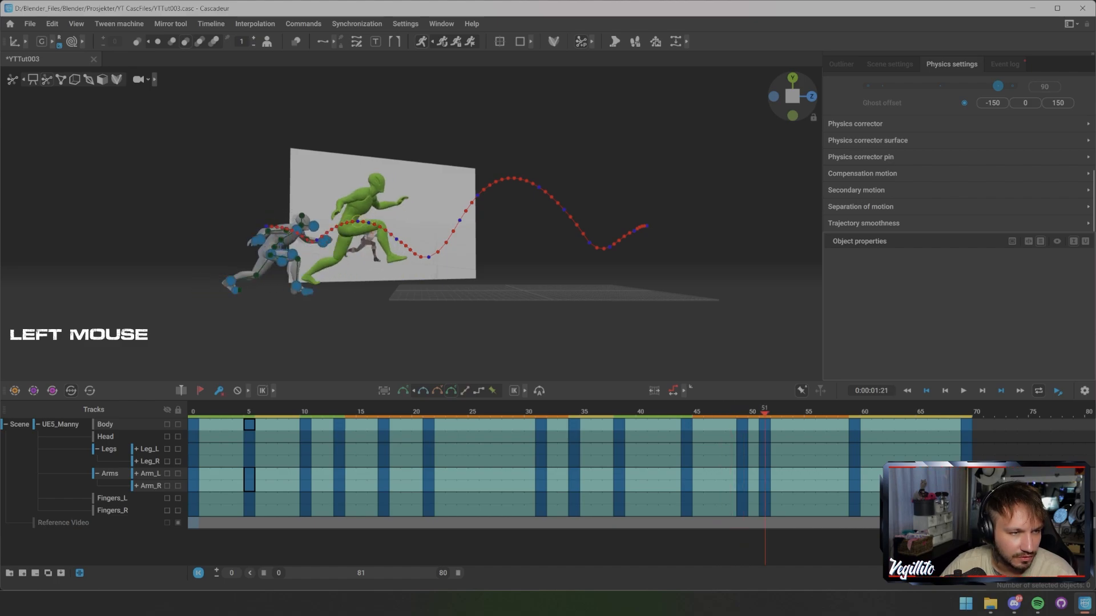
left_click_drag(325, 289, 218, 313)
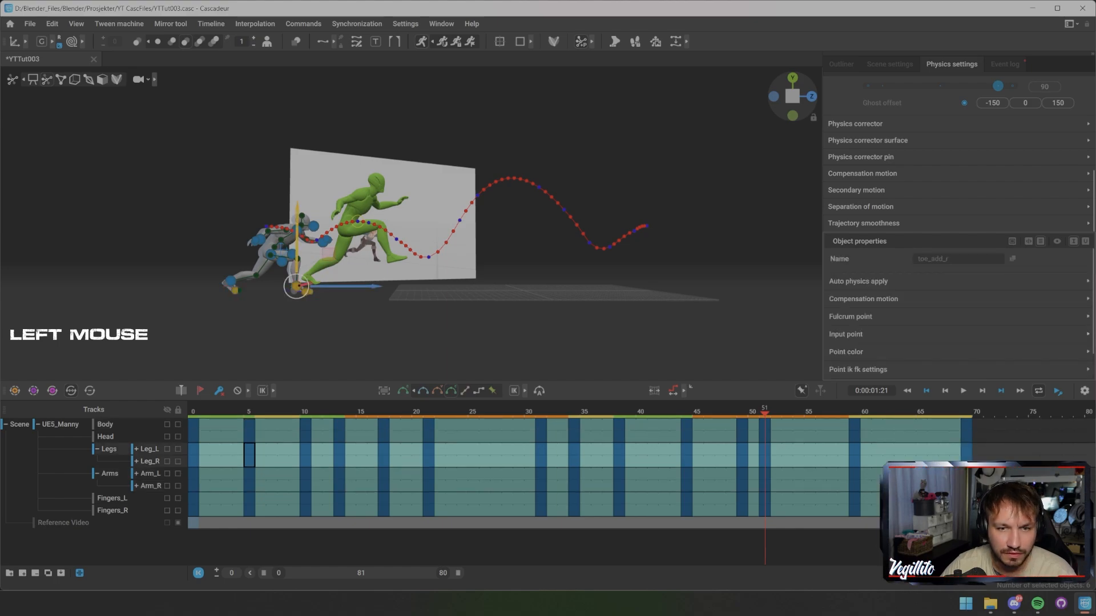
scroll(956, 320, "down", 3)
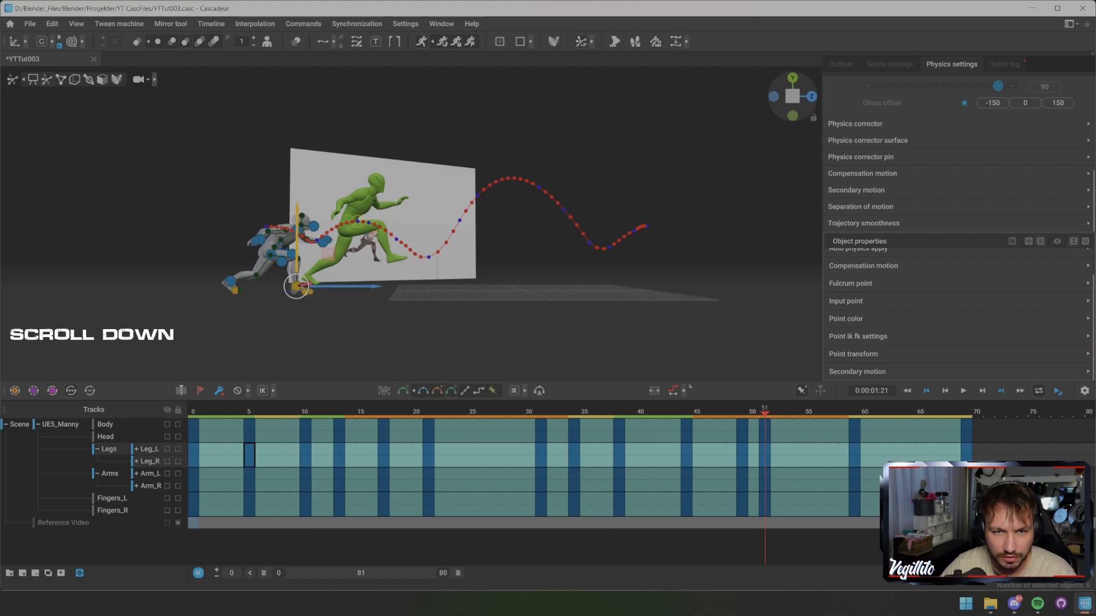
scroll(956, 153, "up", 3)
scroll(956, 153, "down", 3)
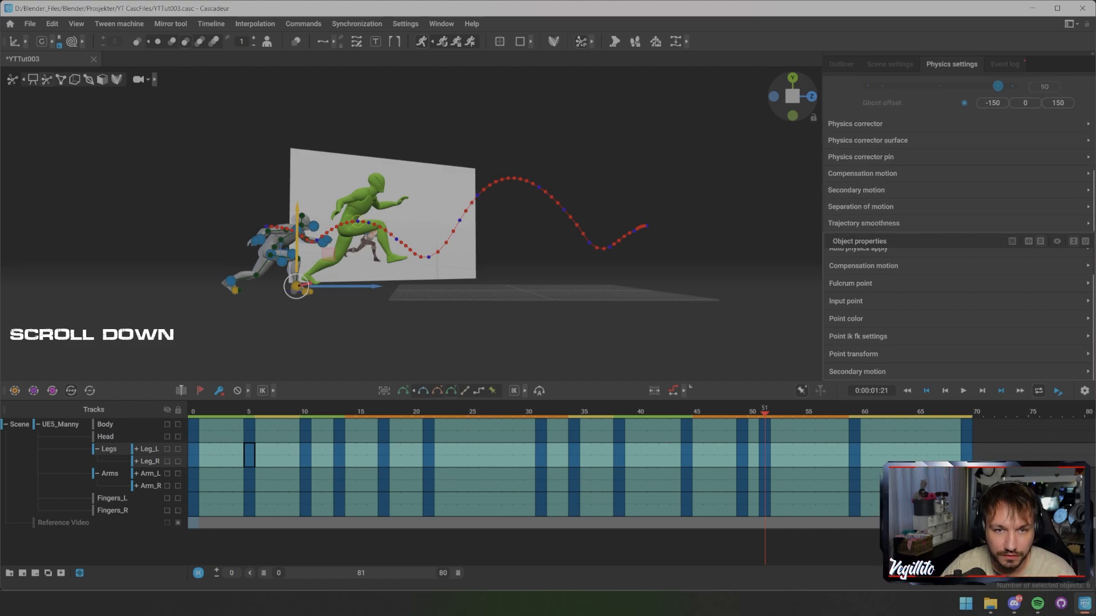
left_click(850, 283)
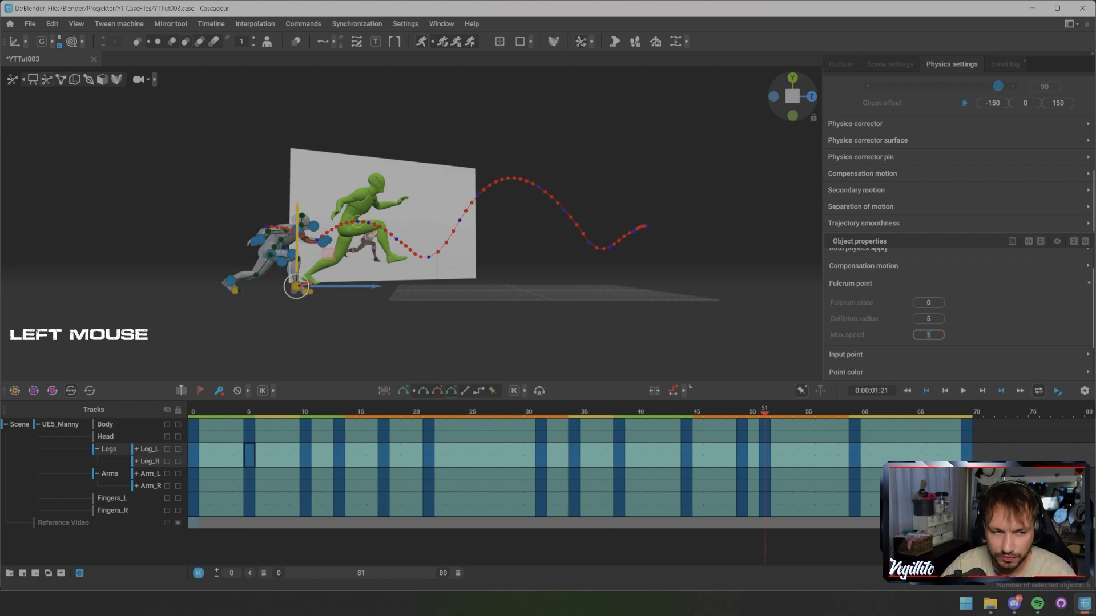
type("5")
key("Return")
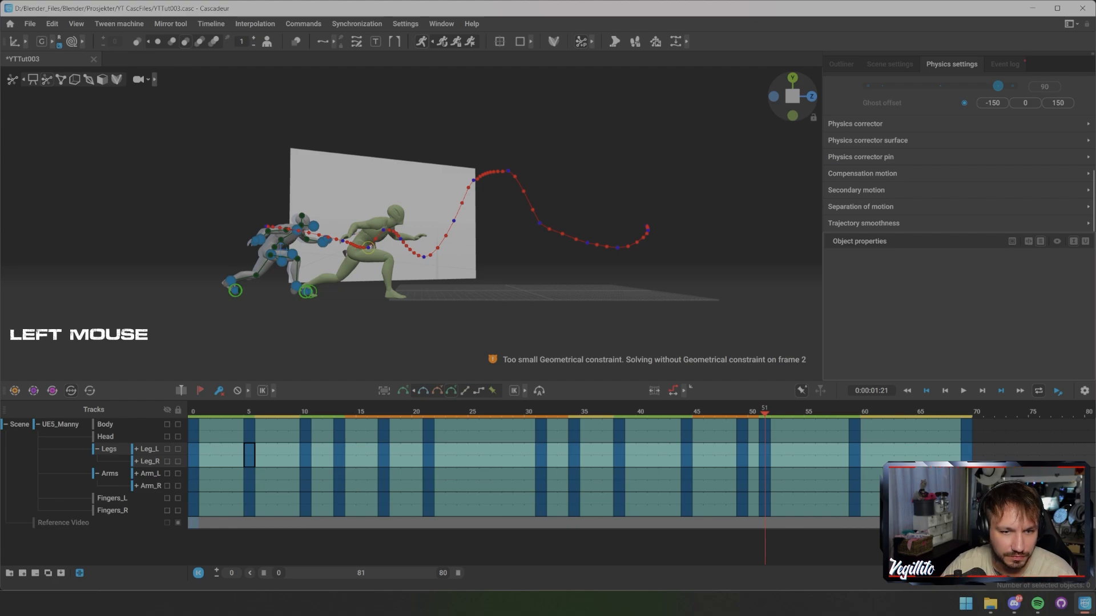
Hide the controllers, play the animation to check the AutoPhysics foot contacts, and save the scene
left_click_drag(765, 411, 451, 411)
key("space")
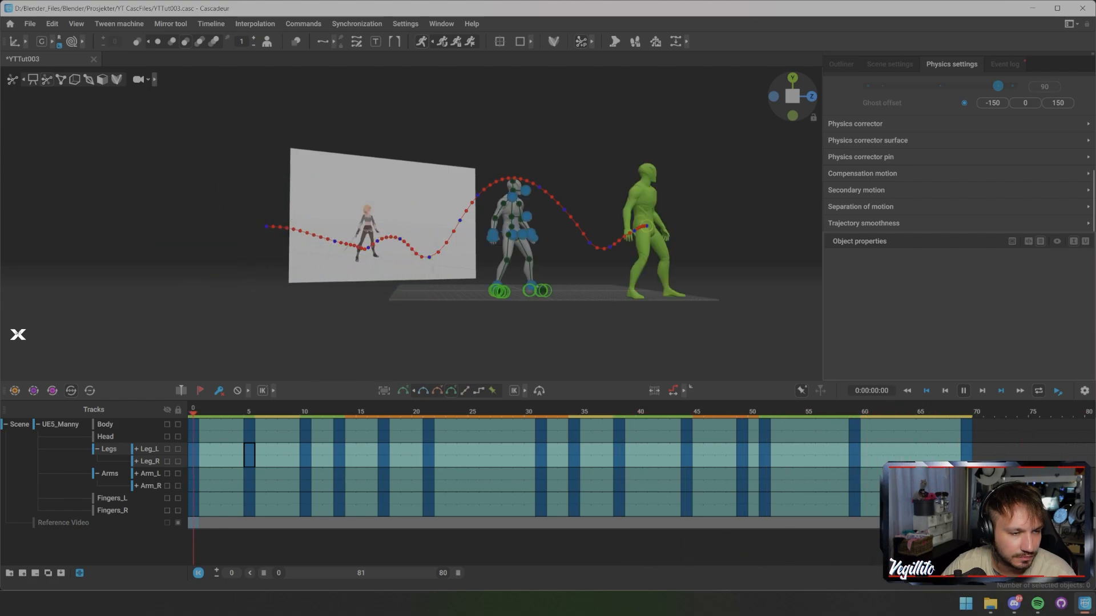
key("s")
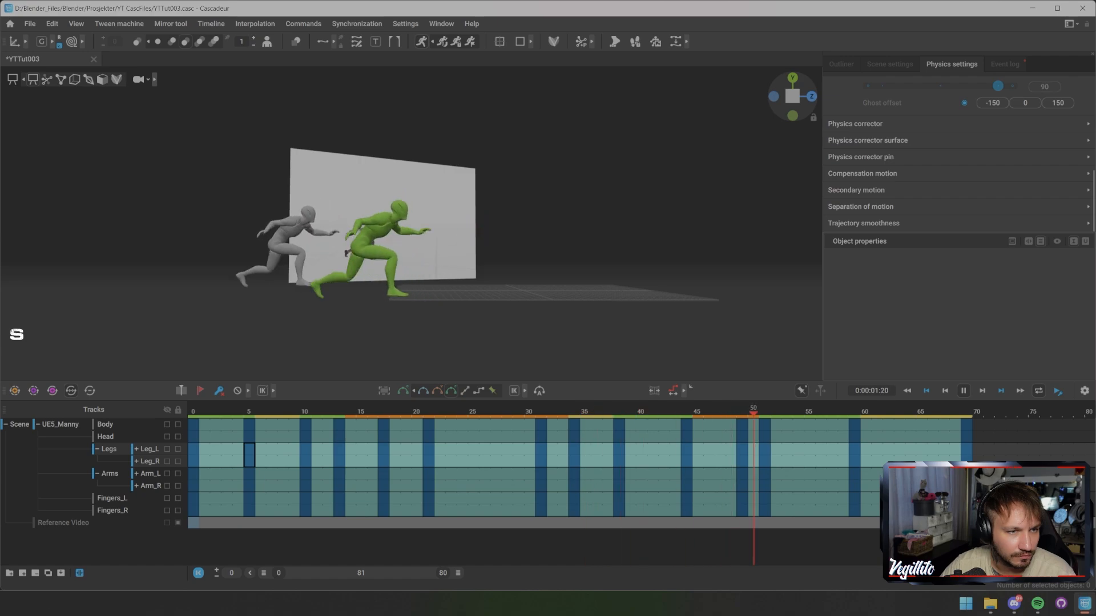
key("x")
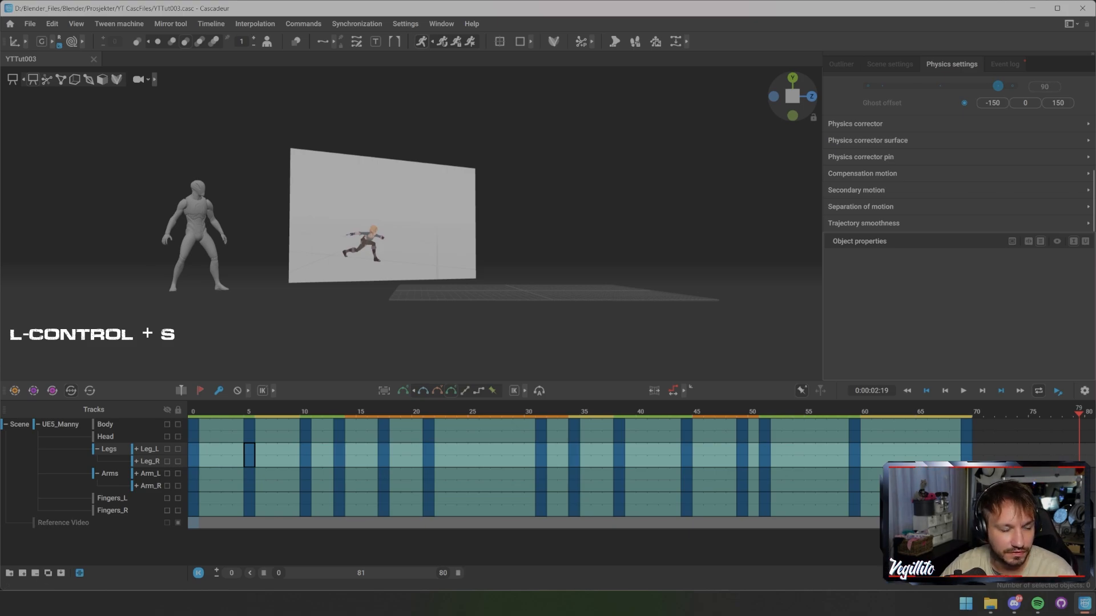
left_click_drag(284, 412, 204, 412)
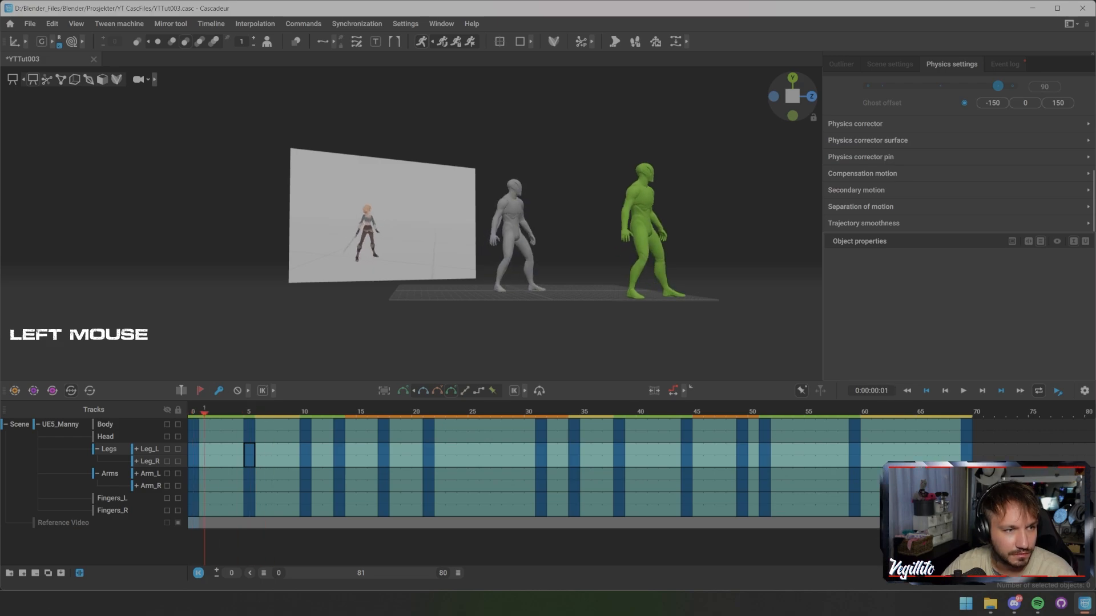
key("ctrl")
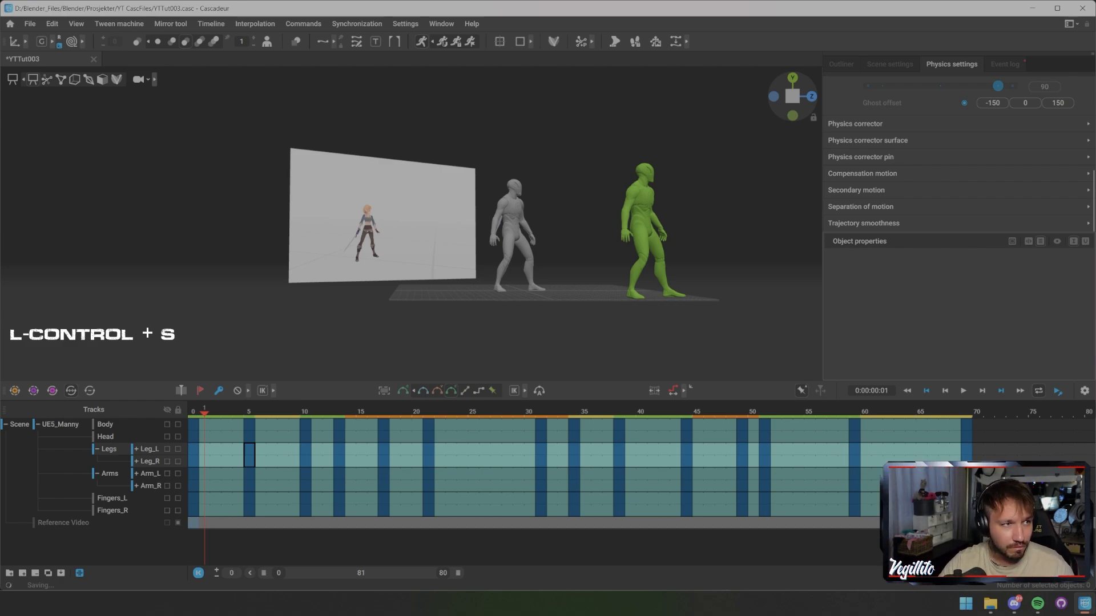
Flag frame 5 with a red timeline marker and play the opening to check the AutoPhysics pose there
left_click_drag(411, 228, 411, 257, "alt")
left_click_drag(194, 413, 250, 412)
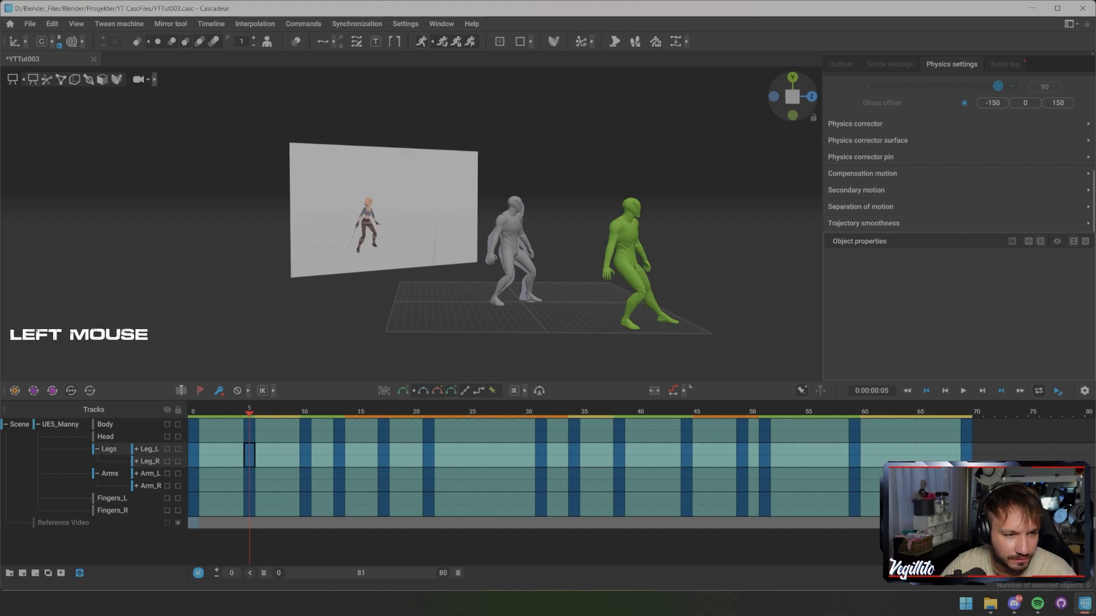
mouse_move(250, 412)
left_mouse_down()
mouse_move(283, 412)
mouse_move(249, 412)
left_mouse_up()
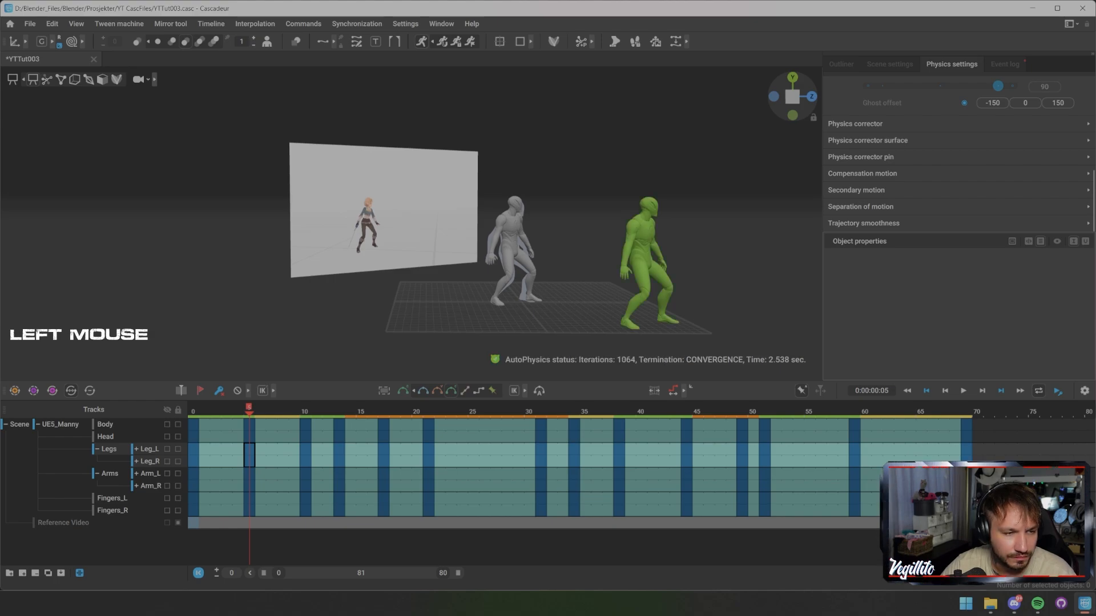
key("x")
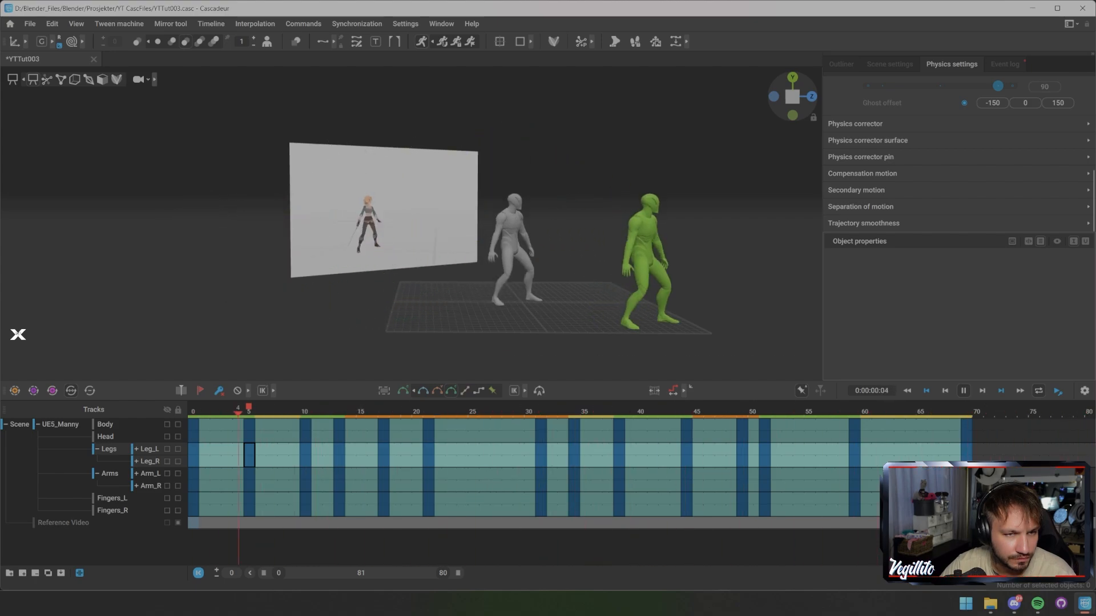
key("x")
left_click(249, 411)
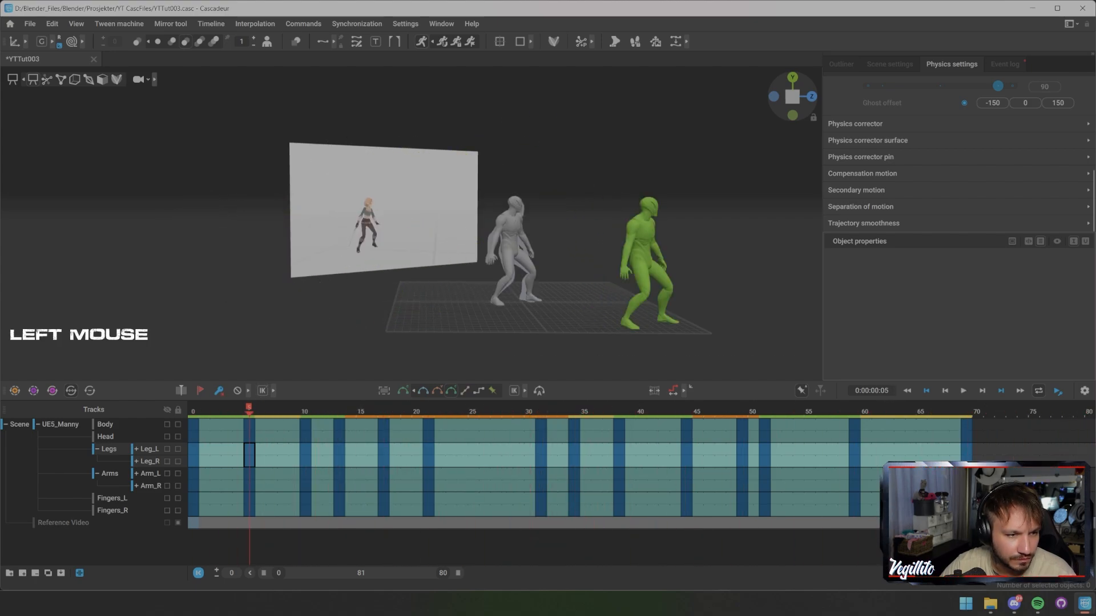
Scrub from frame 5 to frame 37 and compare the AutoPhysics ghost with the original character from the side and front
left_click_drag(249, 411, 317, 411)
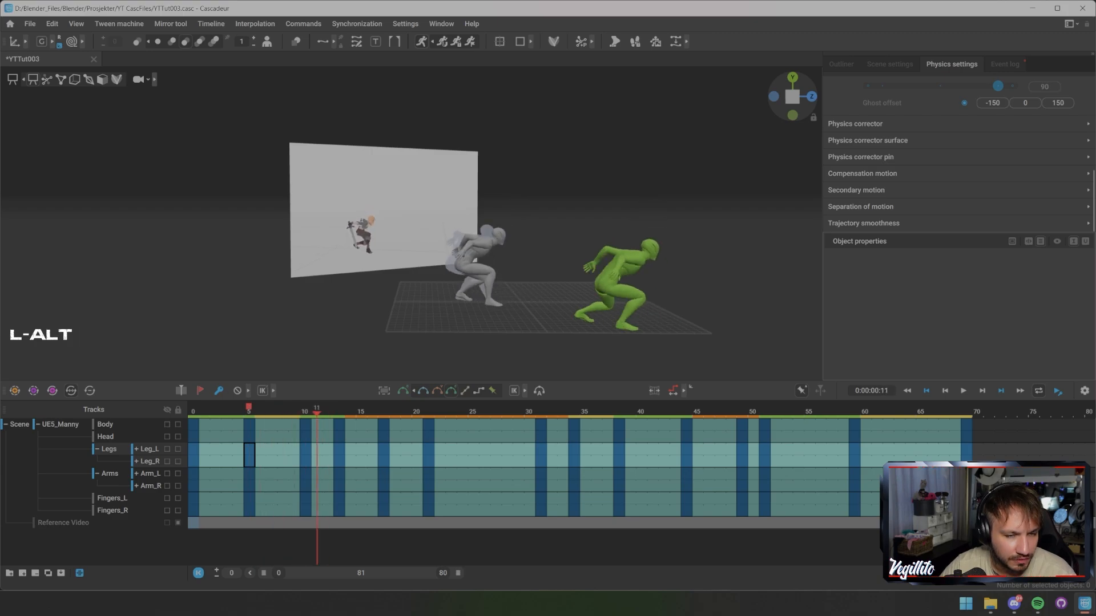
left_click_drag(514, 257, 507, 226, "alt")
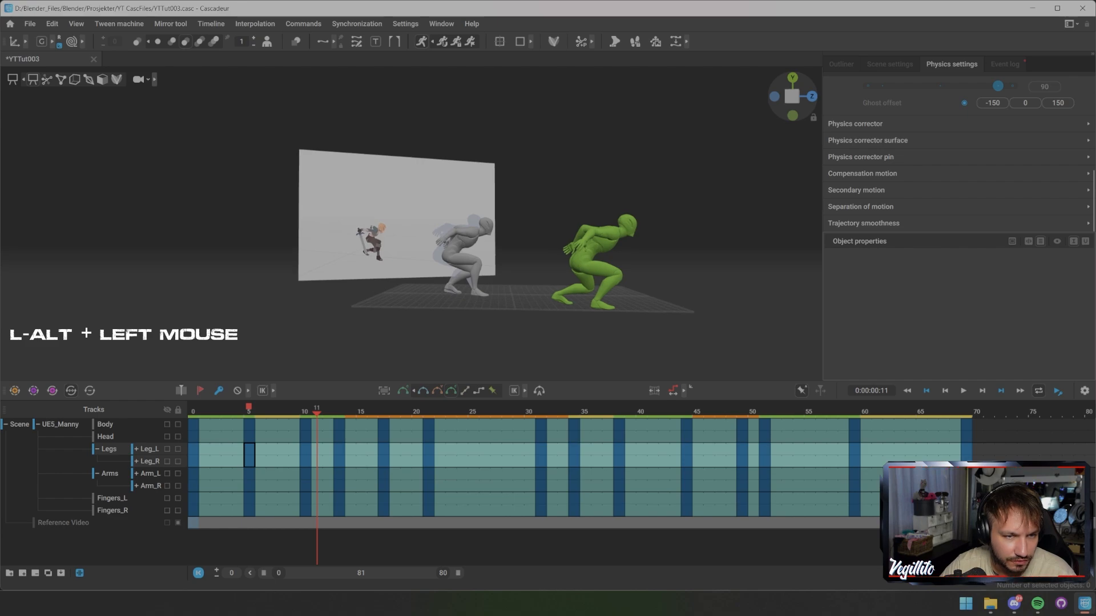
mouse_move(316, 411)
left_mouse_down()
mouse_move(272, 411)
mouse_move(339, 411)
mouse_move(317, 411)
left_mouse_up()
left_click_drag(505, 225, 333, 225, "alt")
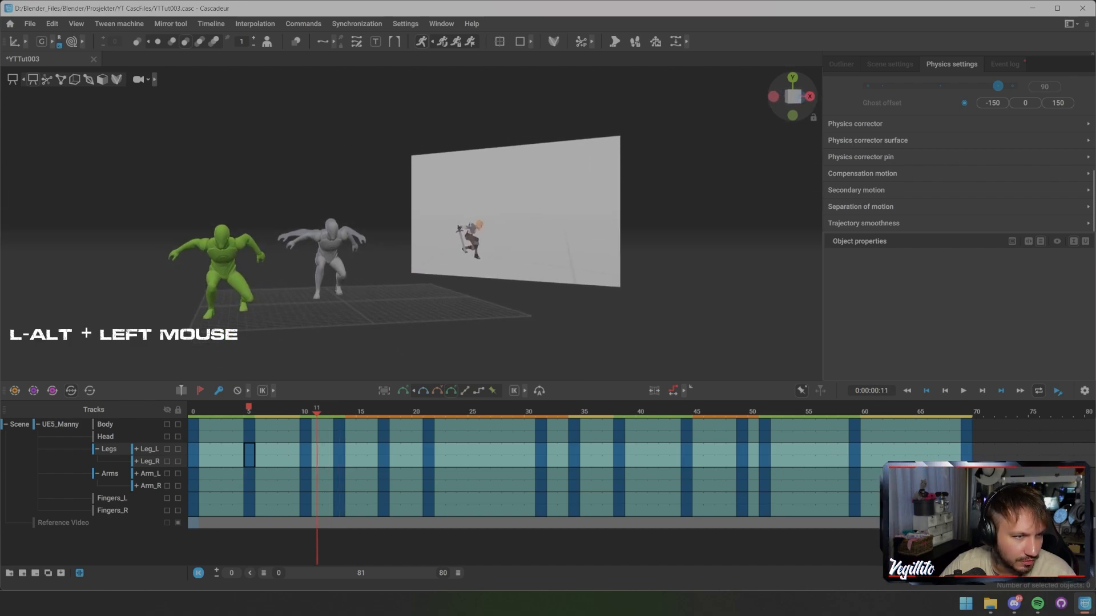
left_click_drag(317, 411, 373, 411)
left_click_drag(400, 228, 422, 228, "alt")
middle_click_drag(422, 228, 498, 228, "alt")
left_click_drag(373, 411, 608, 411)
Turn on Smooth trajectory for AutoPhysics and check the recalculated pose at frame 17
scroll(959, 160, "up", 5)
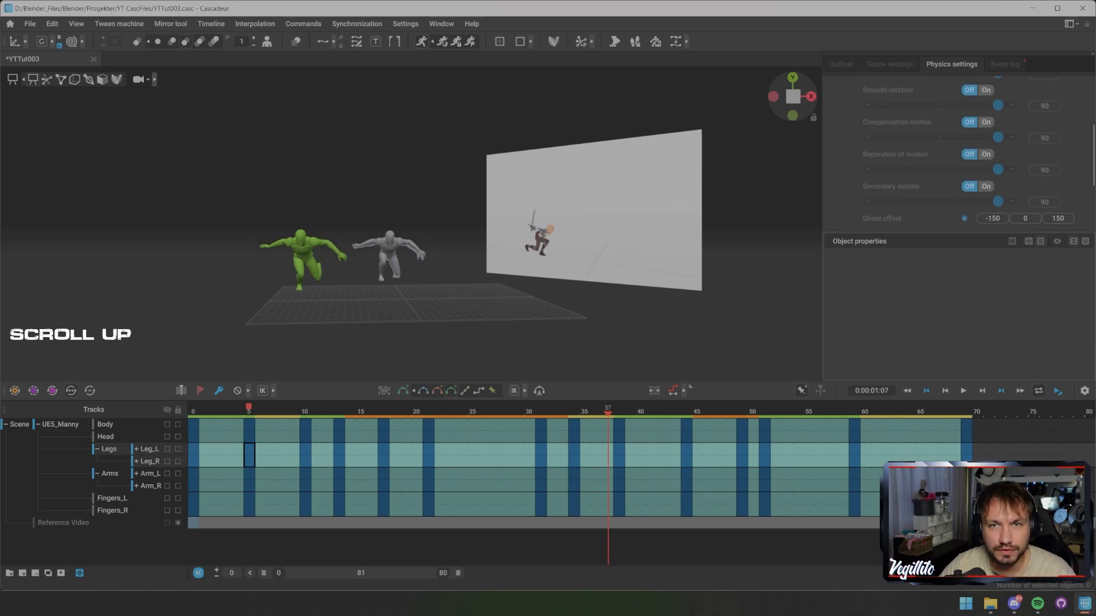
left_click(987, 135)
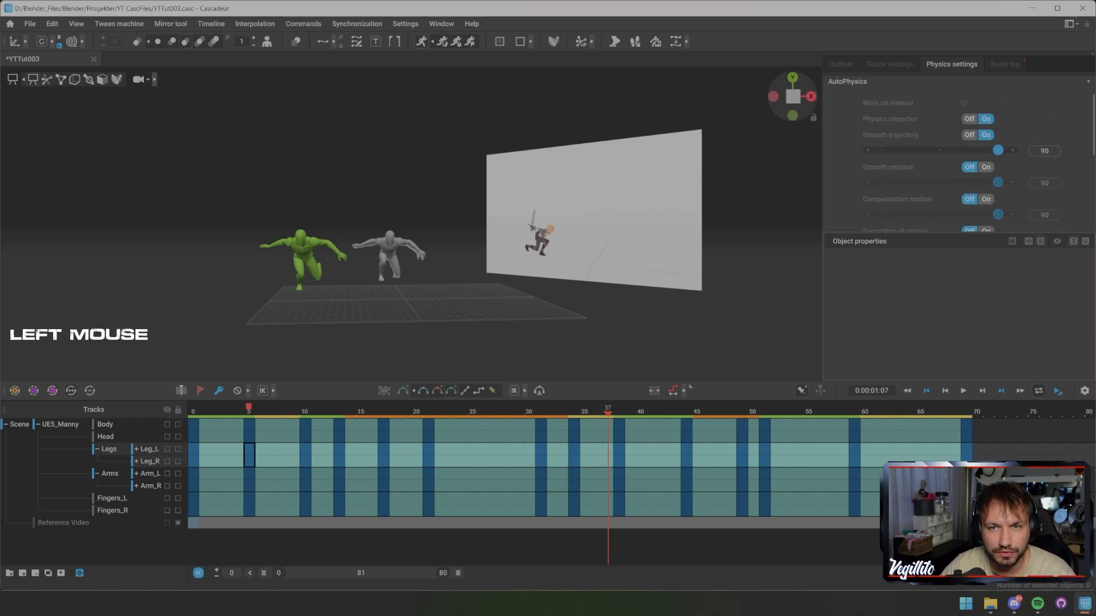
middle_click_drag(411, 245, 469, 238, "alt")
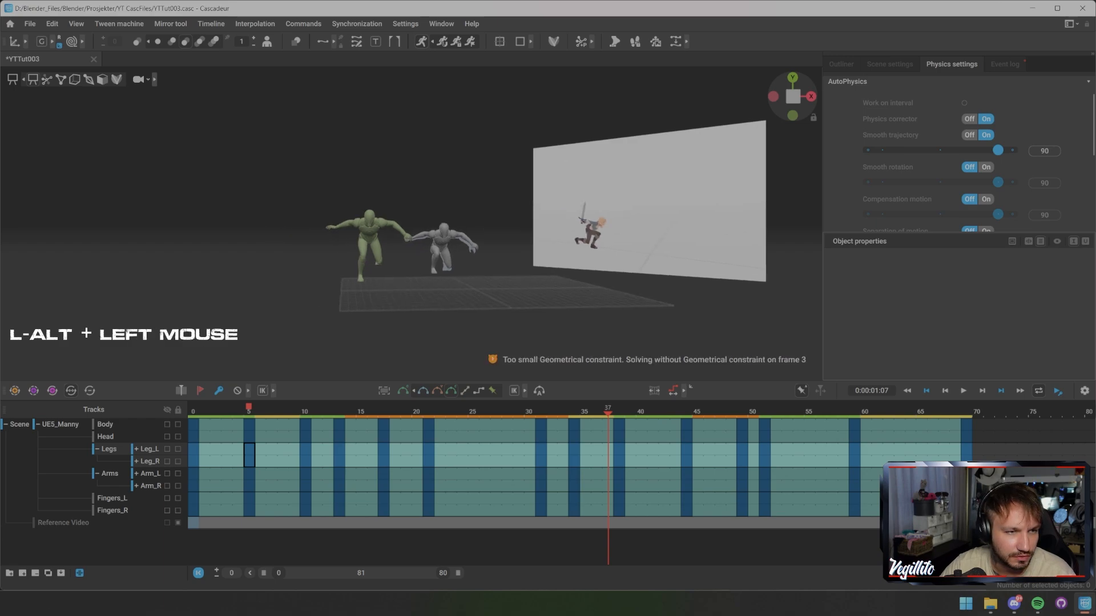
left_click_drag(469, 238, 456, 227, "alt")
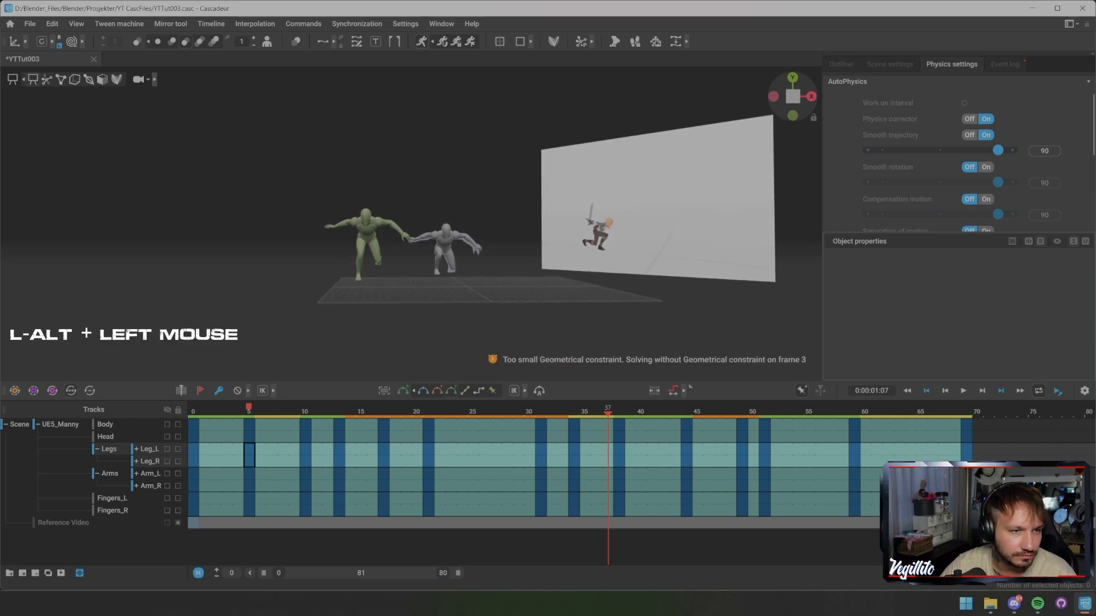
mouse_move(372, 411)
left_mouse_down()
mouse_move(283, 412)
mouse_move(384, 411)
left_mouse_up()
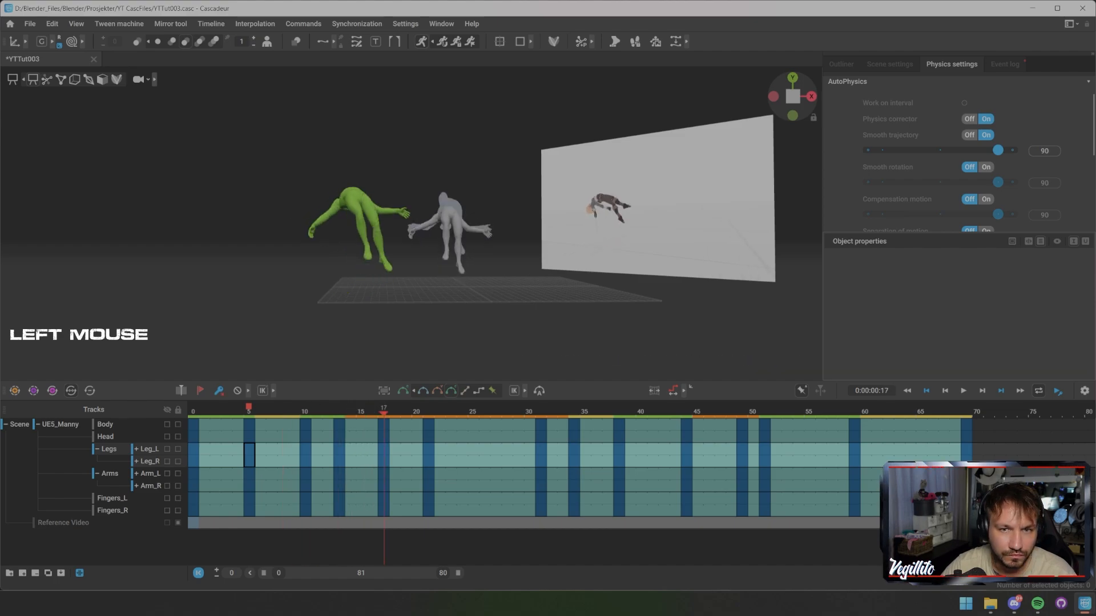
Turn on Compensation motion and Secondary motion for AutoPhysics
scroll(986, 187, "down", 1)
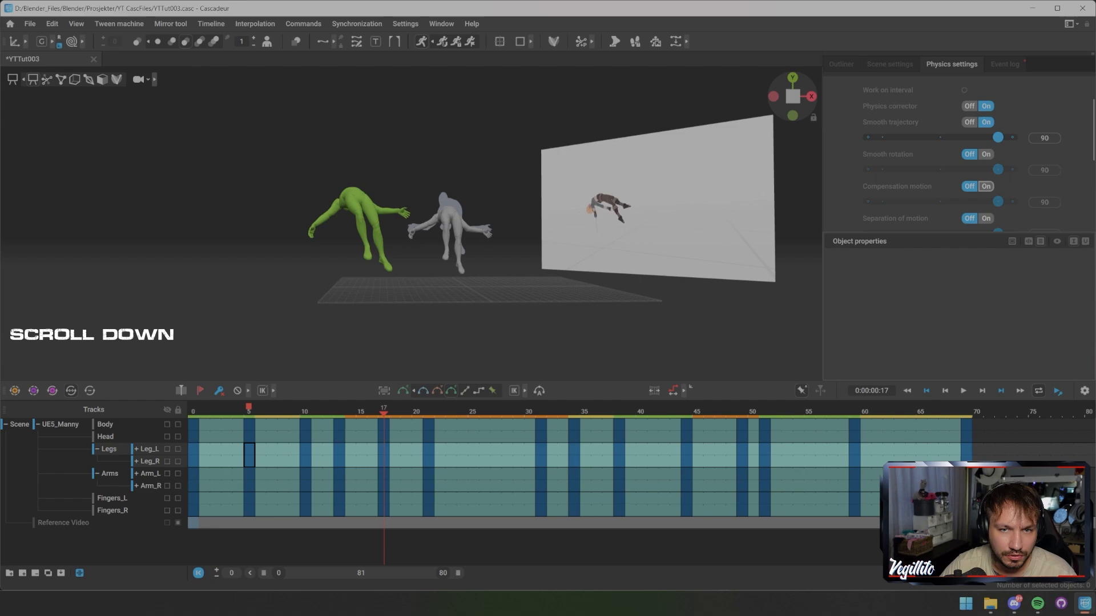
left_click(987, 186)
scroll(987, 186, "down", 2)
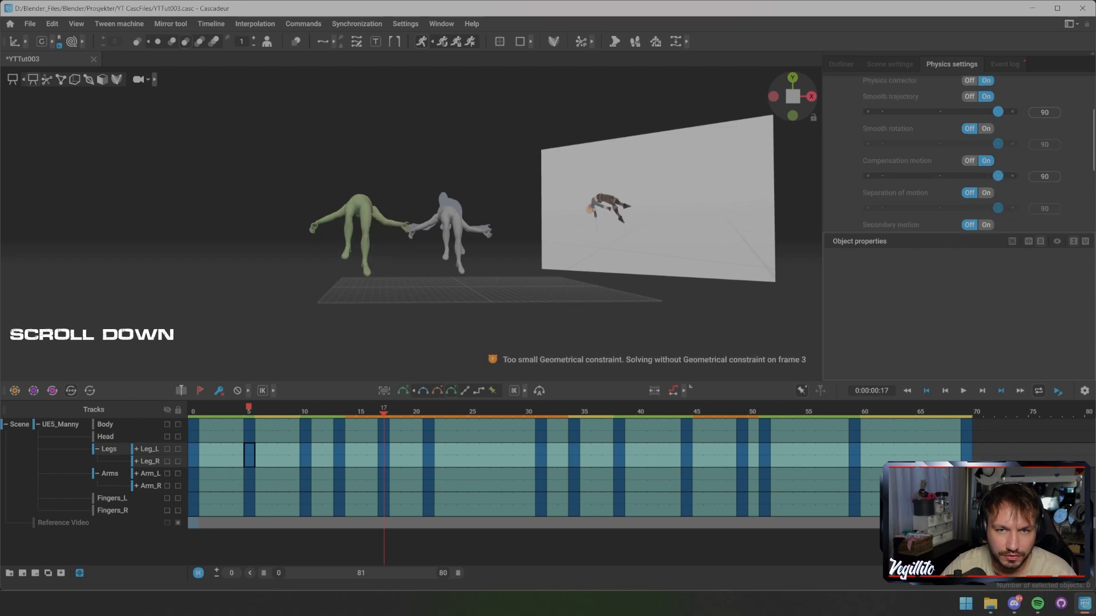
scroll(986, 186, "down", 2)
left_click(986, 199)
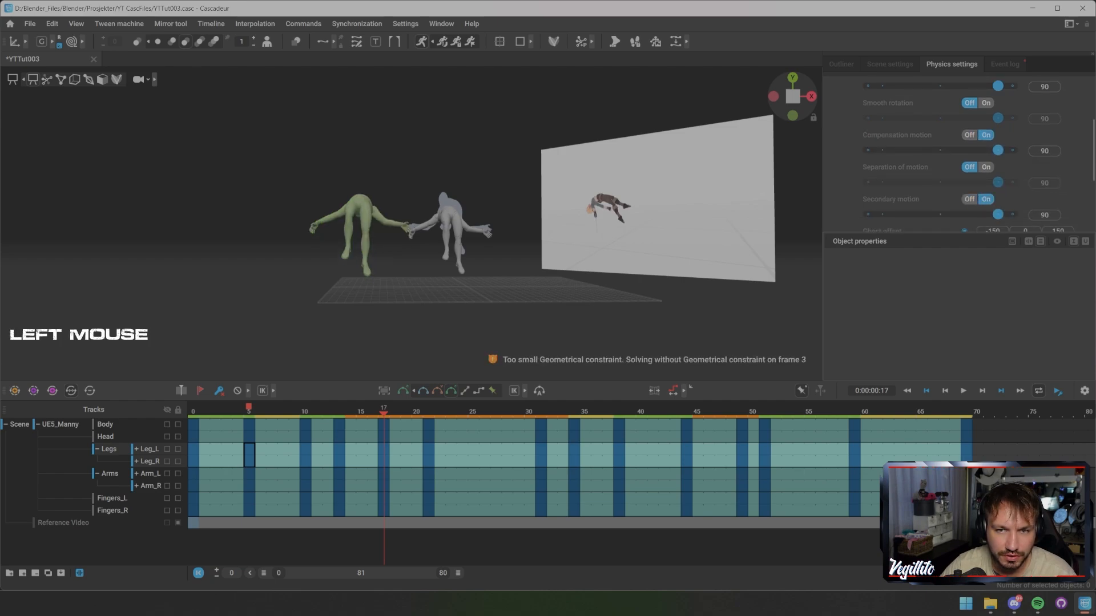
Play the animation and compare the AutoPhysics ghost with the original character from the front and side
scroll(987, 199, "down", 2)
scroll(987, 199, "up", 3)
scroll(986, 199, "up", 2)
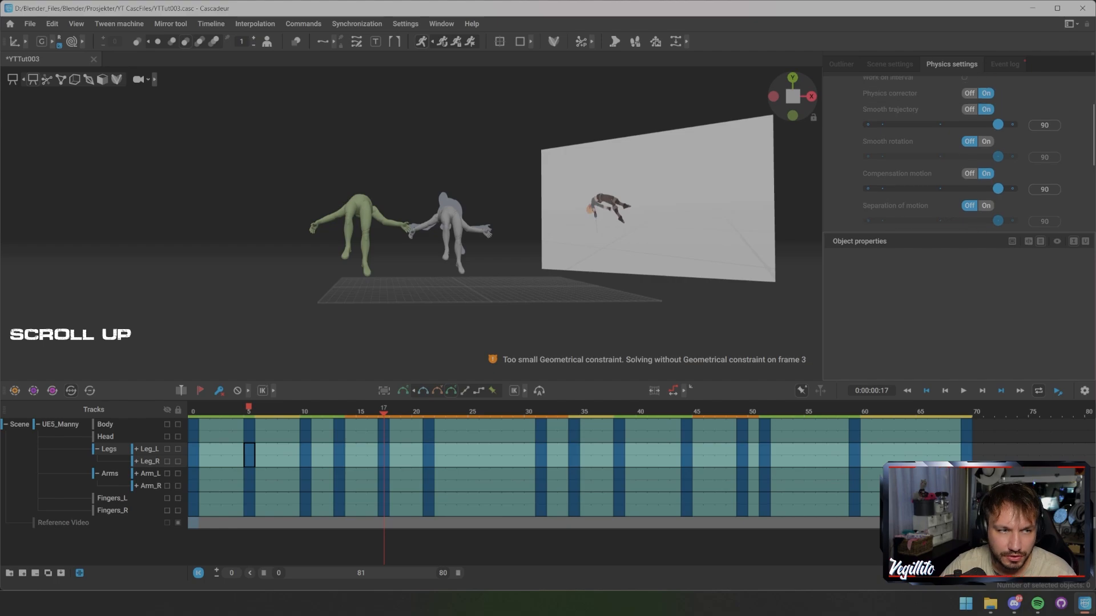
left_click_drag(411, 228, 416, 222, "alt")
middle_click_drag(416, 223, 421, 223, "alt")
left_click_drag(421, 223, 439, 219, "alt")
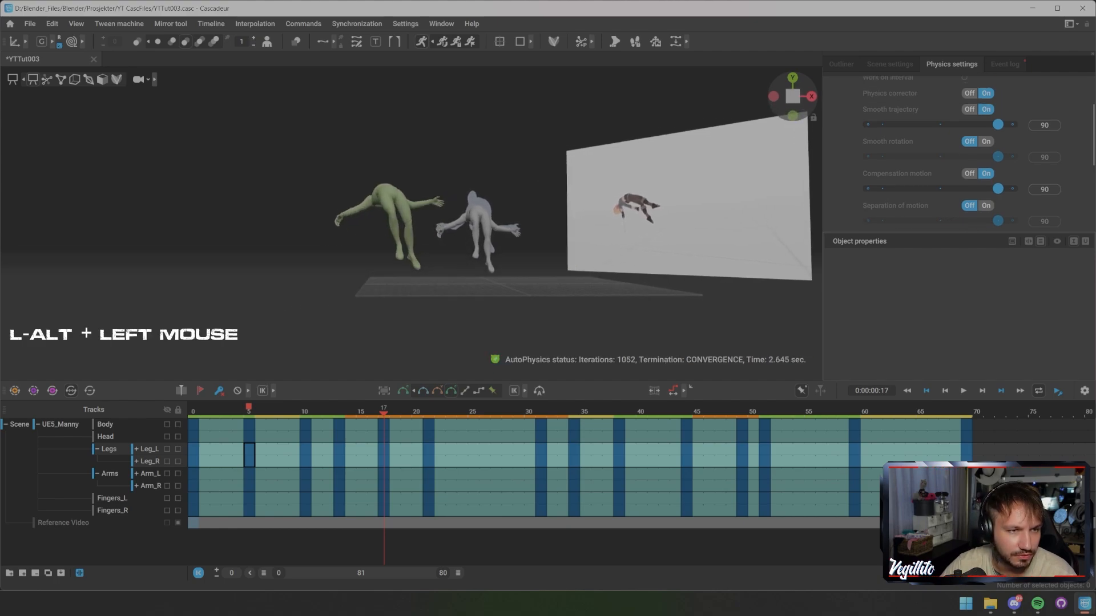
key("x")
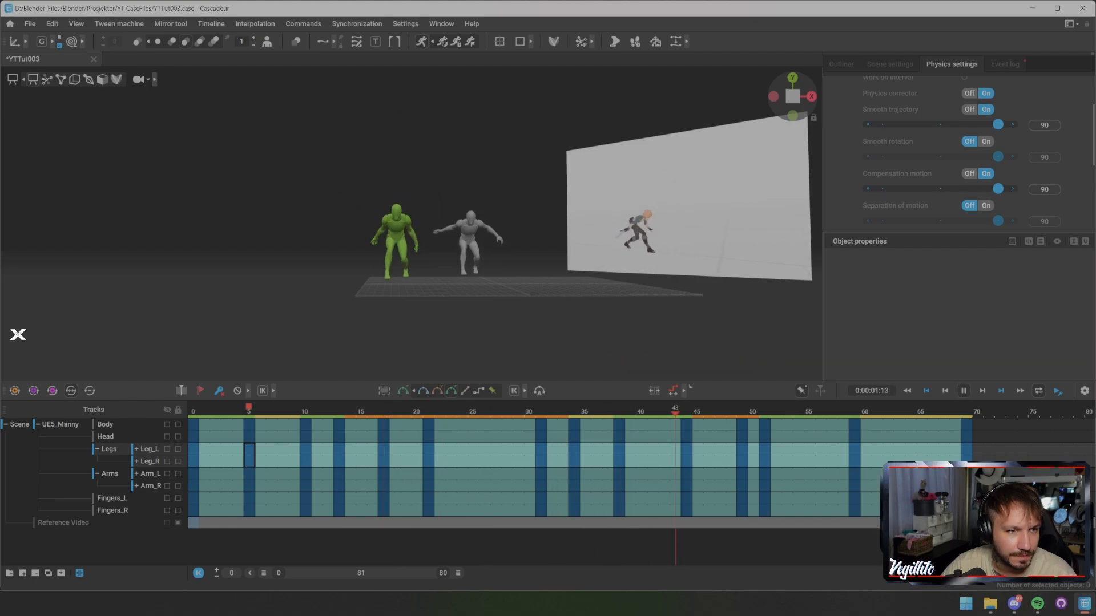
left_click_drag(411, 222, 457, 218, "alt")
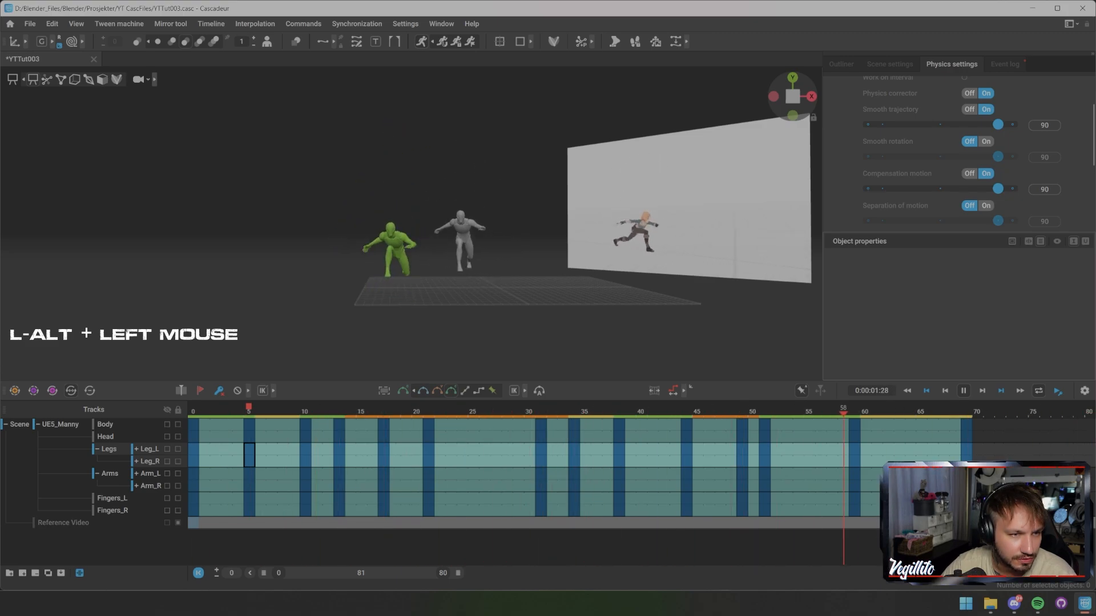
left_click_drag(457, 220, 622, 220, "alt")
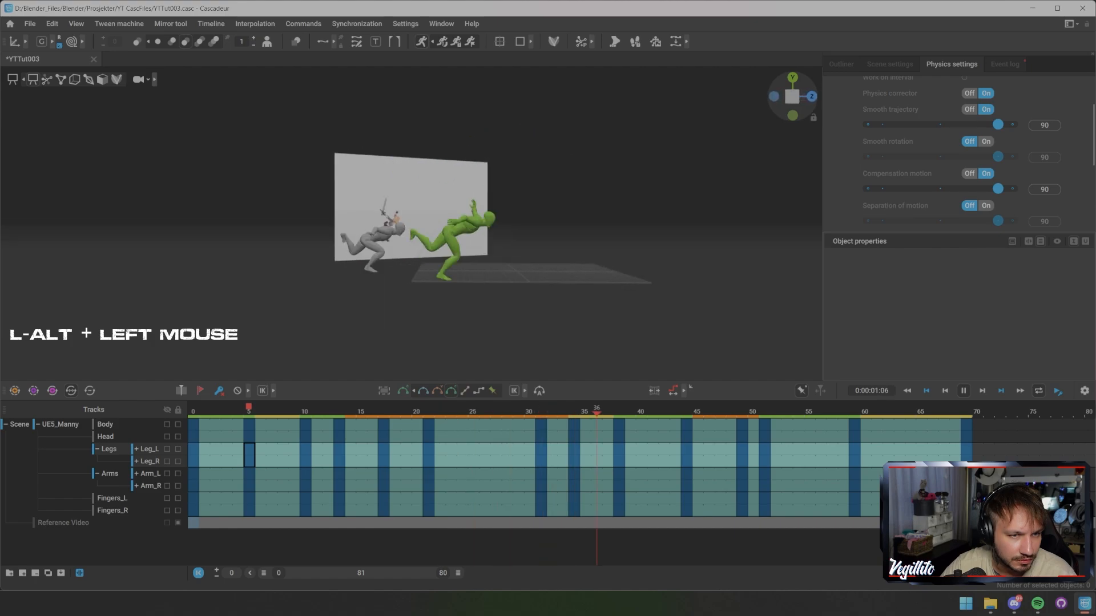
scroll(411, 223, "up", 1)
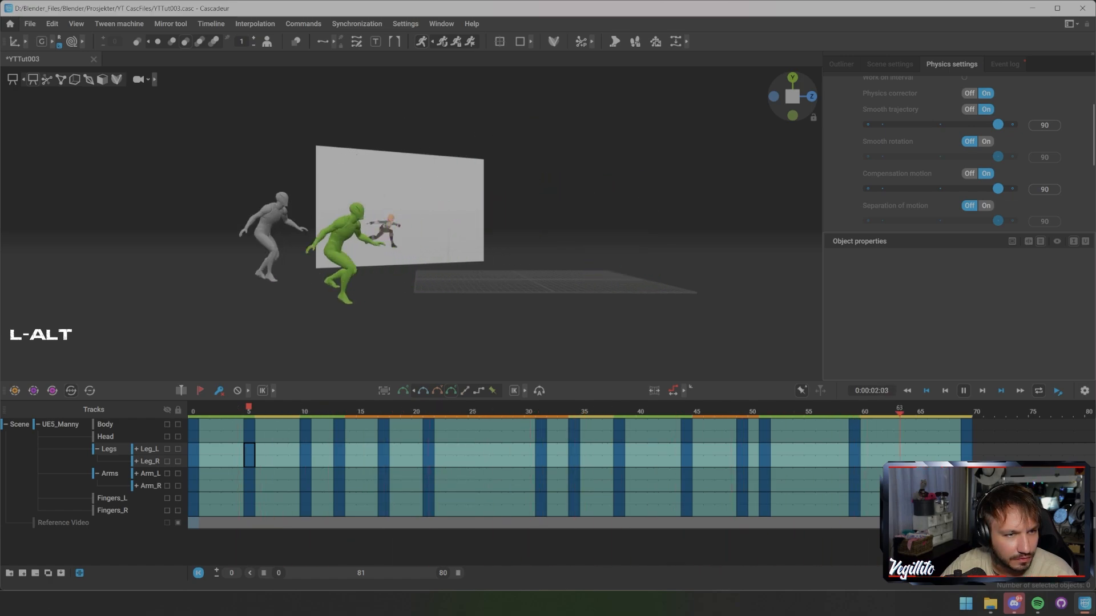
key("x")
Scrub through the run-out up to frame 68 and compare the AutoPhysics ghost with the original character from side and front
left_click_drag(317, 411, 597, 411)
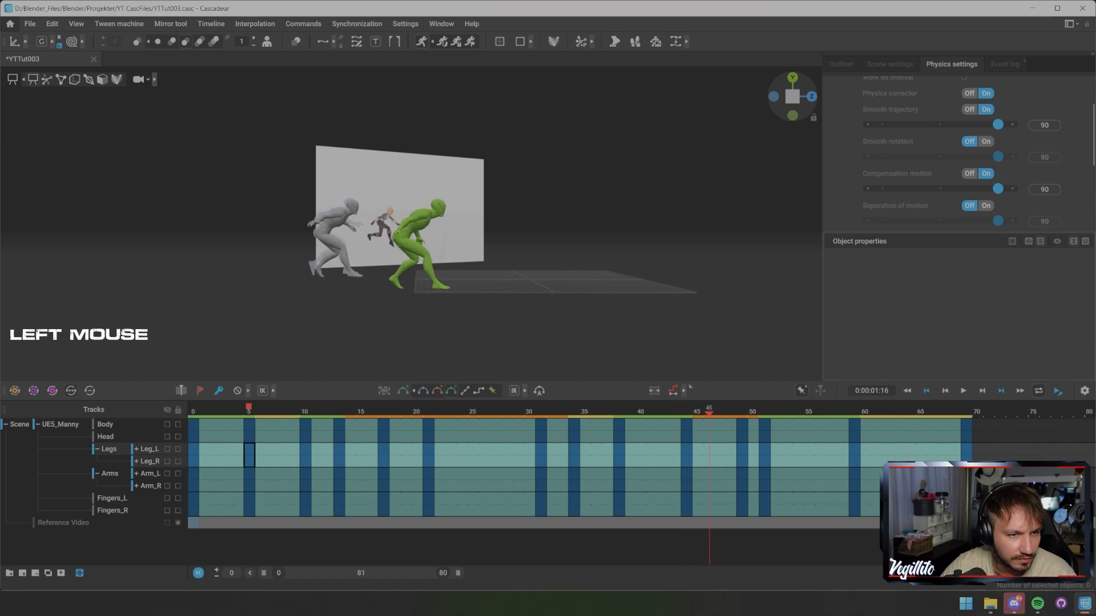
left_click_drag(833, 411, 888, 411)
left_click_drag(411, 229, 268, 228, "alt")
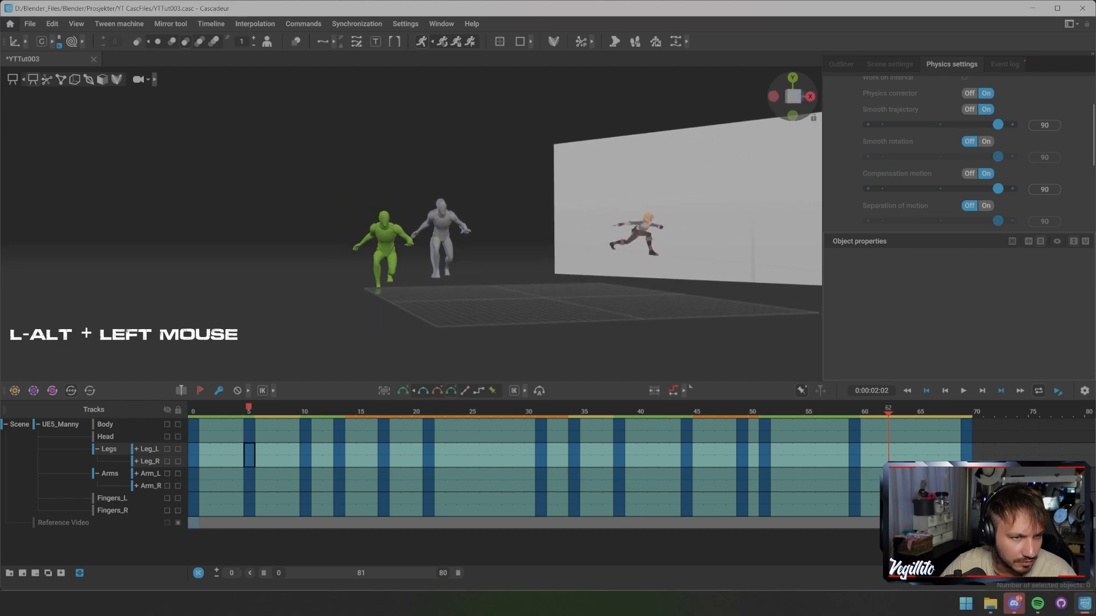
left_click_drag(888, 411, 866, 411)
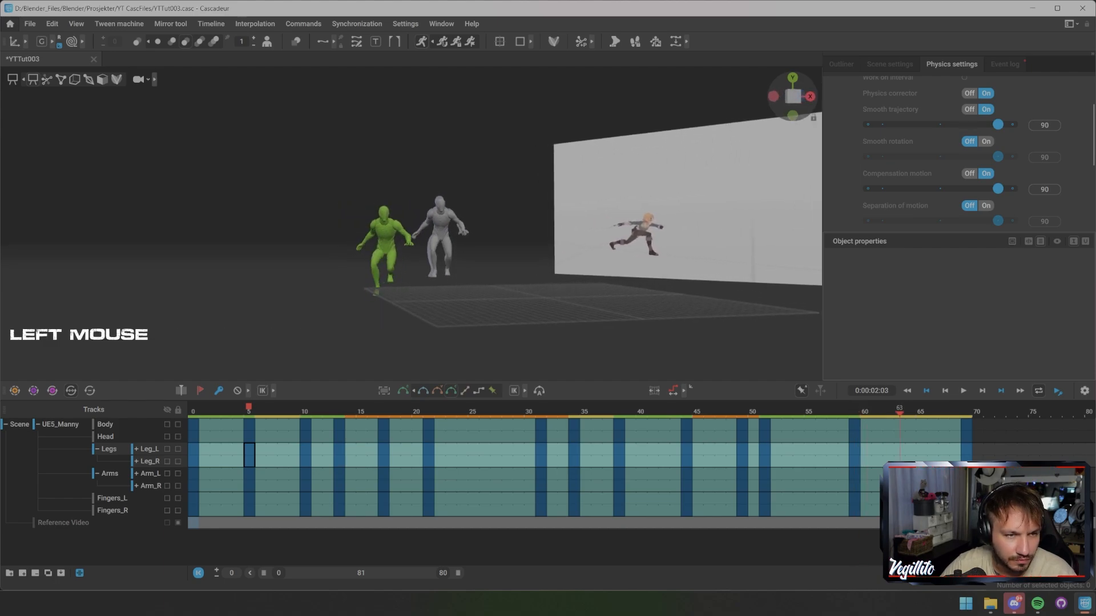
left_click_drag(966, 411, 866, 411)
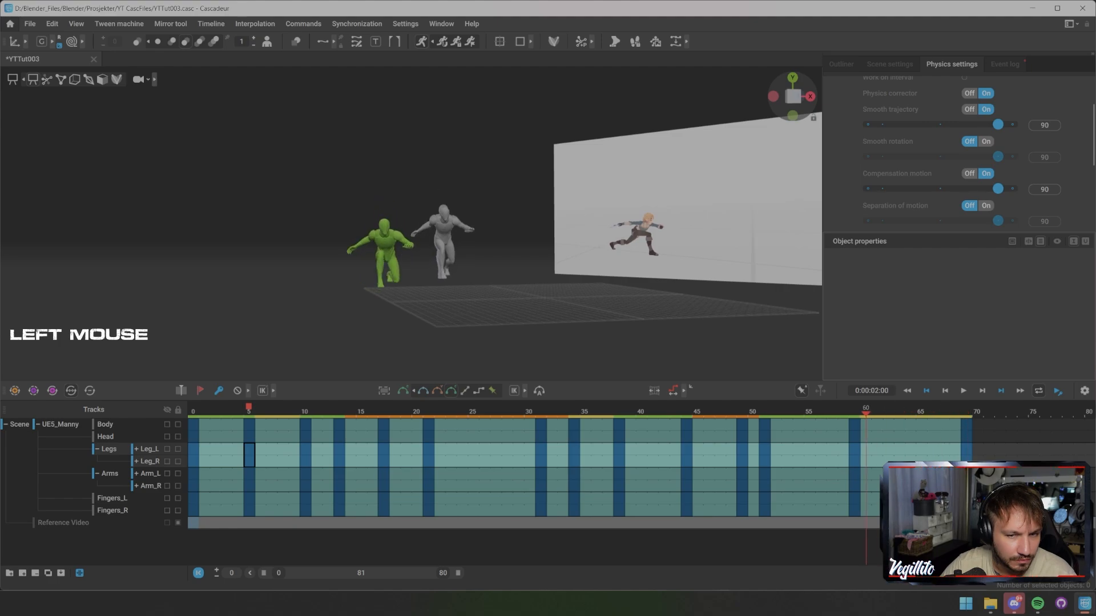
mouse_move(799, 411)
left_mouse_down()
mouse_move(742, 411)
mouse_move(810, 411)
left_mouse_up()
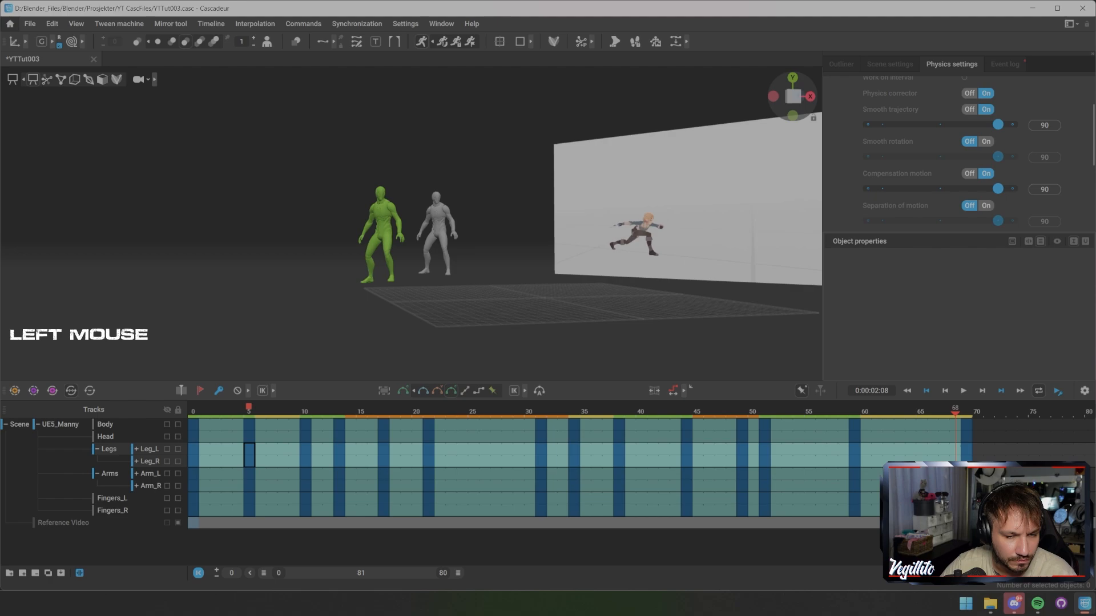
Add a keyframe across all of the character's tracks at frame 64
left_click_drag(457, 229, 320, 228, "alt")
left_click(910, 412)
left_click_drag(910, 423, 910, 510)
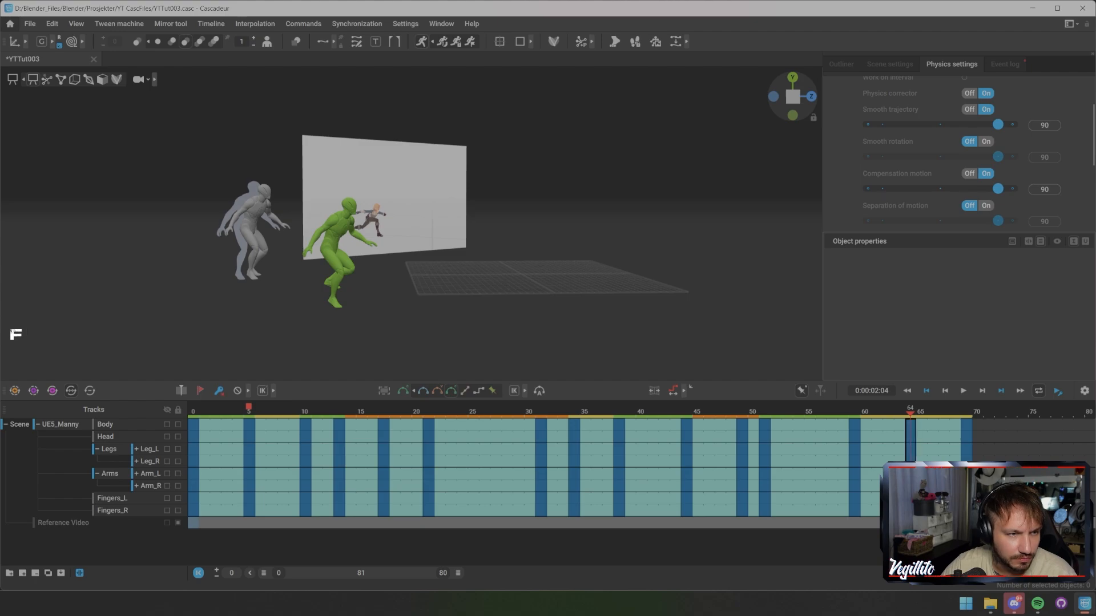
Select the right foot's control point in the frame 64 pose and inspect the foot up close from different angles
middle_click_drag(411, 228, 570, 202, "alt")
scroll(474, 223, "up", 3, "alt")
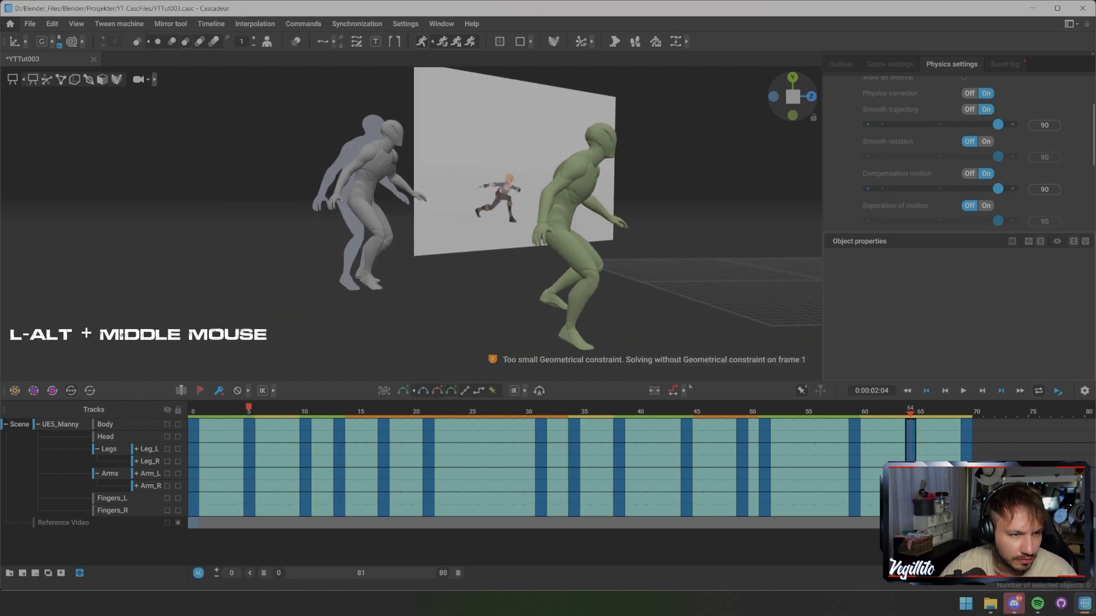
scroll(513, 223, "up", 2)
middle_click_drag(514, 222, 540, 214, "alt")
key("s")
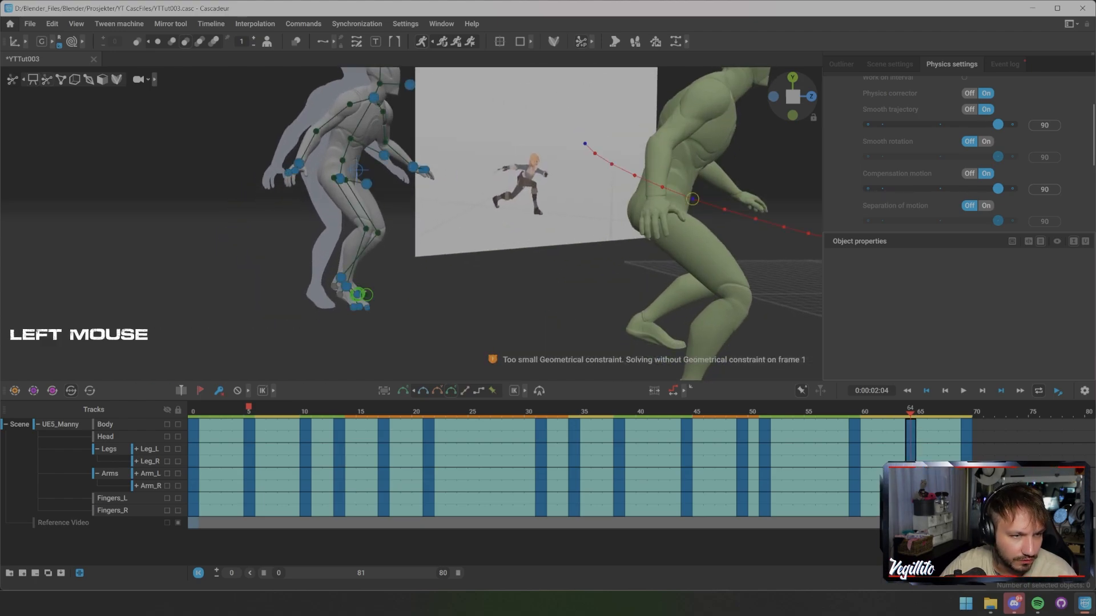
left_click(346, 286)
left_click_drag(346, 286, 380, 260, "alt")
left_click(417, 240)
scroll(417, 239, "down", 4)
scroll(400, 252, "down", 2)
key("s")
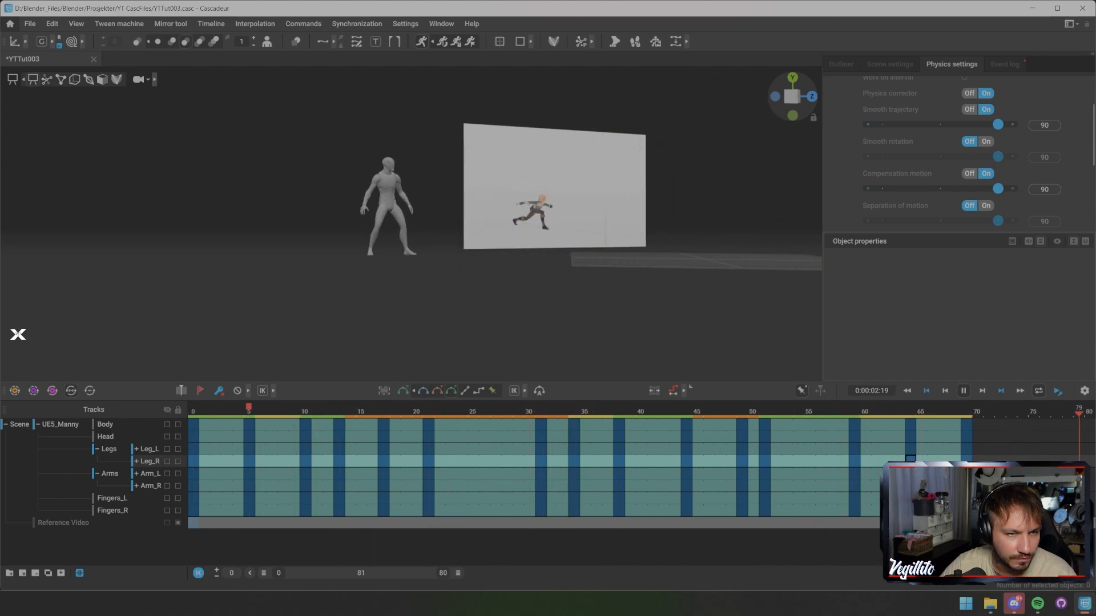
Flag frame 64 with a red timeline marker and play the animation to check the AutoPhysics motion from several angles
left_click(910, 411)
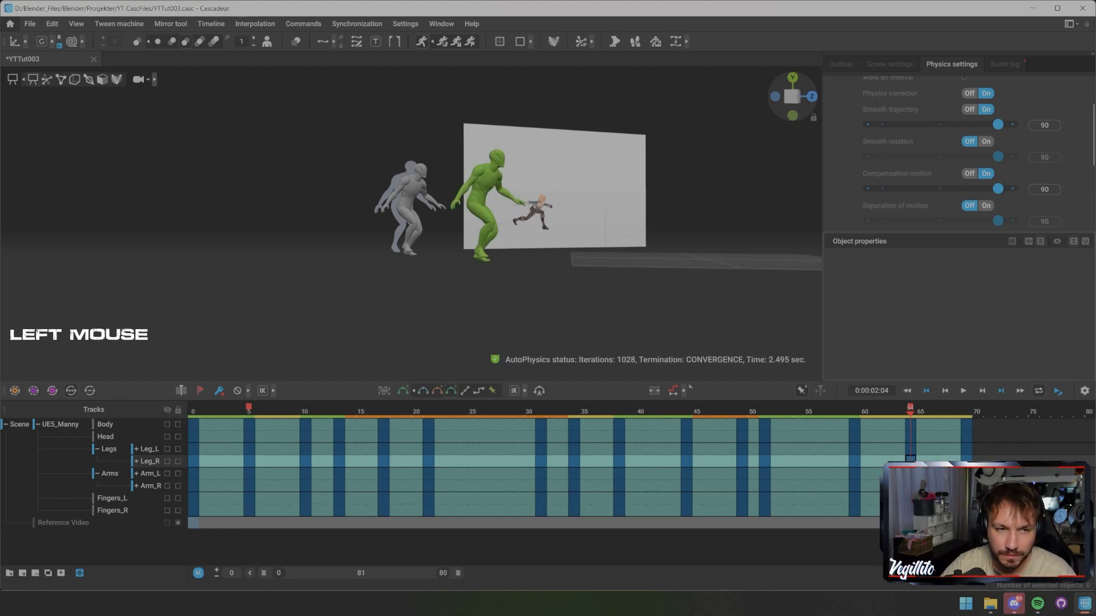
key("x")
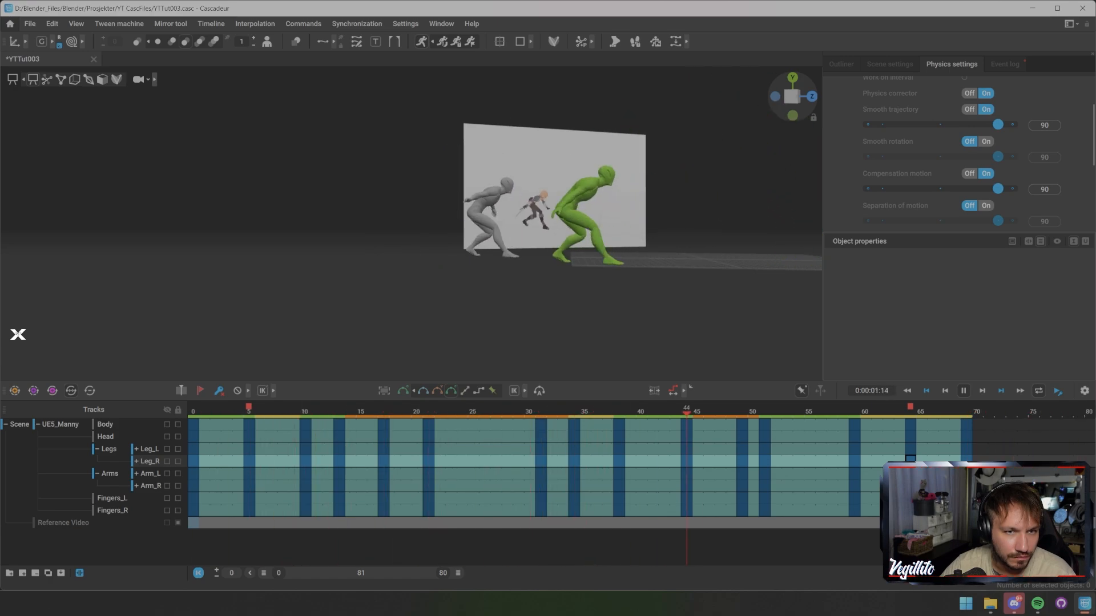
left_click_drag(411, 223, 412, 251, "alt")
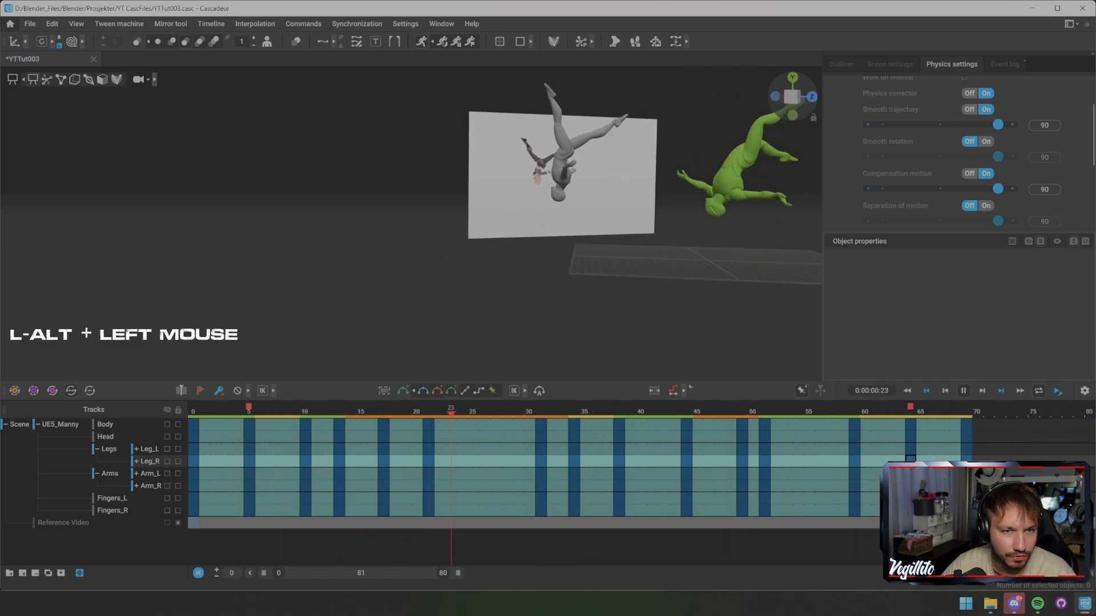
middle_click_drag(412, 251, 374, 250, "alt")
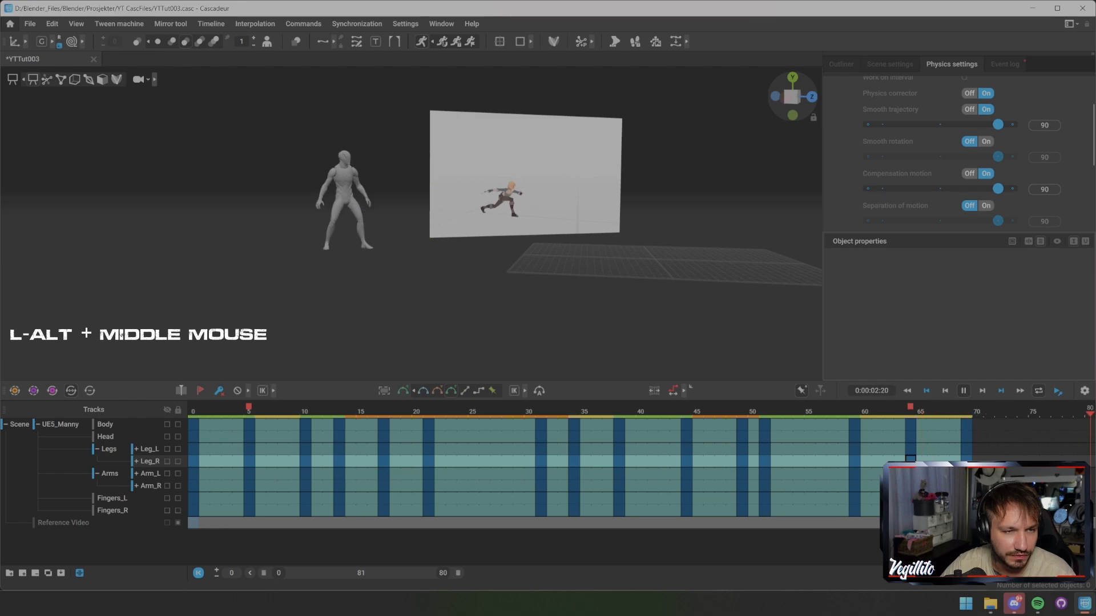
left_click_drag(373, 250, 319, 251, "alt")
key("x")
Turn off Ghost offset for AutoPhysics and view the ghost over the character from the side
scroll(948, 153, "down", 2)
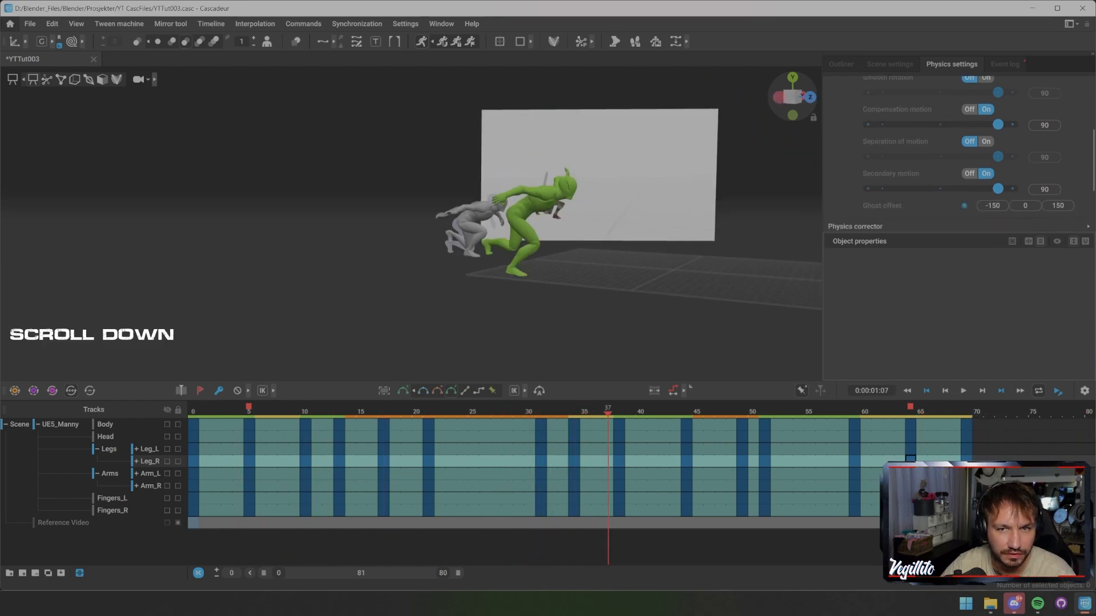
scroll(948, 153, "down", 1)
left_click_drag(411, 228, 468, 228, "alt")
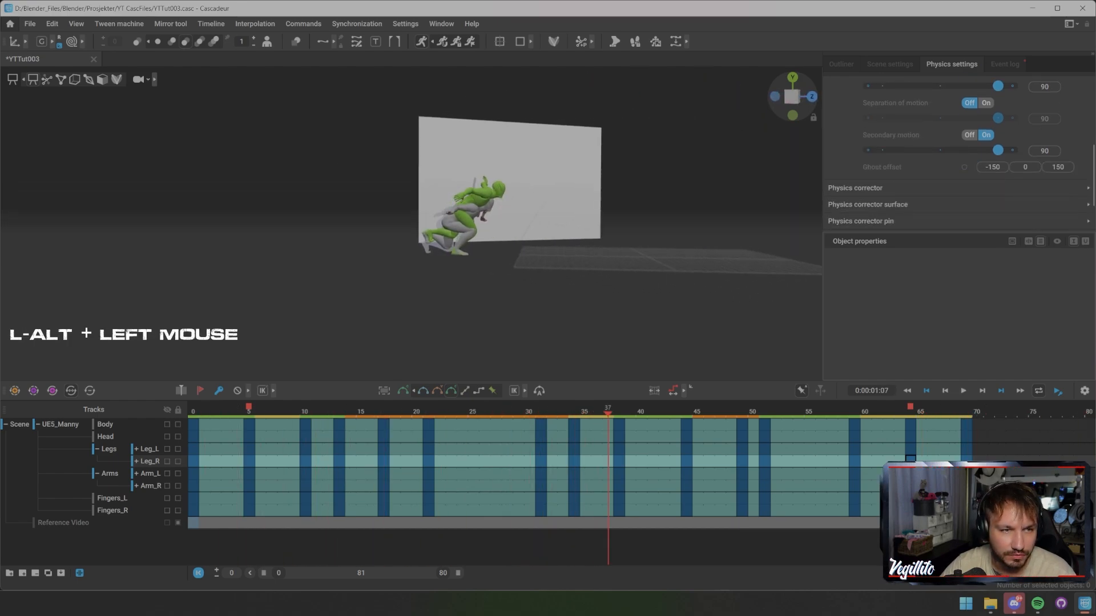
Flag frame 17 with a red timeline marker and play the animation to compare the ghost with the character
left_click_drag(462, 411, 384, 412)
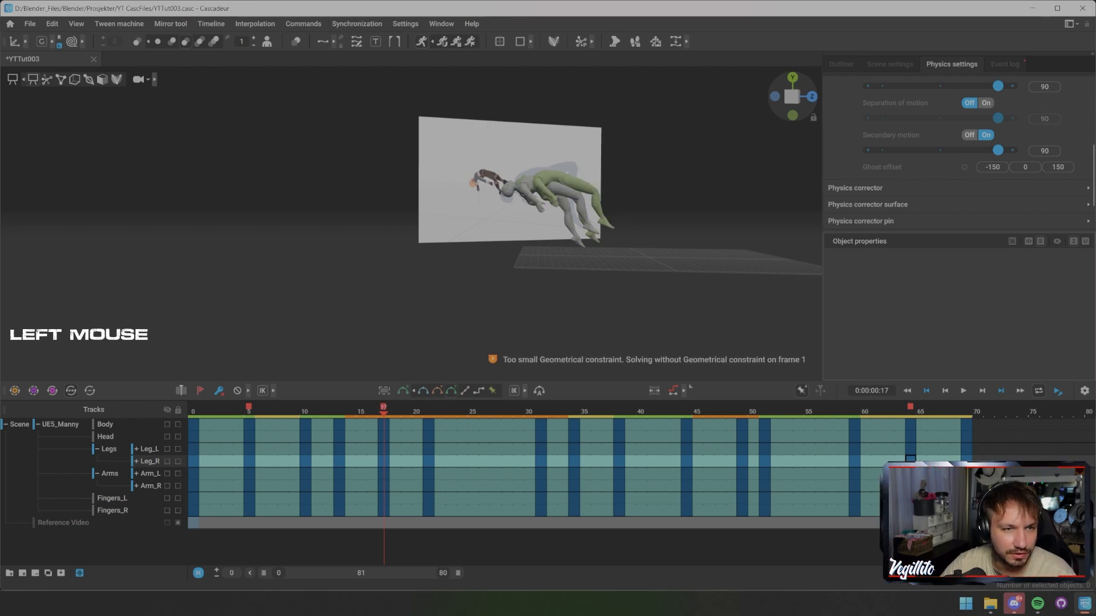
scroll(508, 189, "down", 2)
left_click_drag(502, 189, 485, 189, "alt")
middle_click_drag(486, 189, 445, 184, "alt")
left_click_drag(445, 184, 453, 184, "alt")
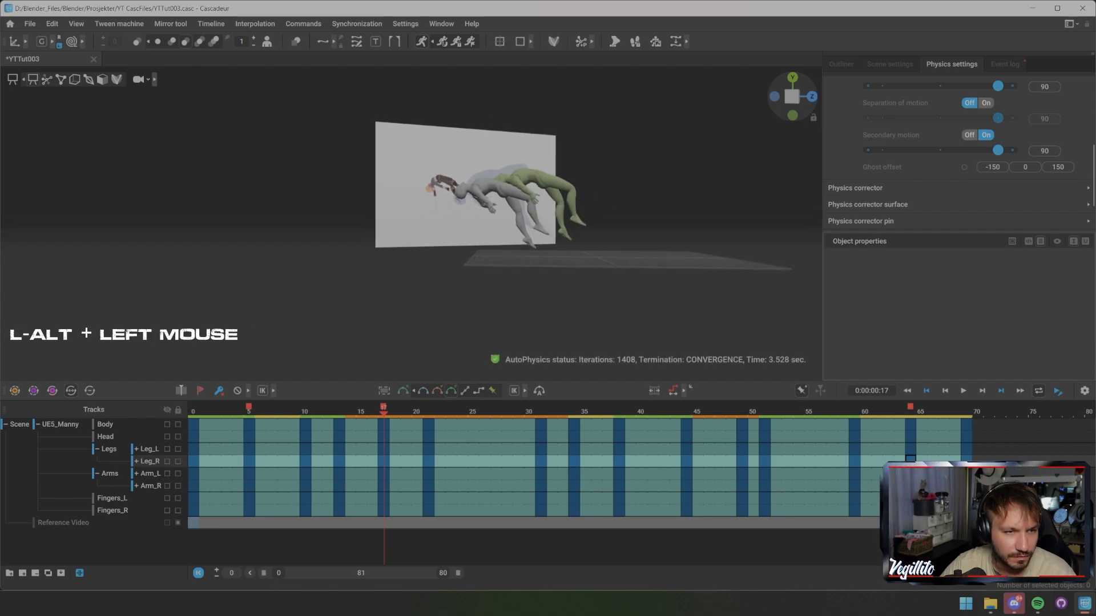
key("x")
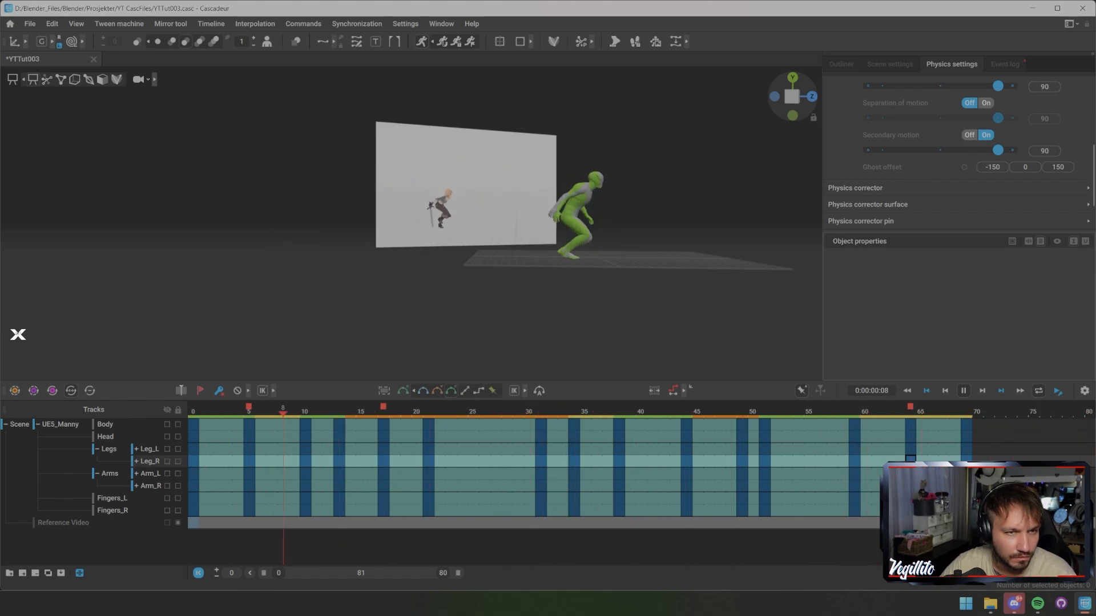
key("x")
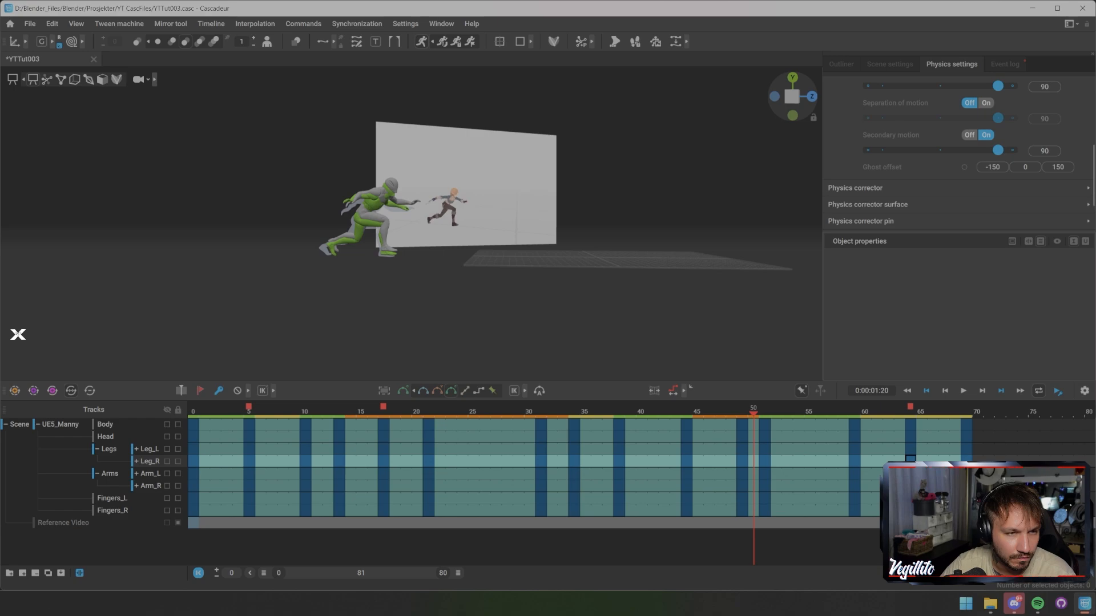
Flag frame 21 with a red timeline marker, check the motion trajectory there and replay the animation
left_click_drag(403, 411, 428, 411)
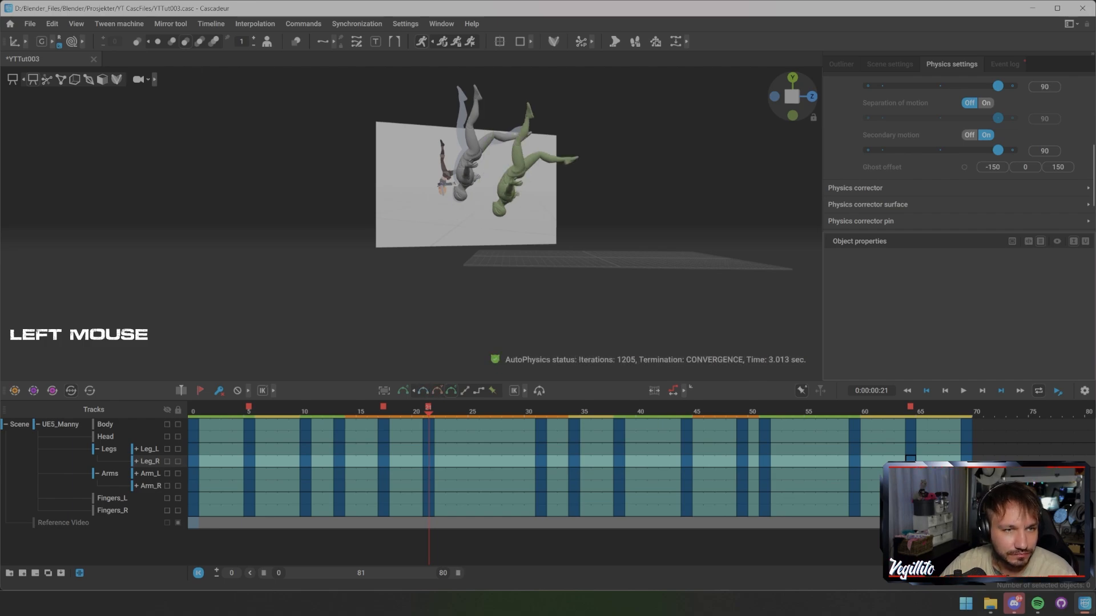
key("s")
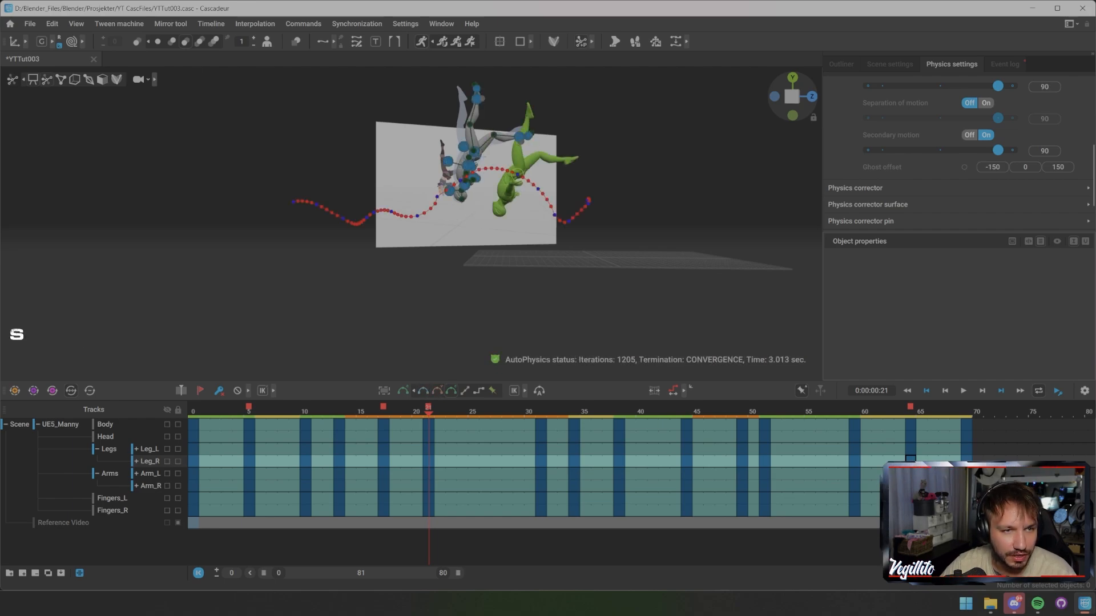
key("s")
key("x")
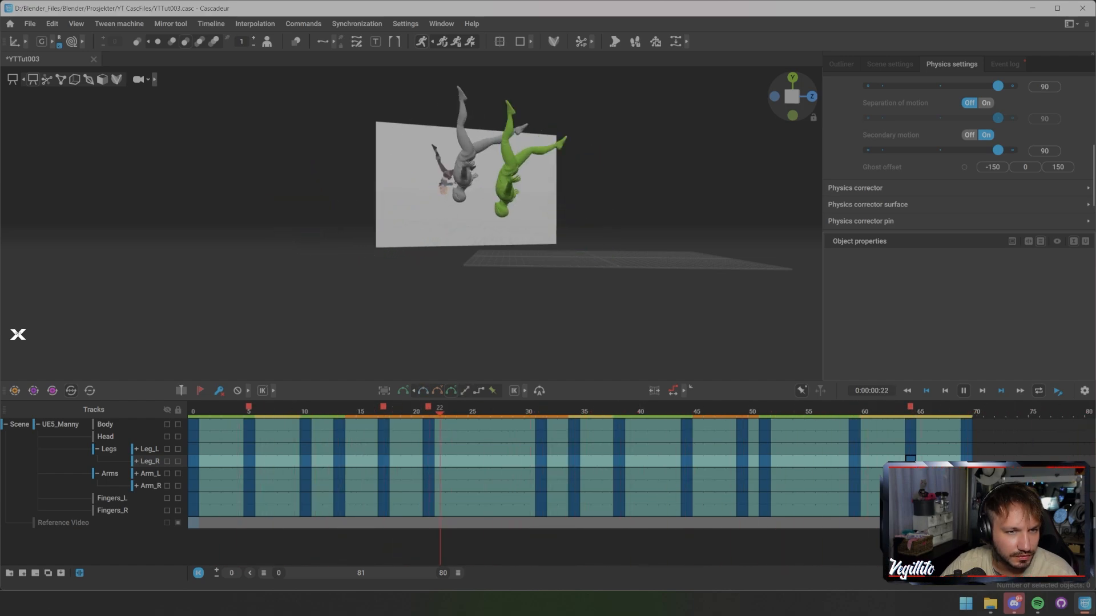
Turn Ghost offset back on and scrub the timeline, stopping at frame 34, to compare the ghost with the character
left_click(964, 167)
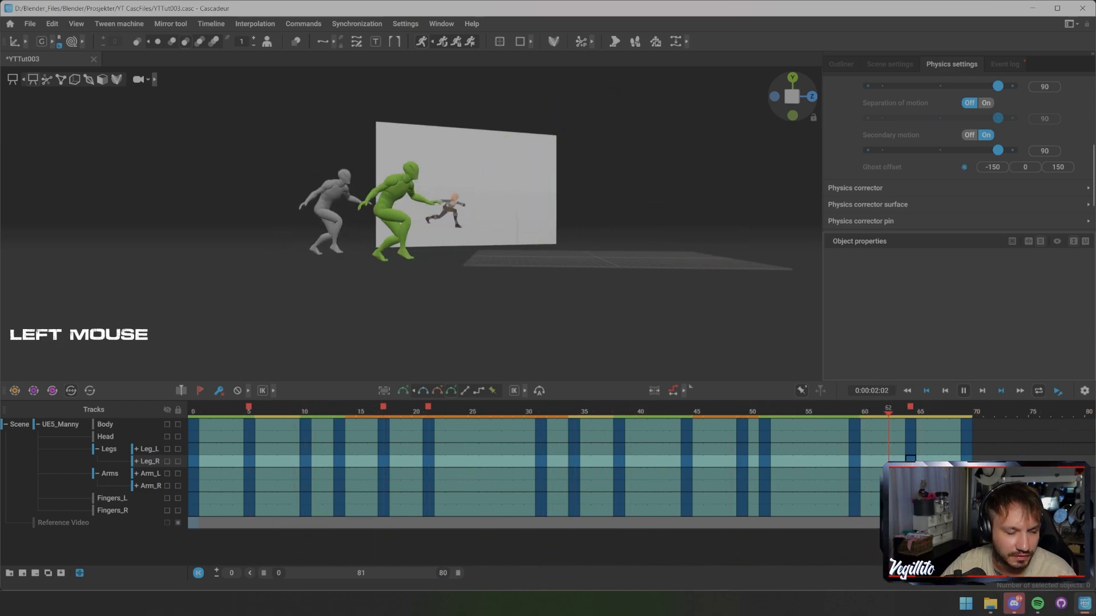
key("x")
left_click(428, 411)
left_click_drag(429, 411, 596, 411)
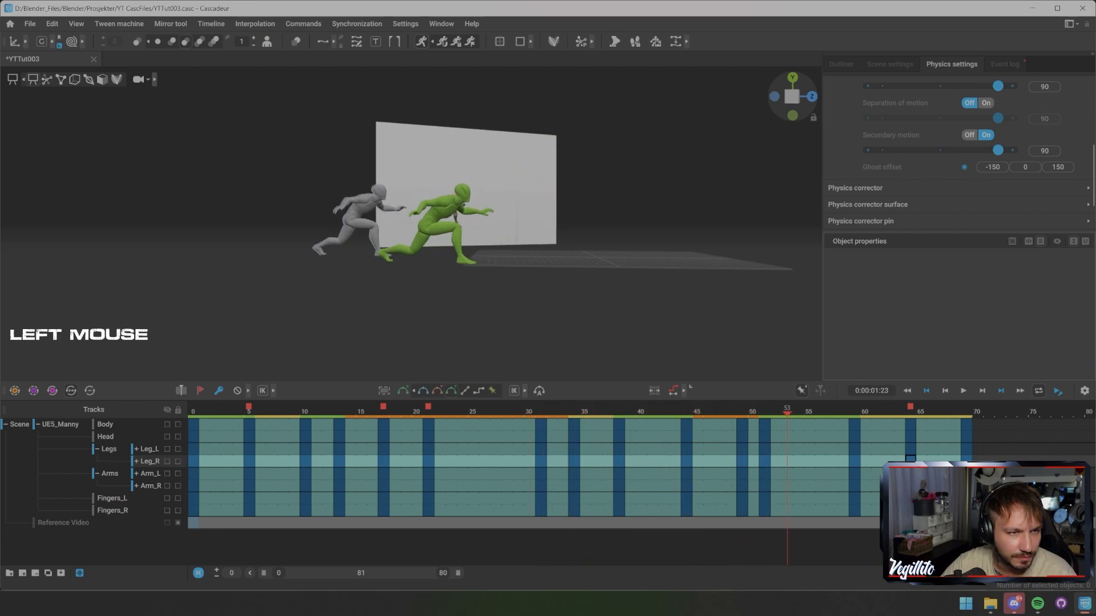
left_click_drag(911, 411, 776, 411)
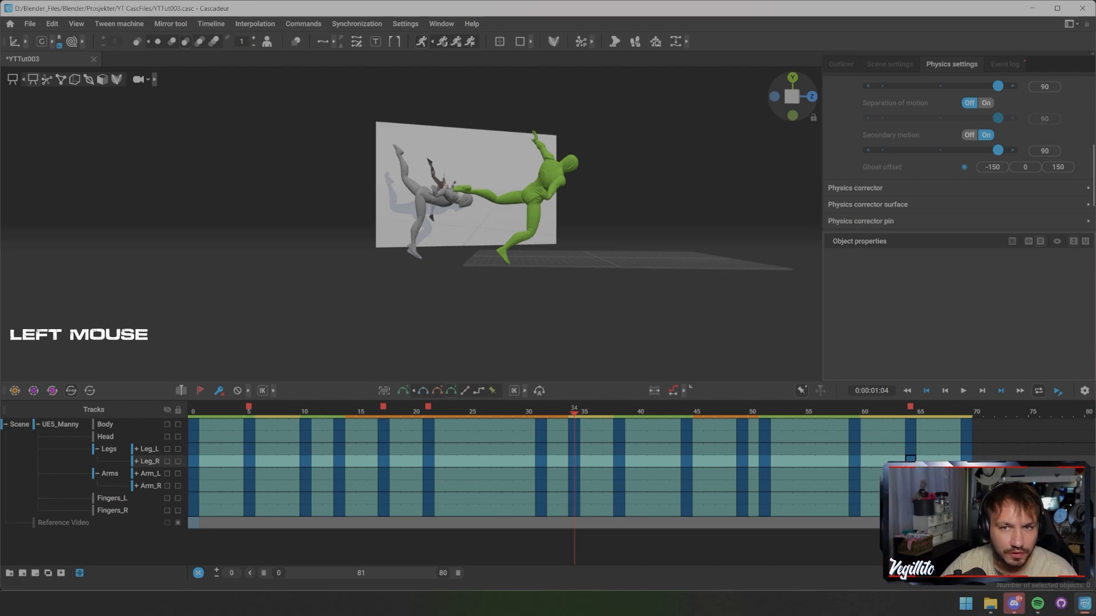
Turn off Secondary motion, Smooth trajectory and Physics corrector in the AutoPhysics settings
left_click(970, 135)
scroll(969, 140, "up", 3)
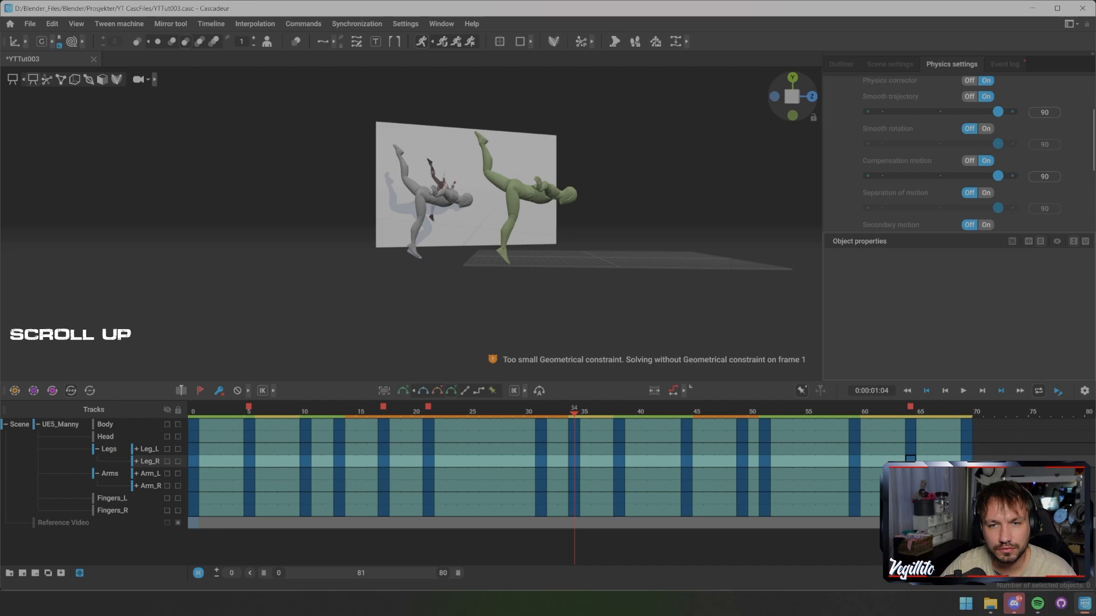
scroll(959, 153, "up", 2)
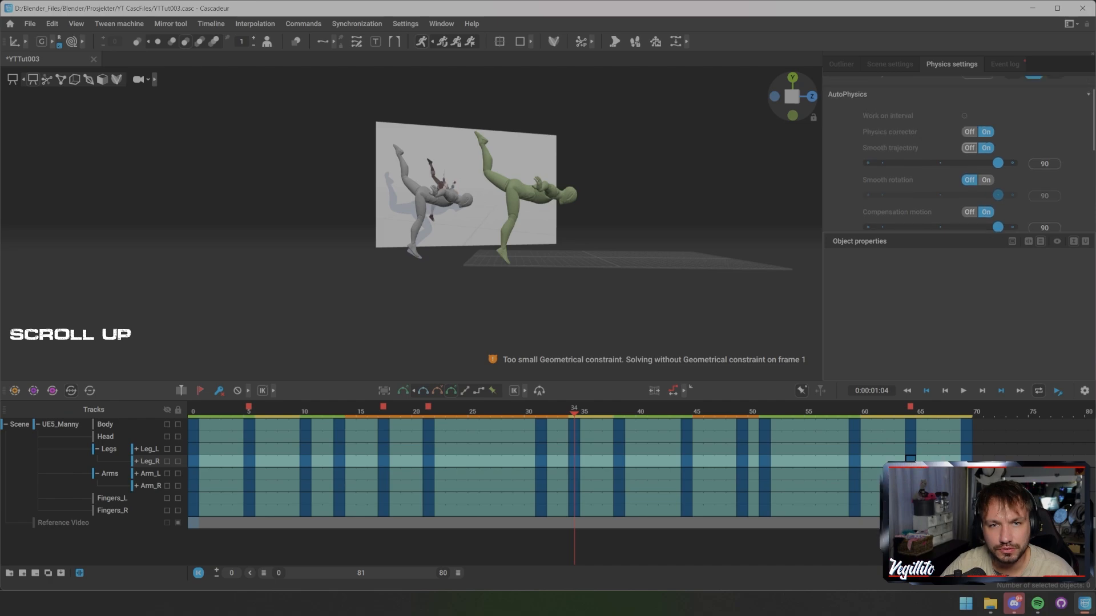
left_click(970, 148)
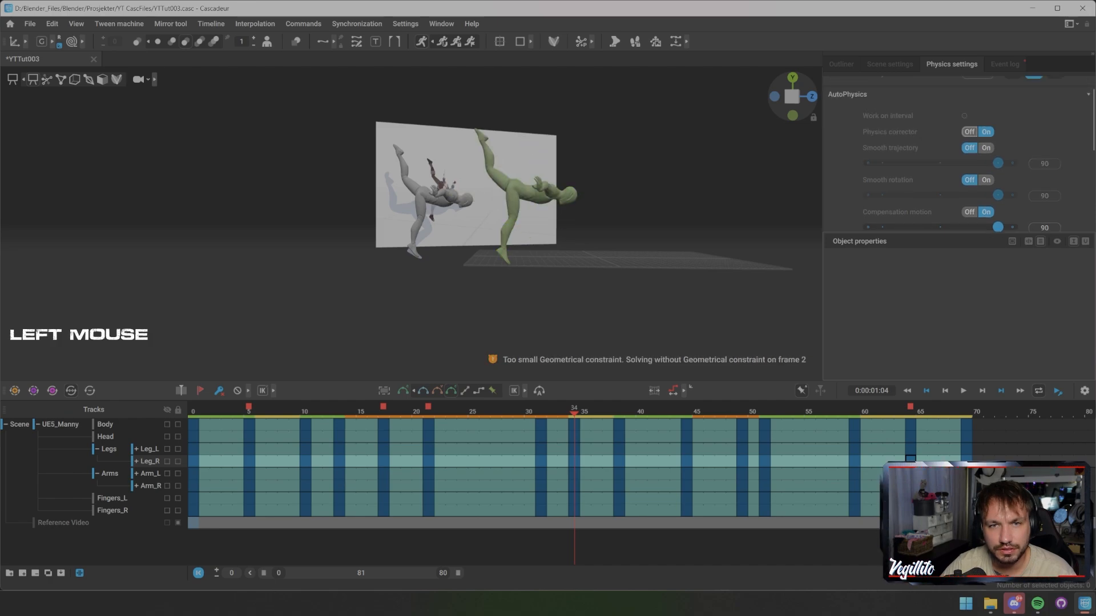
scroll(959, 154, "down", 2)
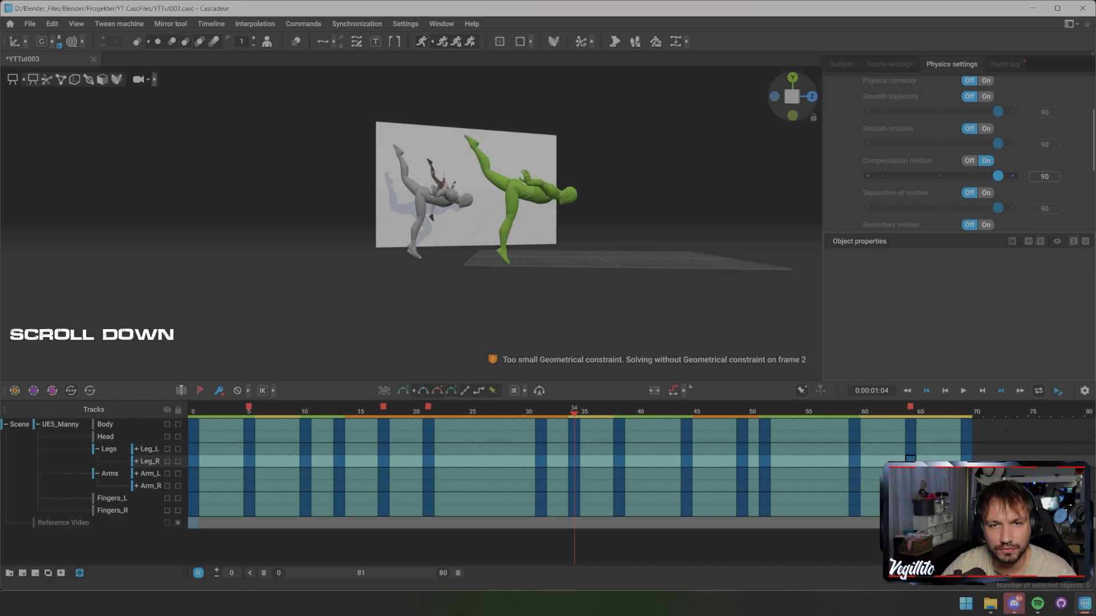
Compare the ghost with the character by scrubbing and playing the animation, first without Ghost offset and again with it on
left_click_drag(574, 411, 339, 411)
scroll(959, 154, "down", 3)
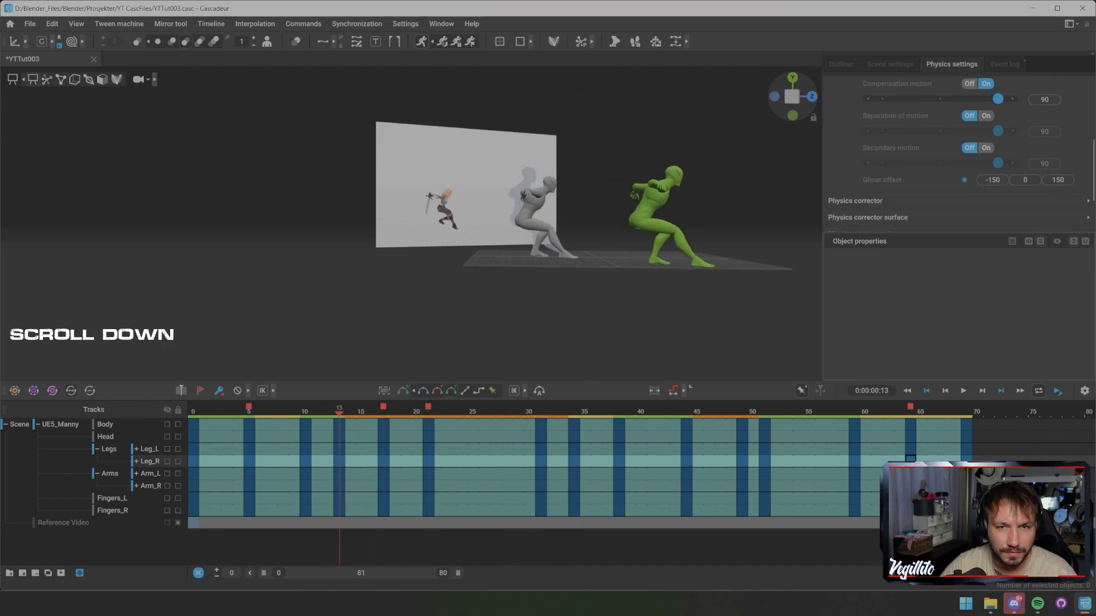
left_click(964, 179)
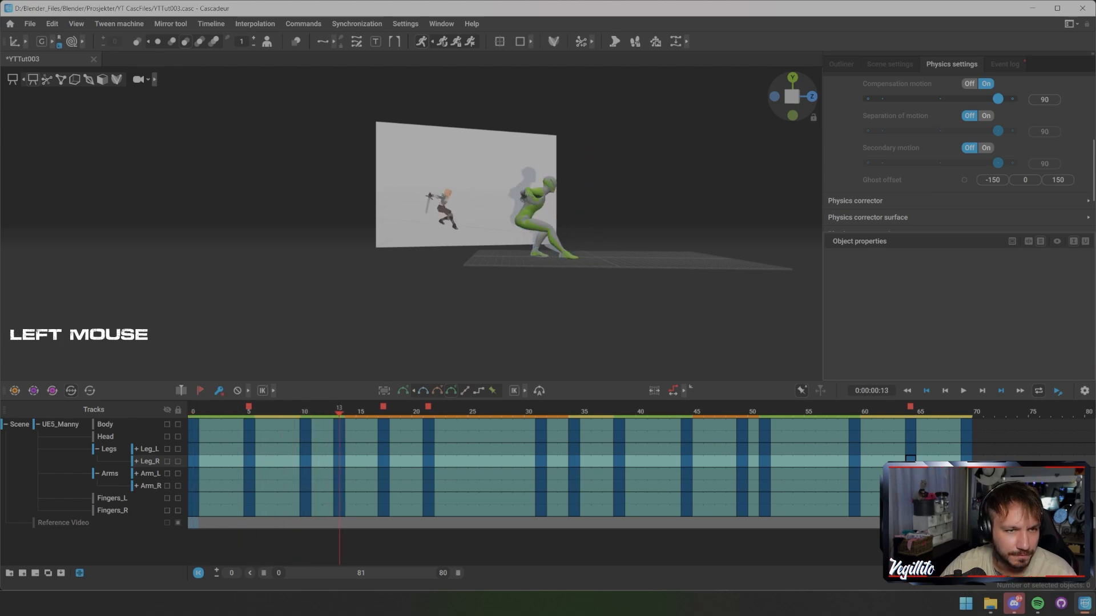
left_click_drag(339, 411, 944, 411)
key("x")
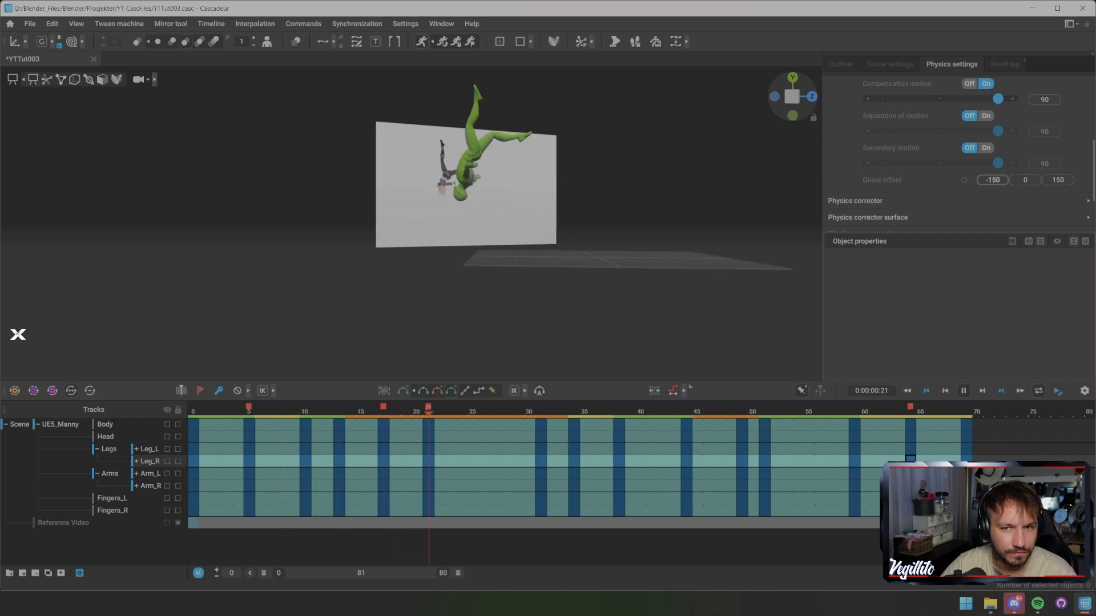
left_click(964, 180)
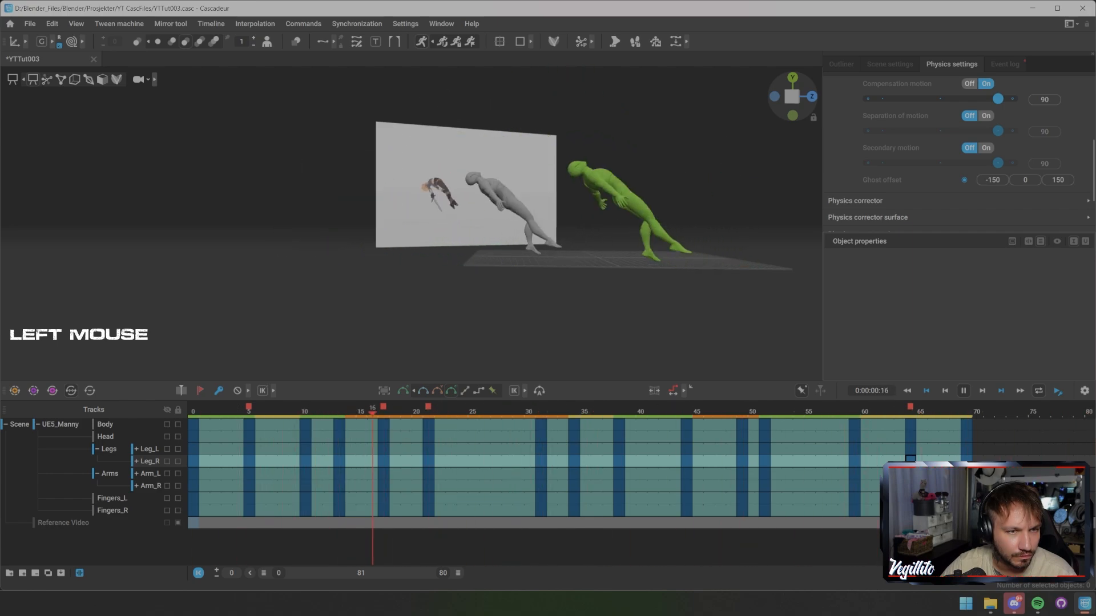
key("x")
Try stretching the interval from frame 31 to 38 so it ends at frame 41, play it, and undo the stretch
left_click_drag(563, 412, 621, 509)
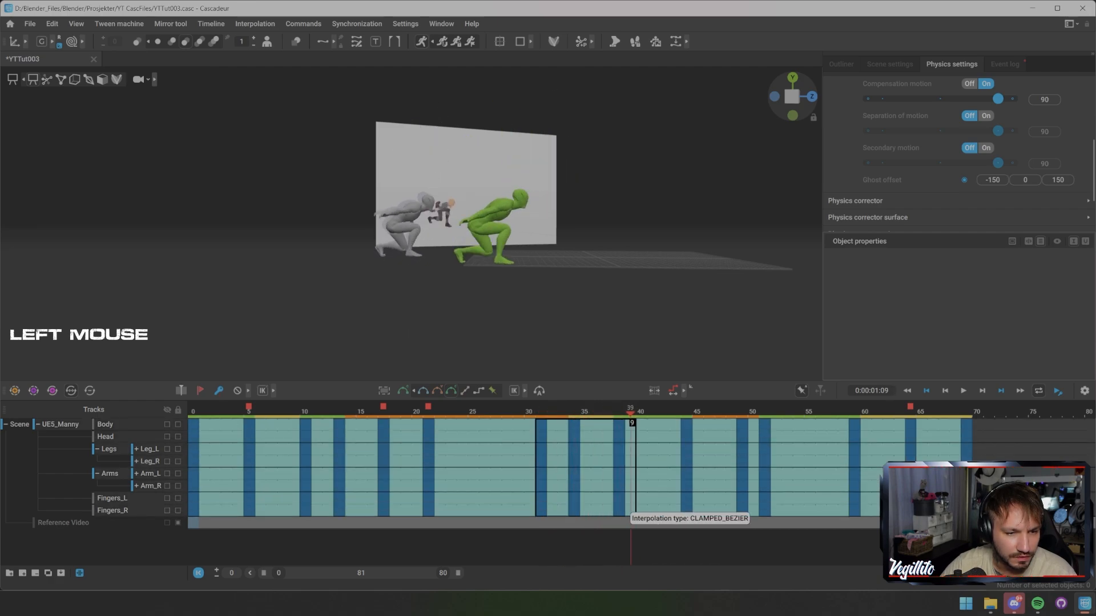
key("ctrl+t")
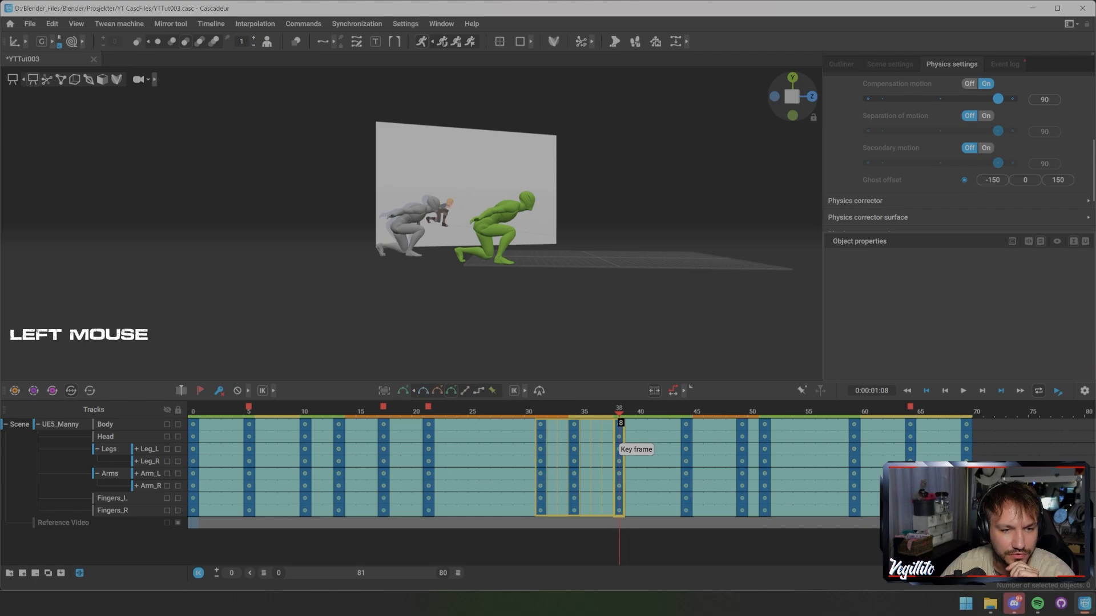
left_click_drag(619, 448, 655, 449)
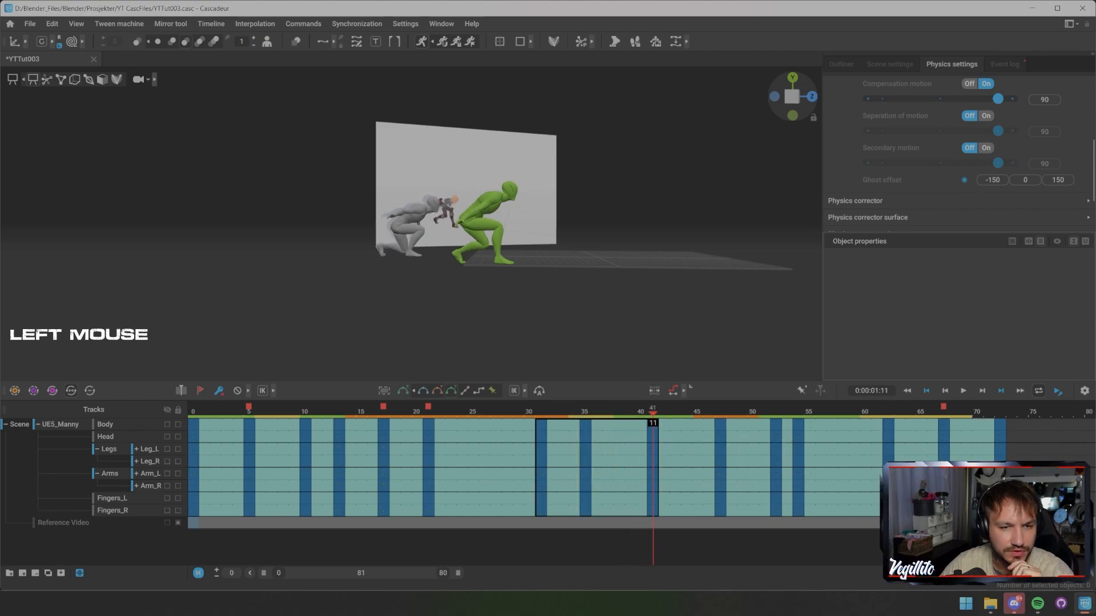
key("x")
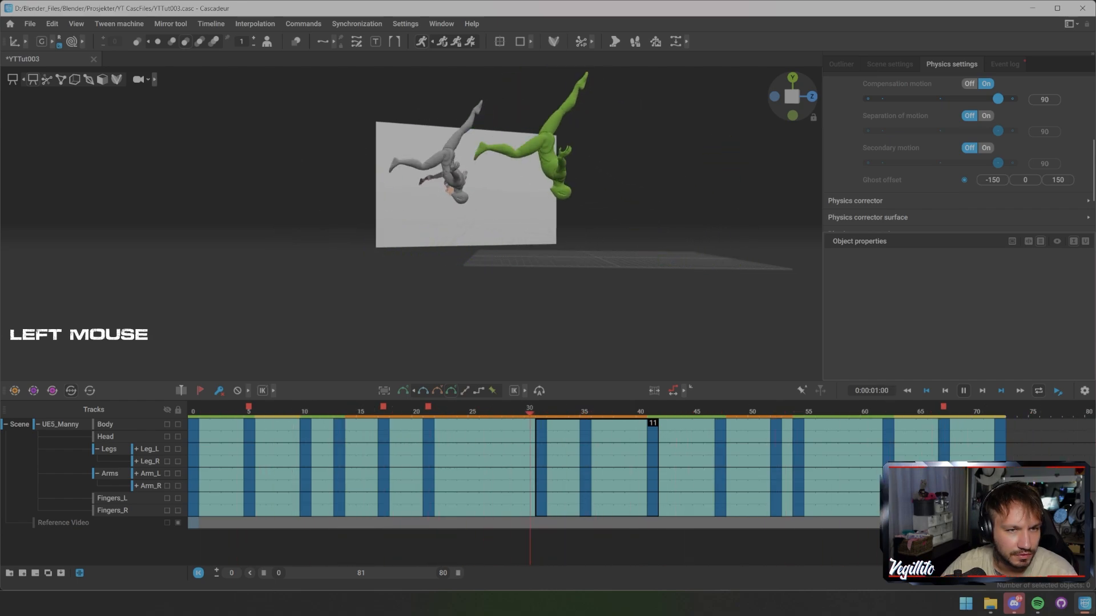
key("x")
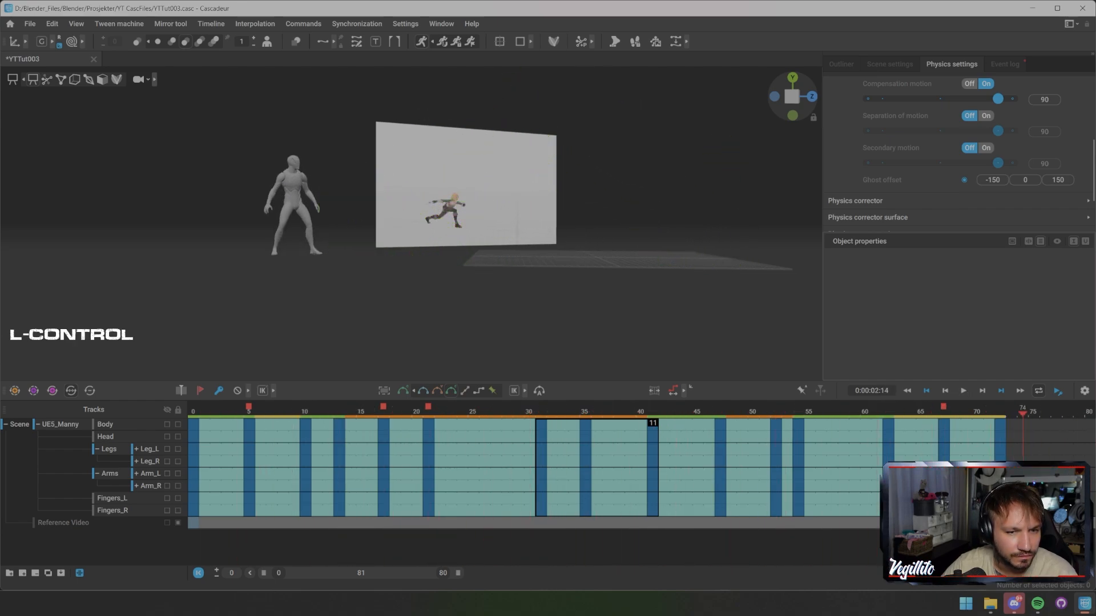
key("ctrl+z")
key("ctrl+z")
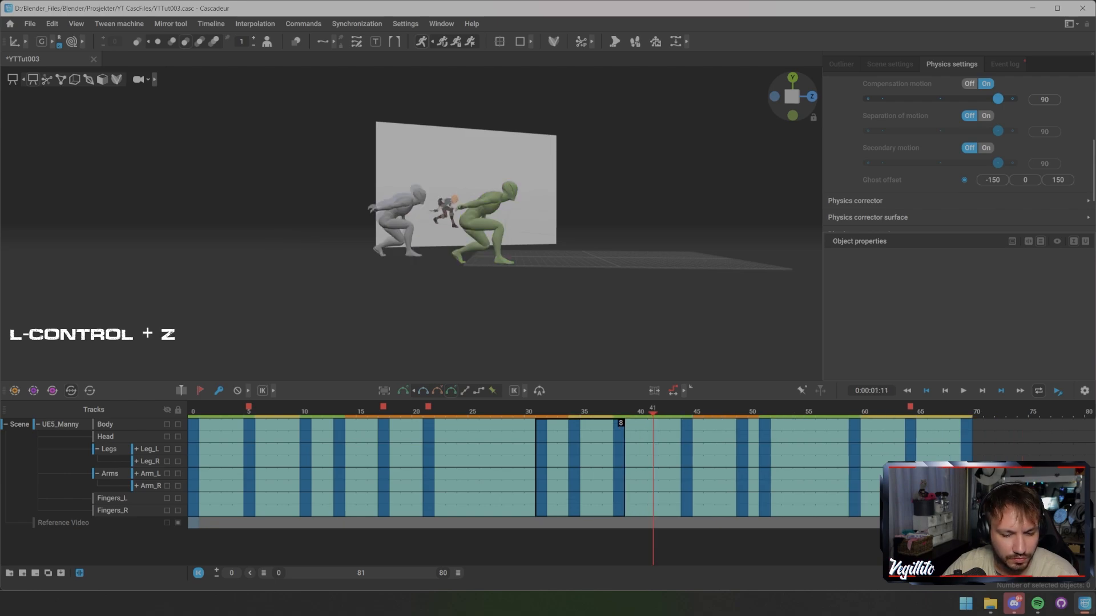
Stretch the selected interval starting at frame 31 so it ends at frame 39, and play the animation to check the timing
key("ctrl+t")
left_click(631, 434)
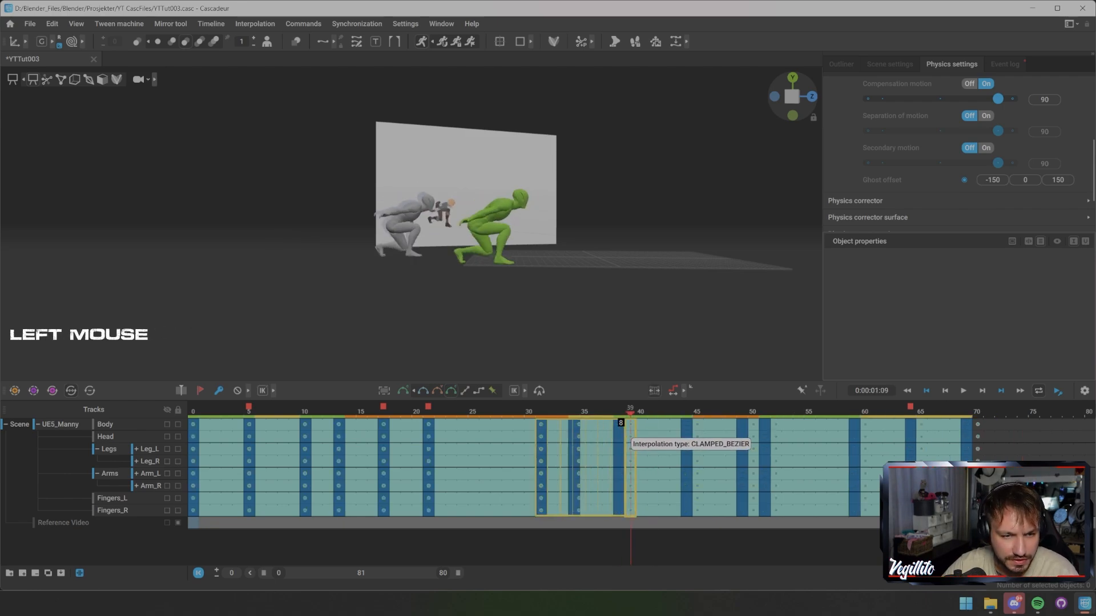
left_click_drag(630, 434, 631, 434)
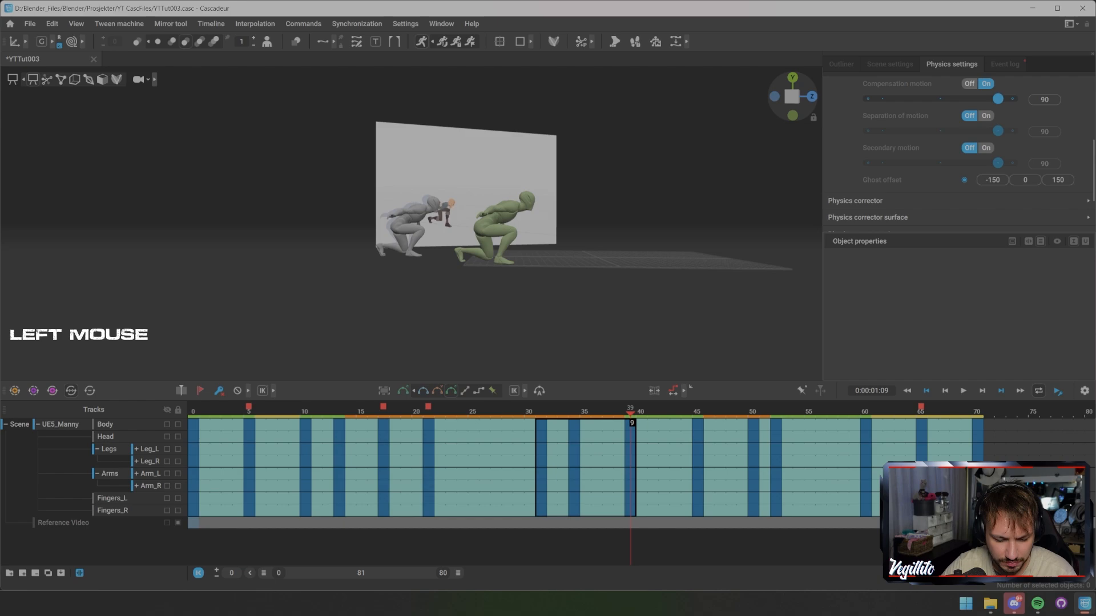
key("x")
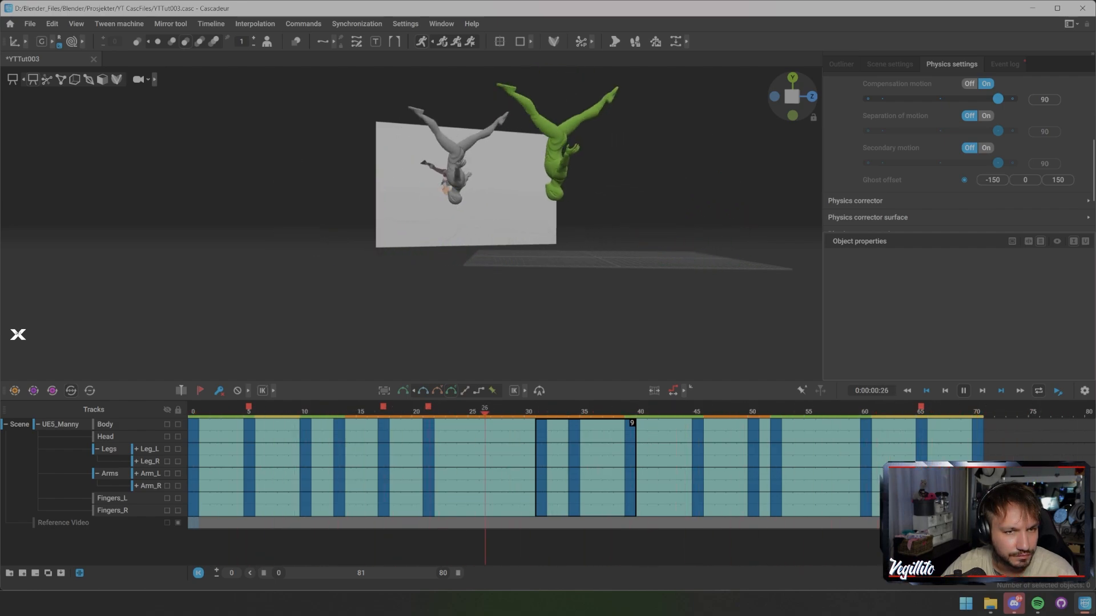
Turn off Ghost offset during playback and stop to view the ghost over the character at frame 12
left_click(964, 180)
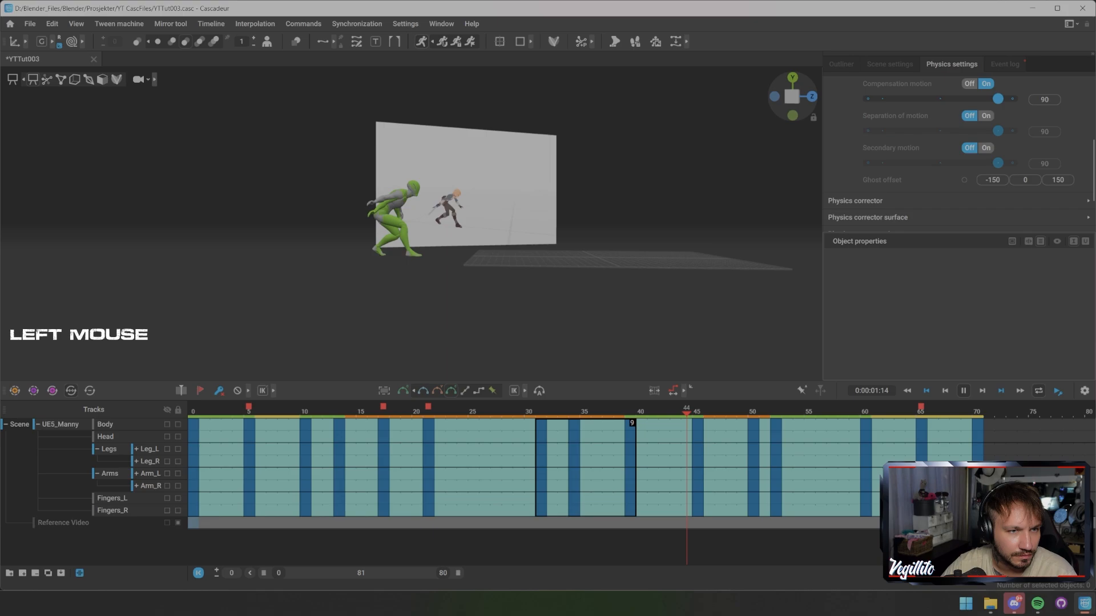
key("x")
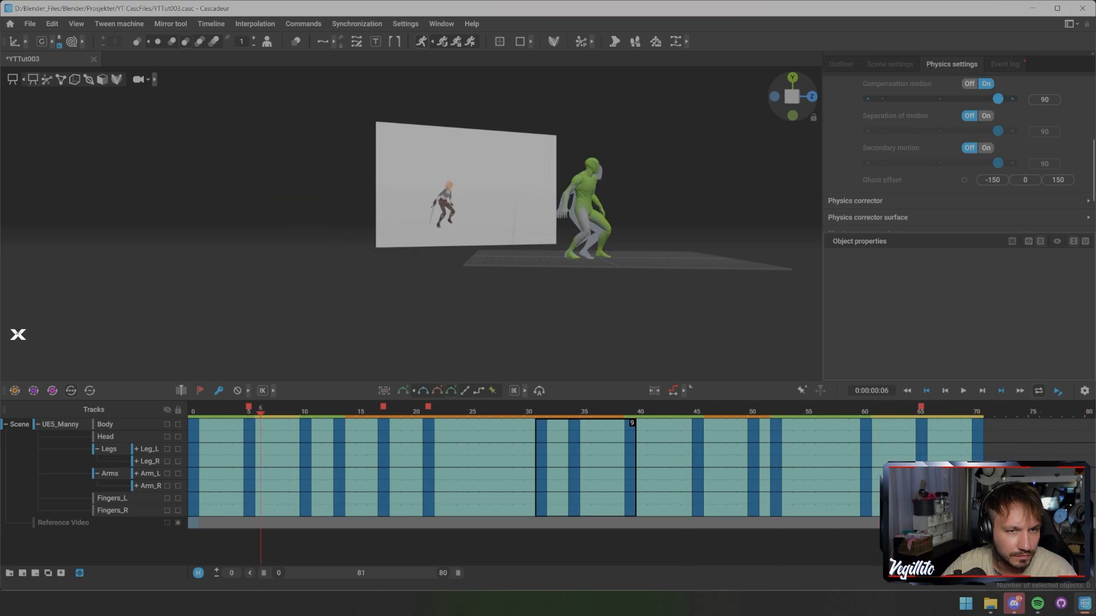
left_click_drag(260, 412, 329, 412)
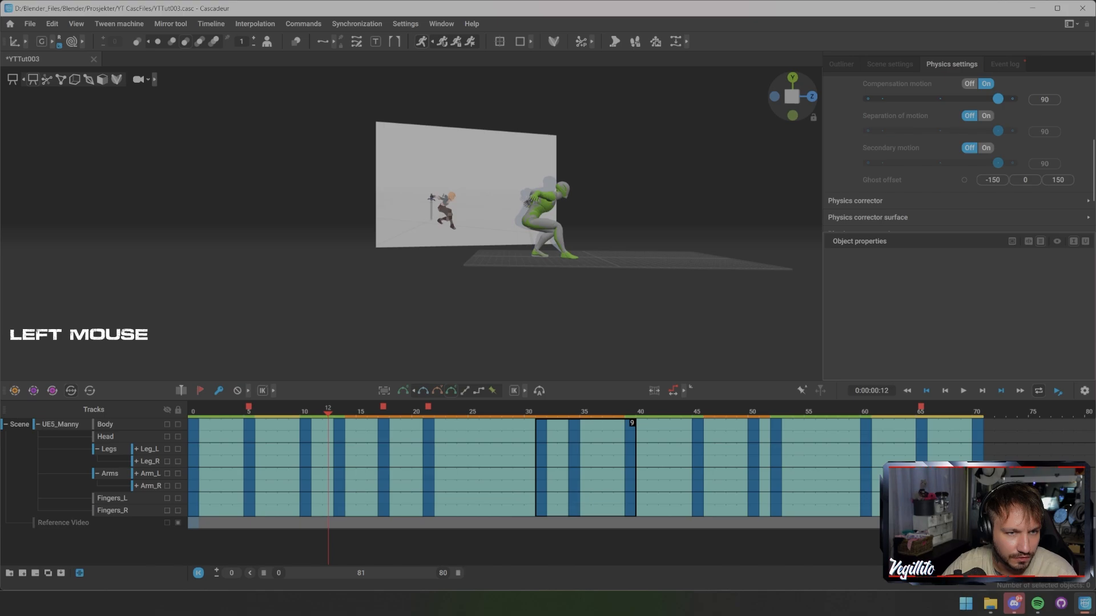
Compare the ghost with the character up close from different angles while scrubbing through to frame 65
left_click_drag(548, 228, 331, 246, "alt")
scroll(399, 245, "up", 5)
left_click_drag(328, 412, 417, 412)
middle_click_drag(487, 189, 480, 257, "alt")
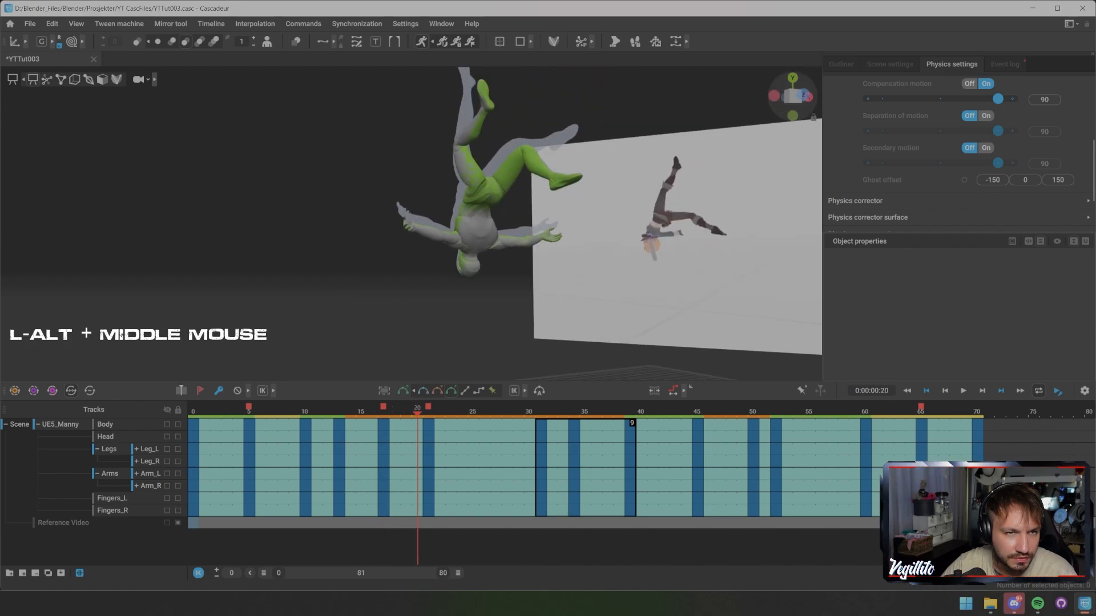
left_click_drag(479, 257, 388, 245, "alt")
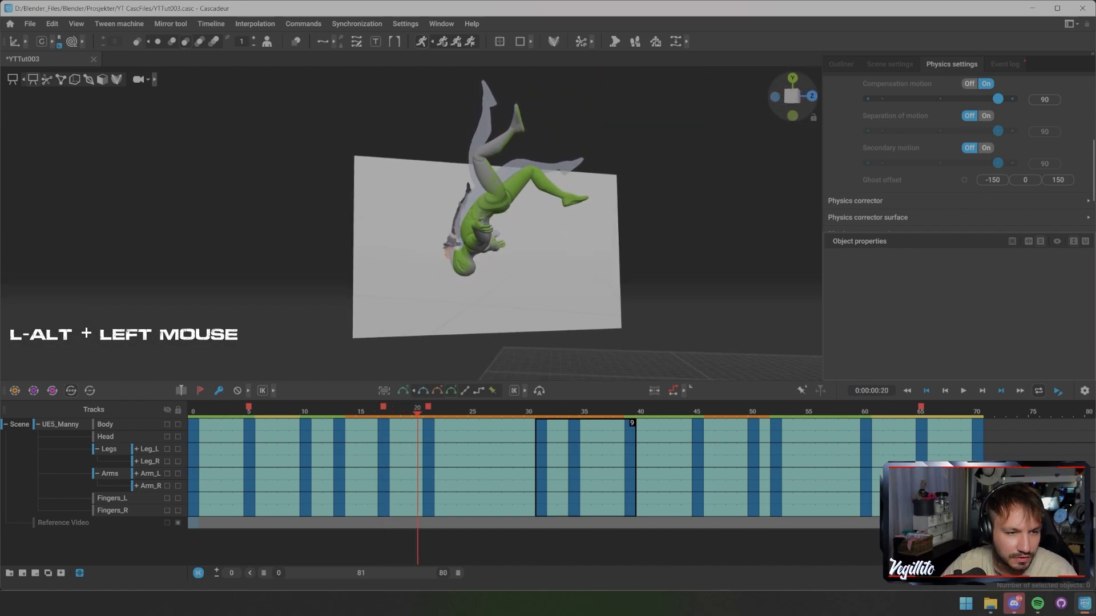
left_click_drag(418, 412, 921, 412)
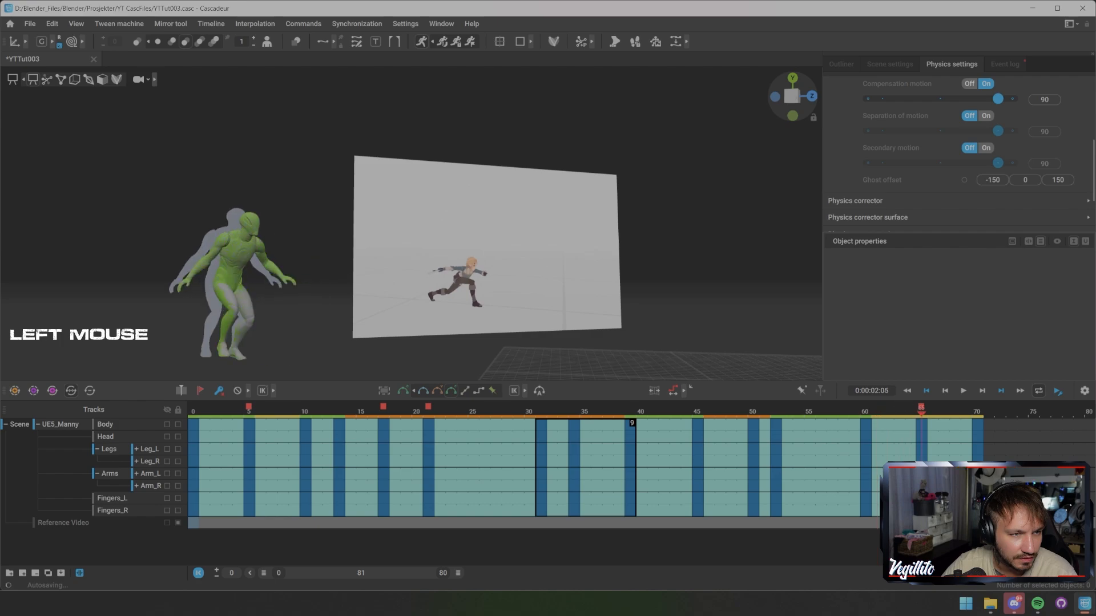
scroll(411, 240, "down", 2)
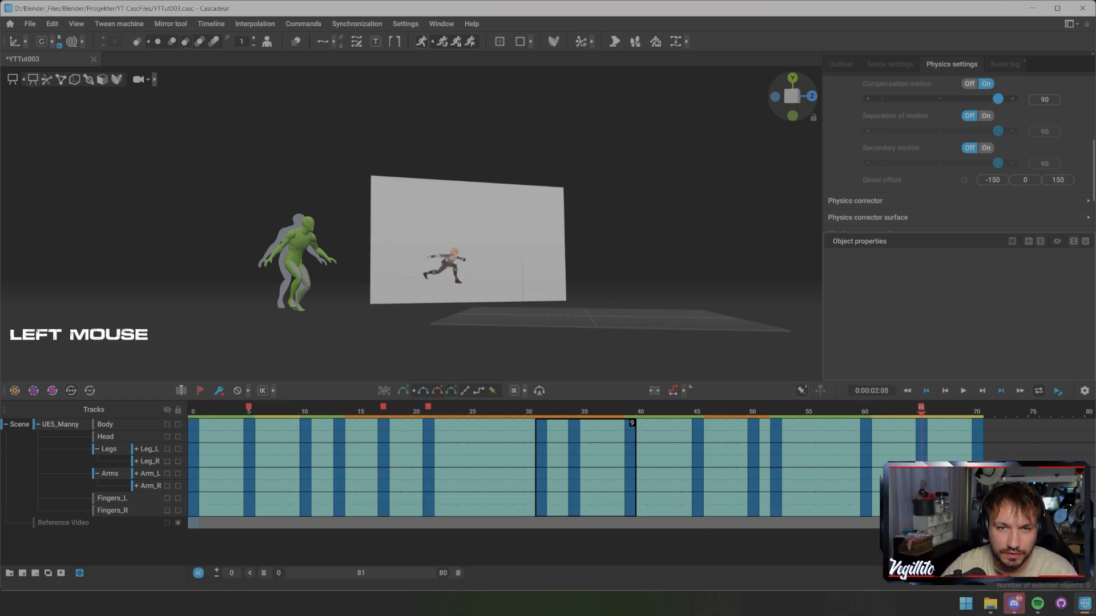
Try Separation of motion in the AutoPhysics settings, switch it back off, and replay the animation
scroll(959, 149, "up", 1)
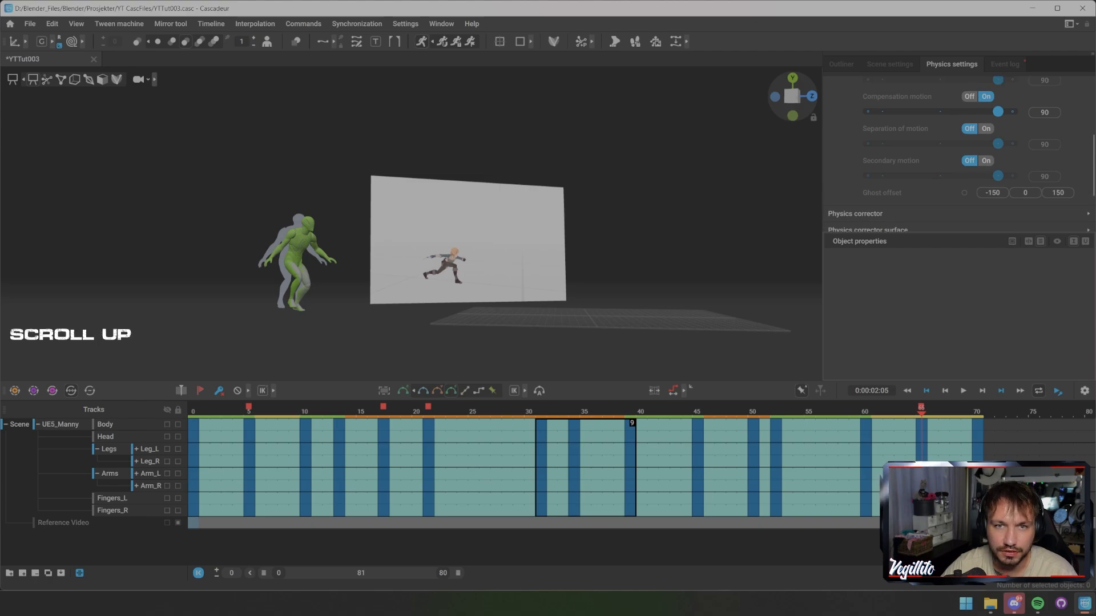
left_click(986, 129)
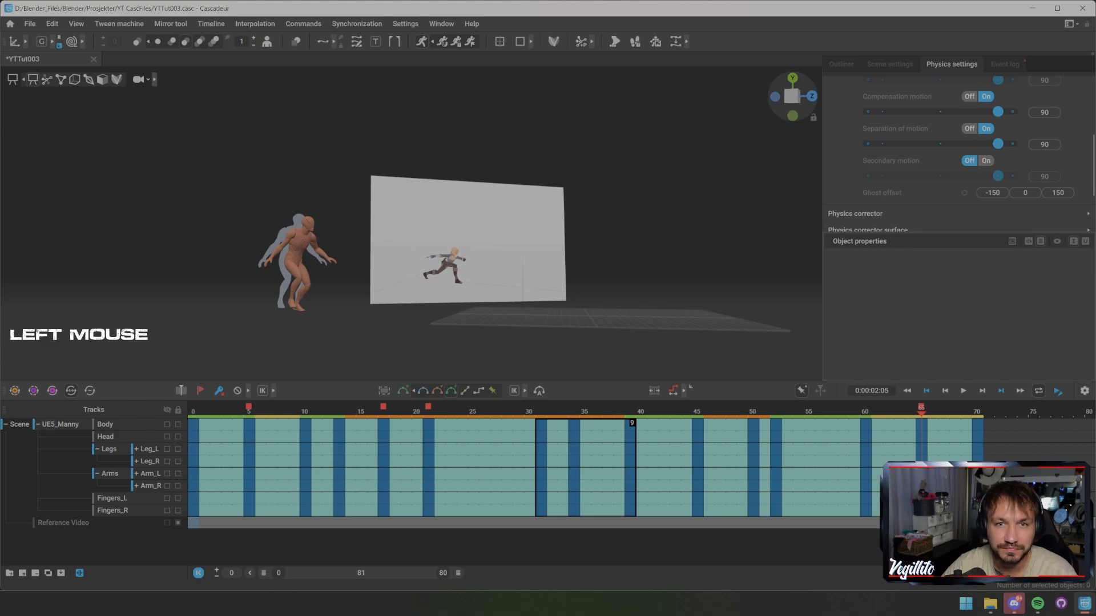
scroll(959, 143, "up", 1)
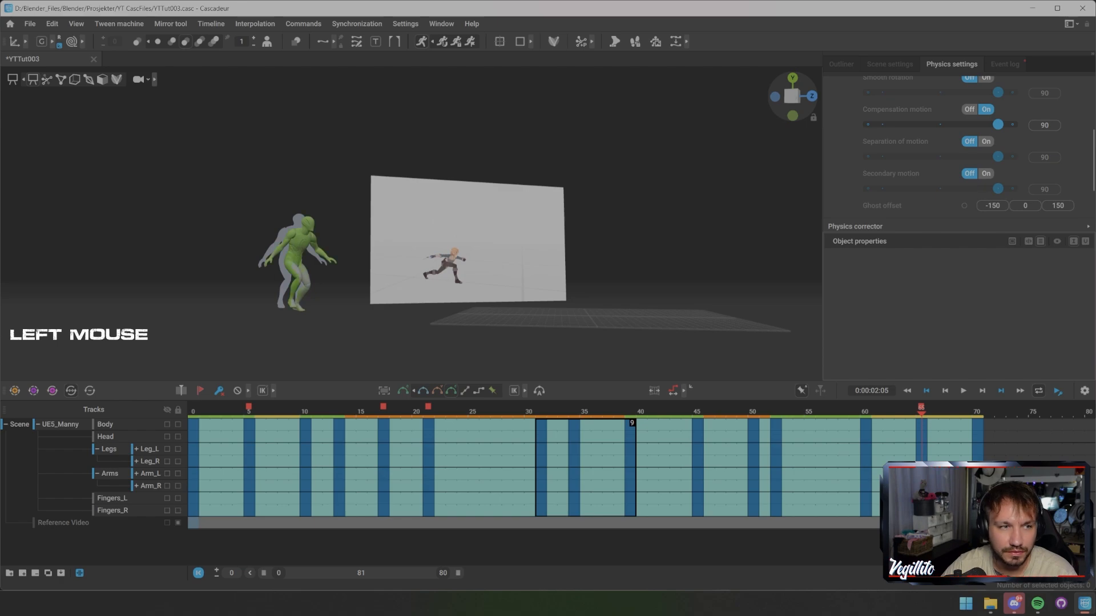
key("x")
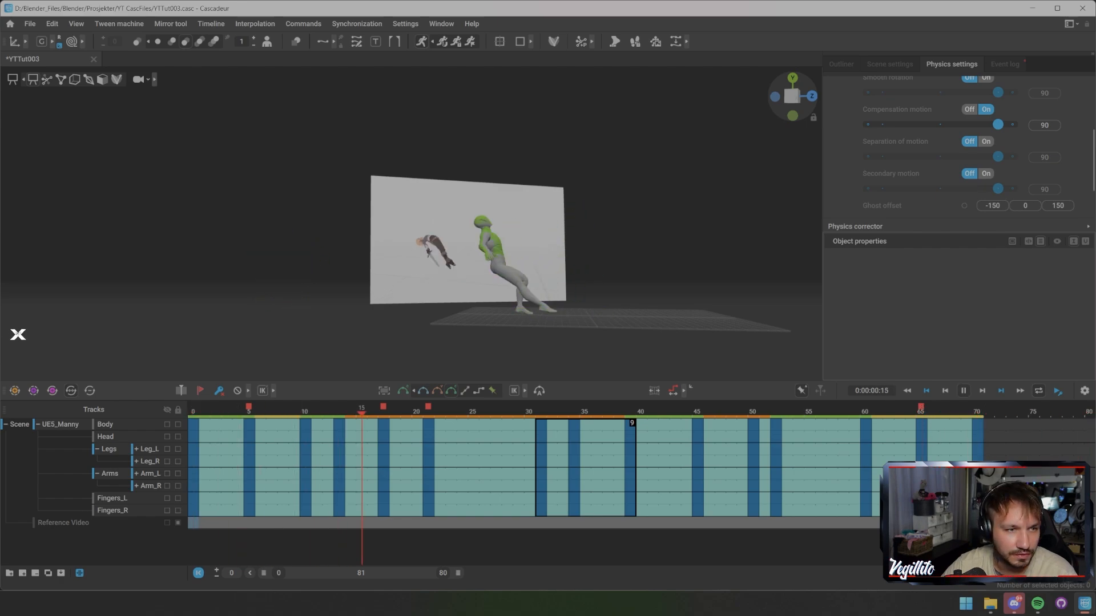
key("x")
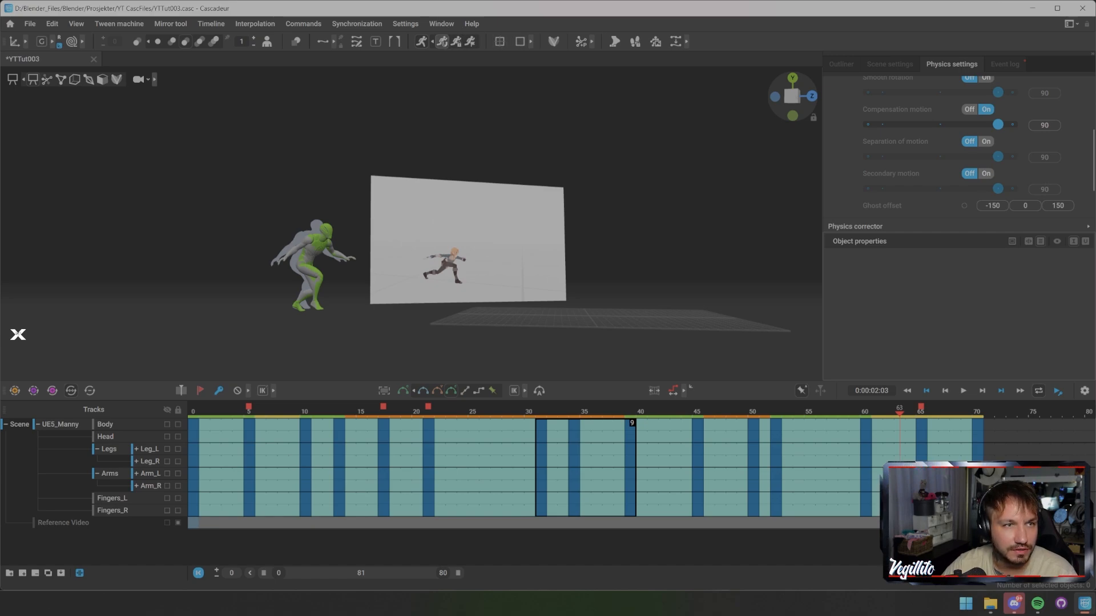
Apply the AutoPhysics result to the character and accept the warning
left_click(442, 41)
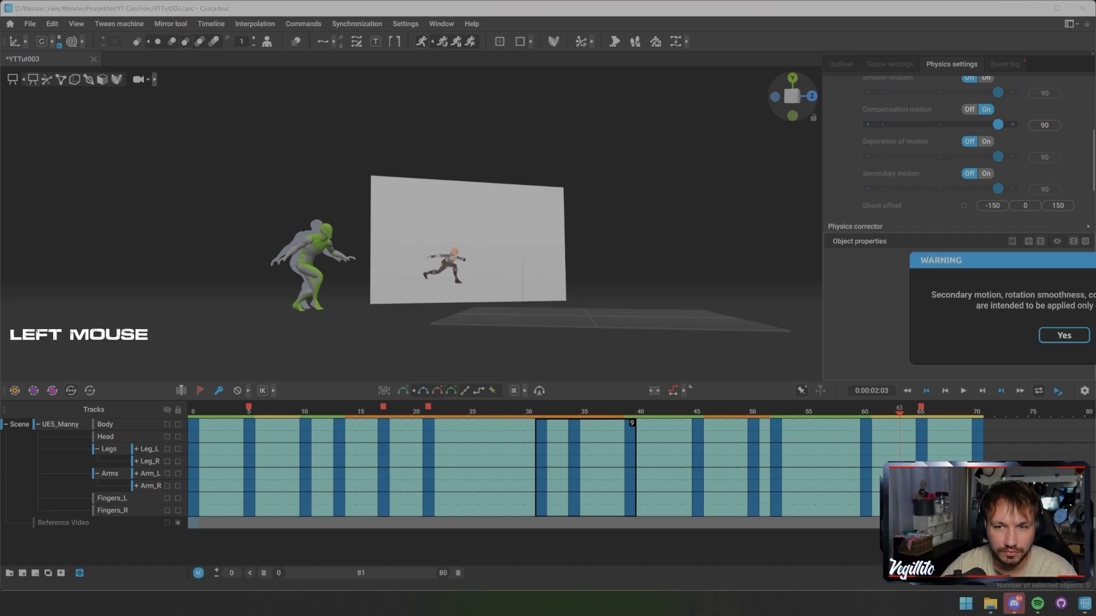
left_click(1063, 335)
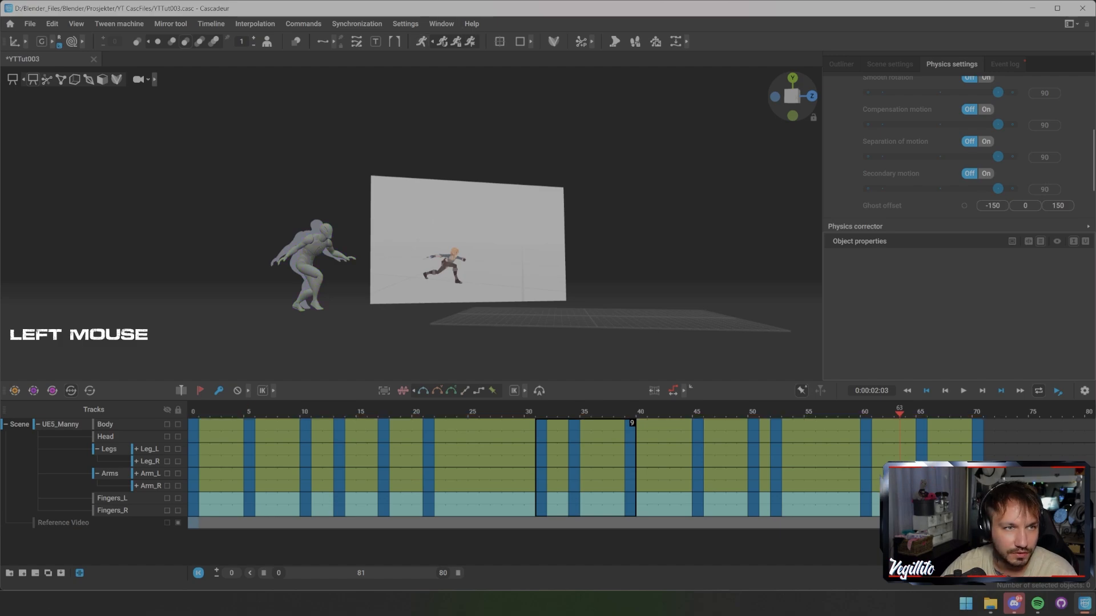
middle_click_drag(411, 228, 419, 215, "alt")
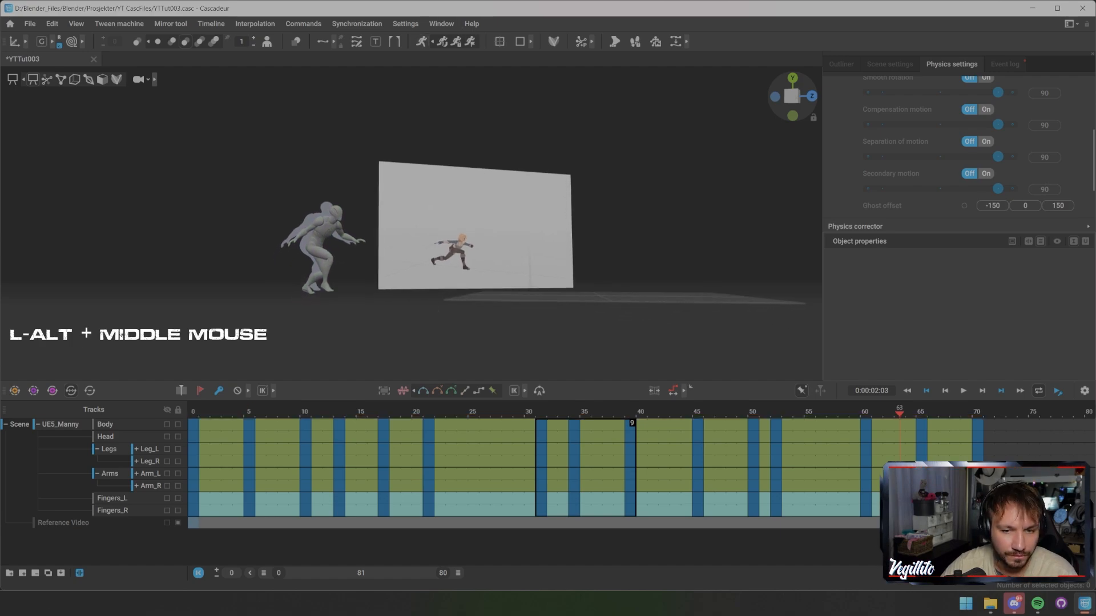
Select the entire timeline on all the character's tracks and run Animation unbaking on it
left_click_drag(978, 426, 193, 486)
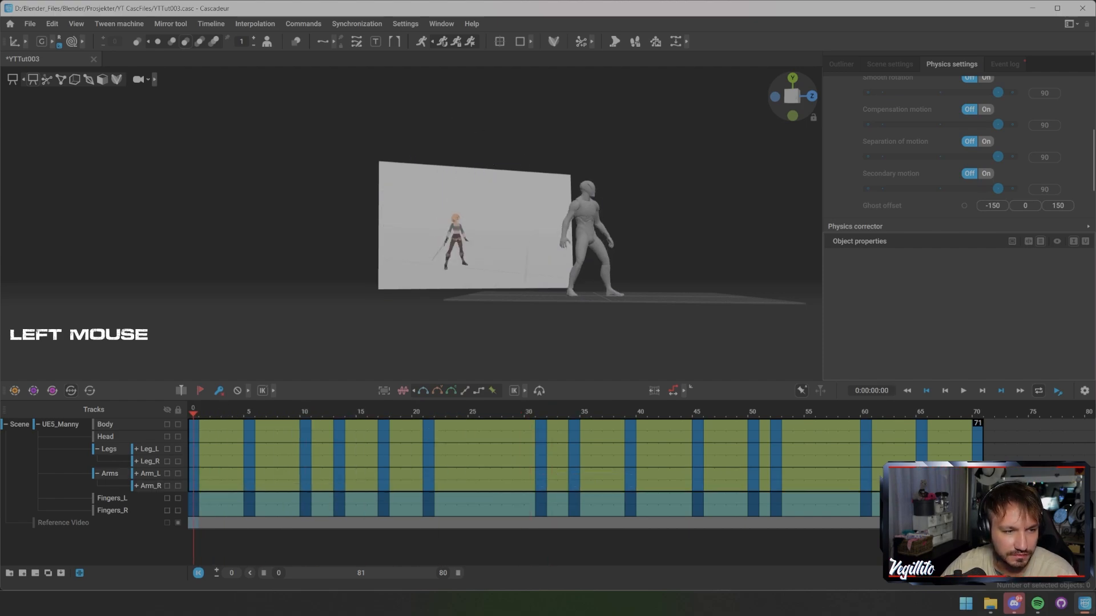
key("ctrl+a")
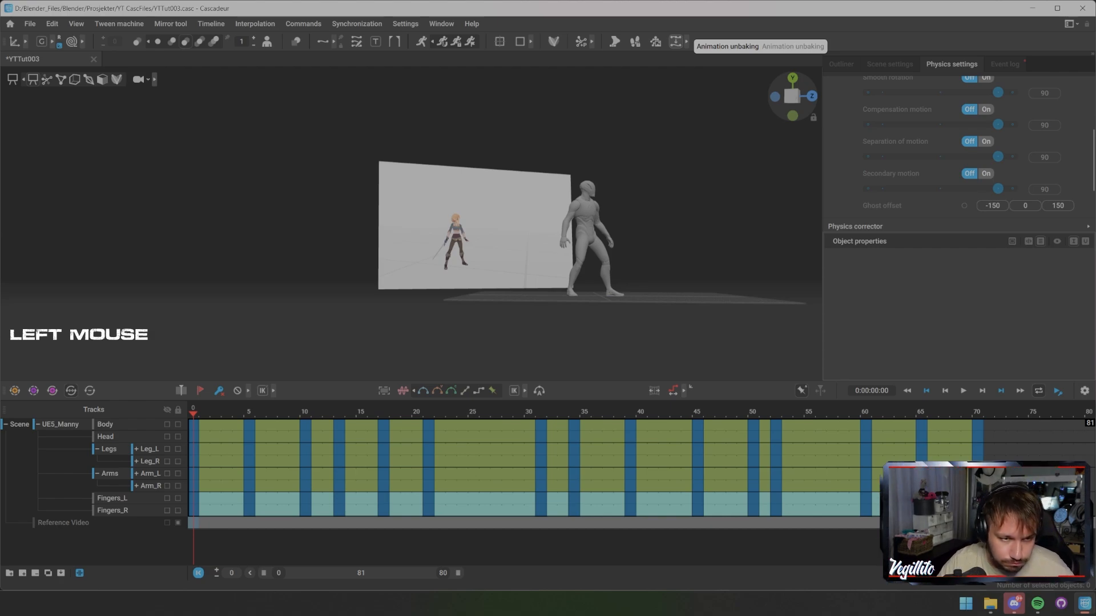
left_click(676, 41)
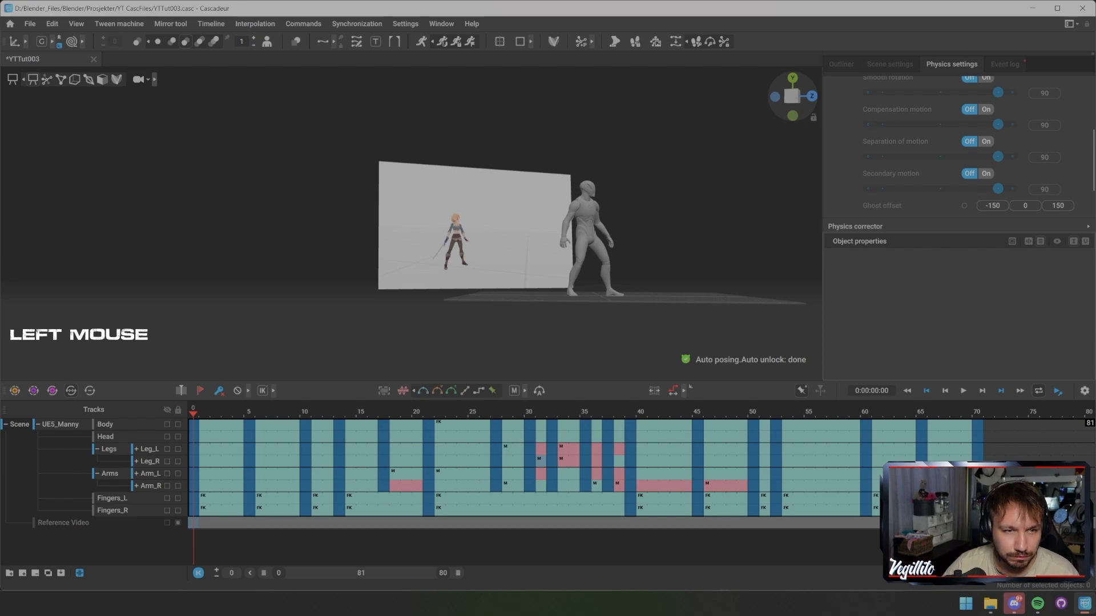
Replay the unbaked animation and compare the character with the reference video around frames 17 to 19
left_click_drag(193, 412, 216, 412)
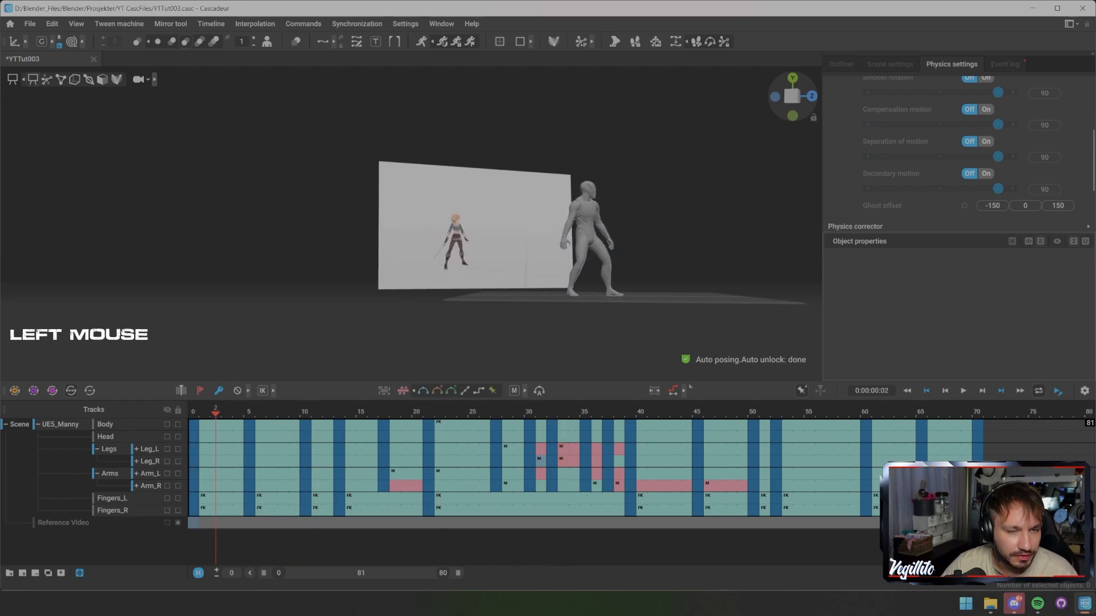
key("x")
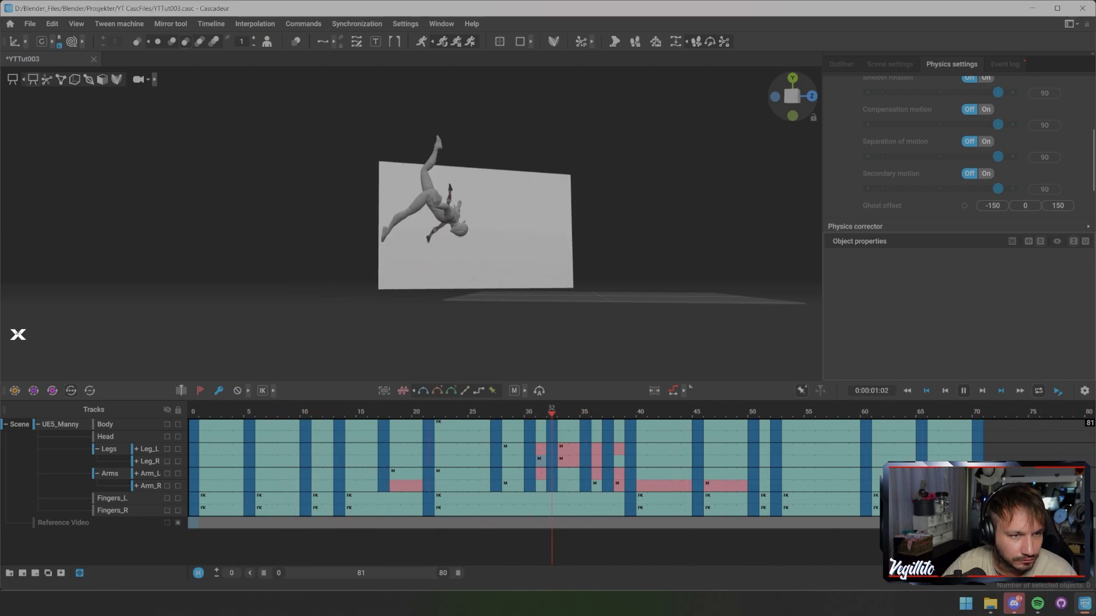
key("x")
left_click_drag(428, 411, 406, 411)
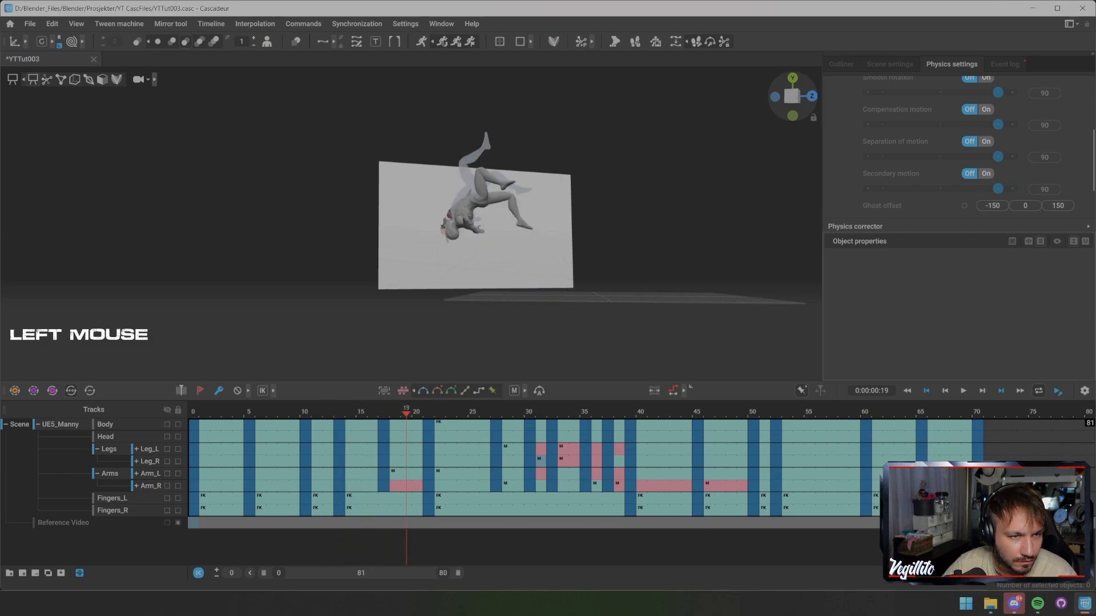
left_click_drag(474, 228, 422, 237, "alt")
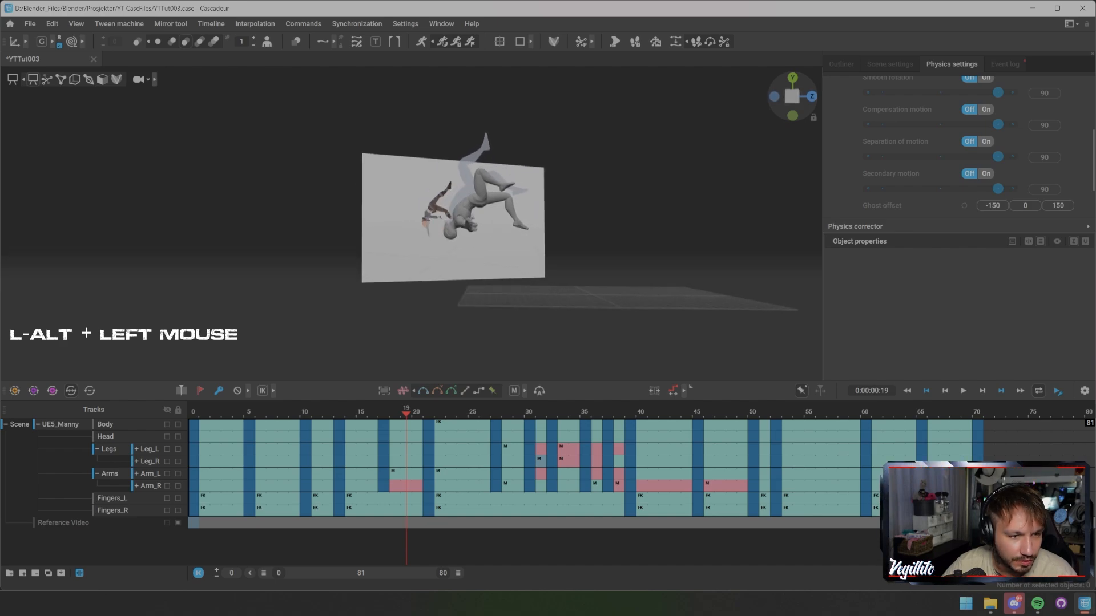
left_click_drag(406, 412, 383, 412)
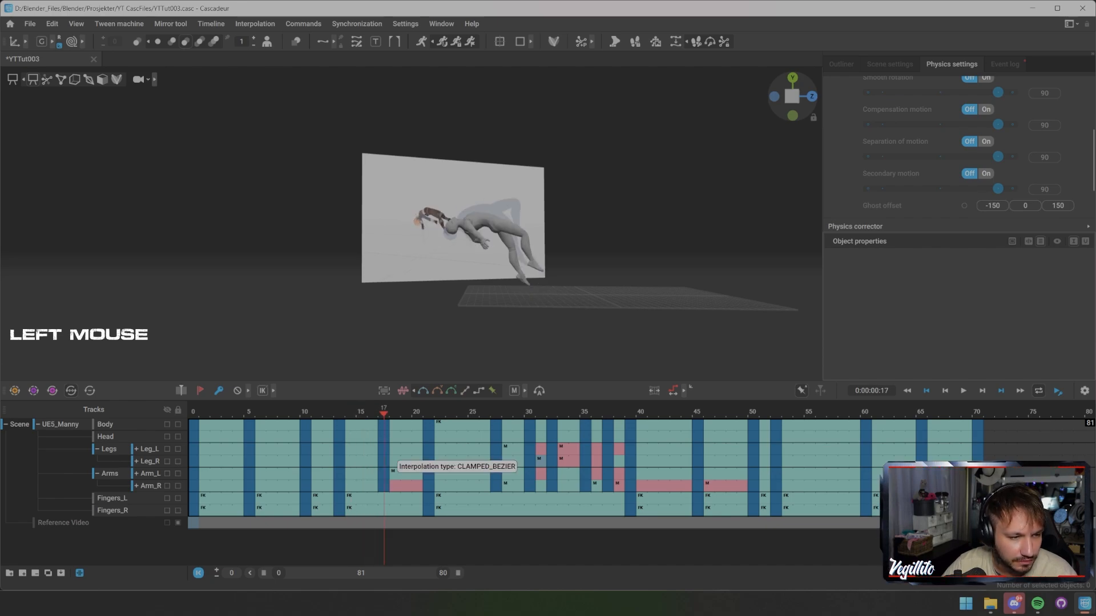
Set both leg tracks to FK from frame 18 to frame 34 and replay the animation
left_click_drag(390, 457, 574, 462)
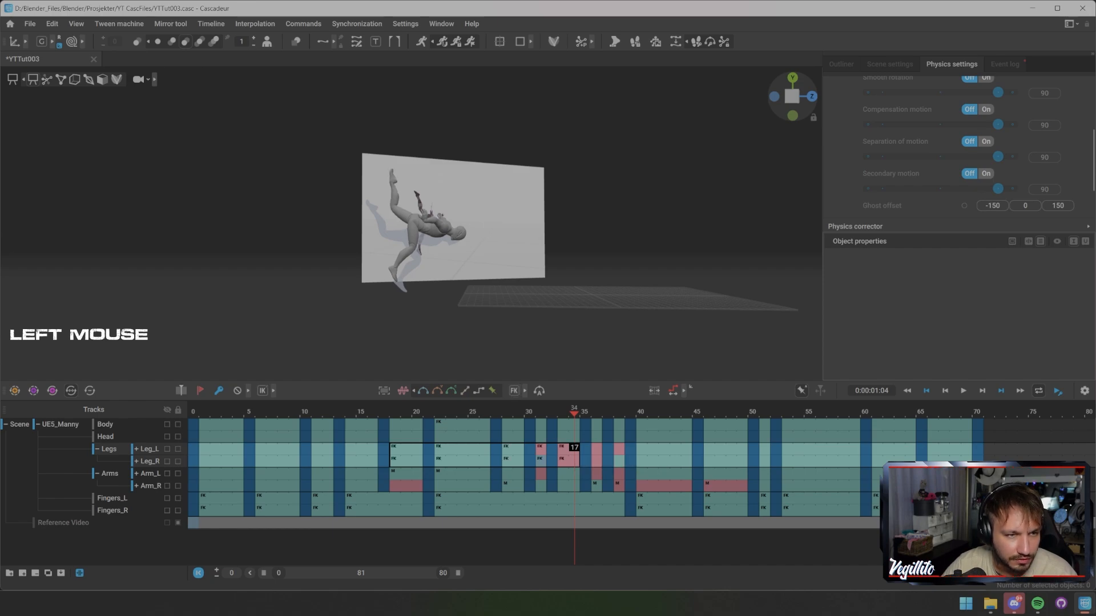
key("x")
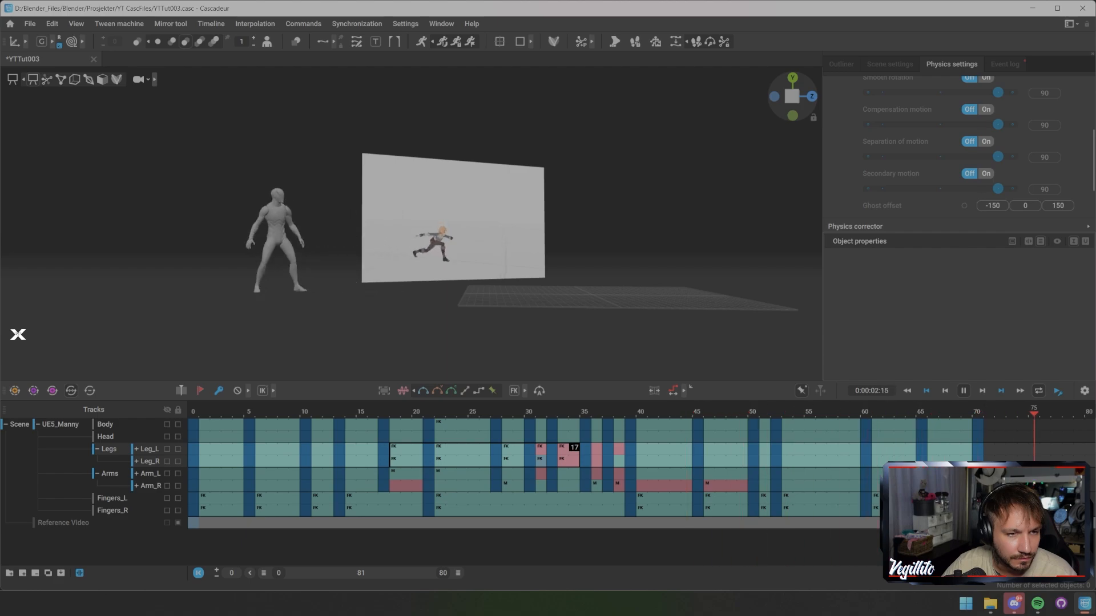
key("space")
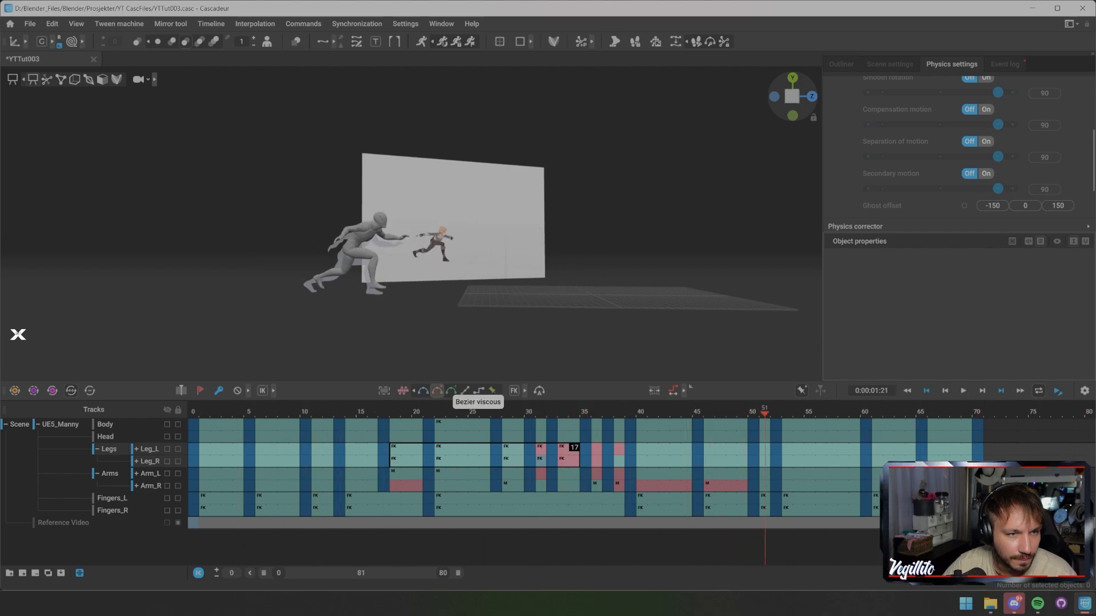
left_click(485, 412)
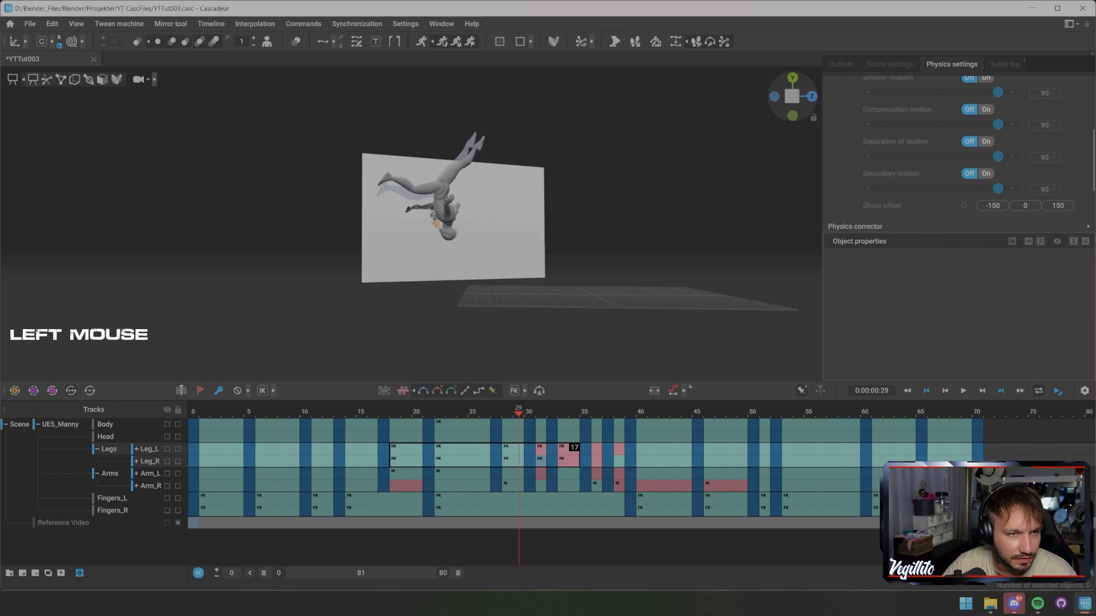
Shorten the animation by two frames at frame 24 on all character tracks, undoing the extra removal, and replay it
left_click_drag(542, 411, 461, 508)
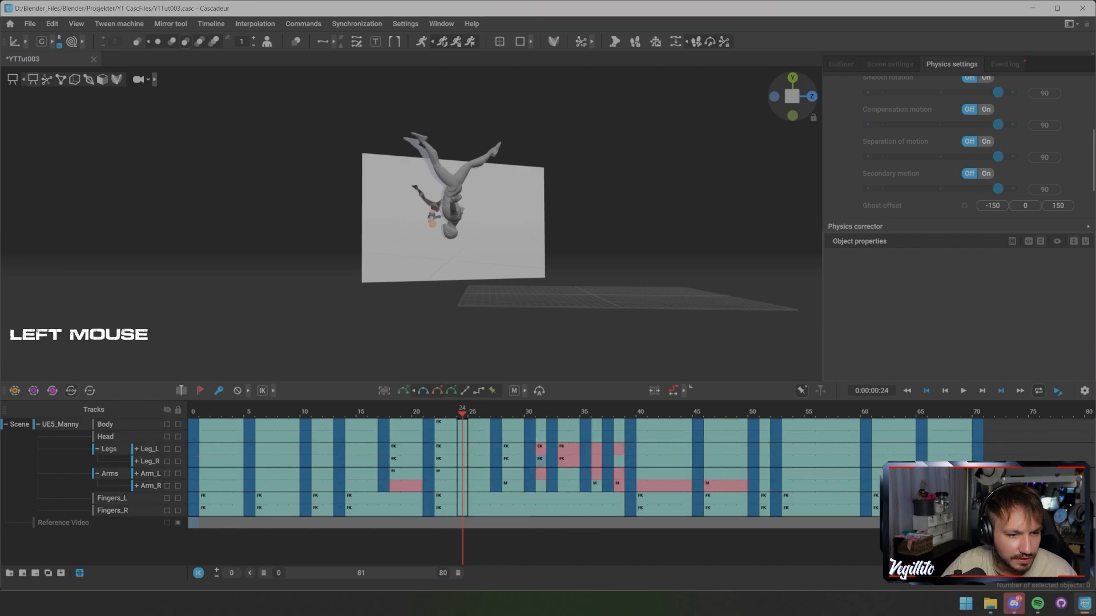
key("KP_Subtract")
key("KP_Subtract")
key("KP_Subtract")
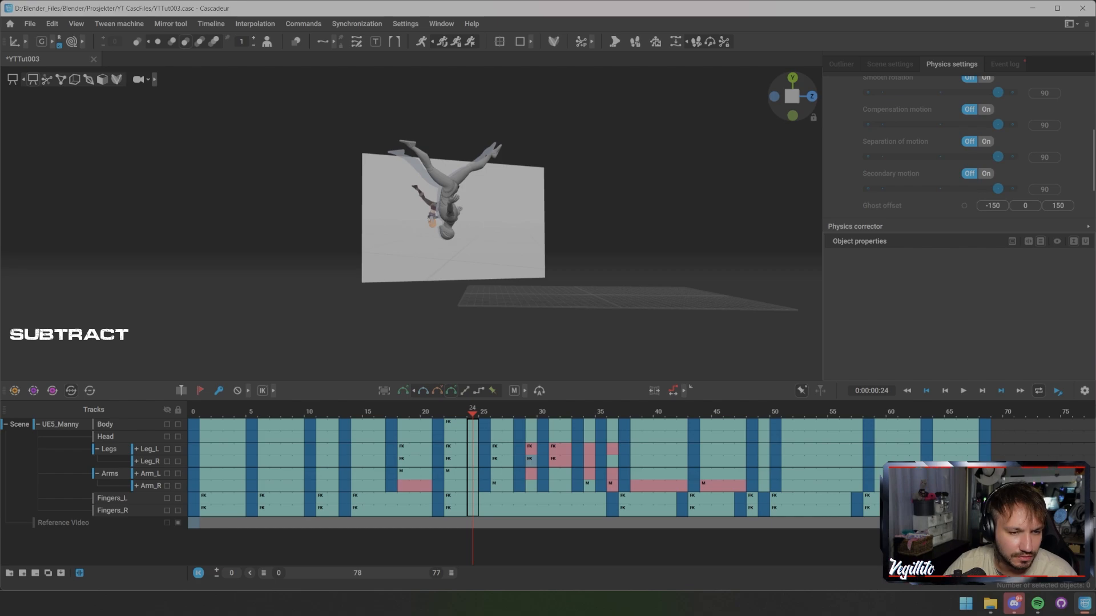
key("ctrl+z")
key("x")
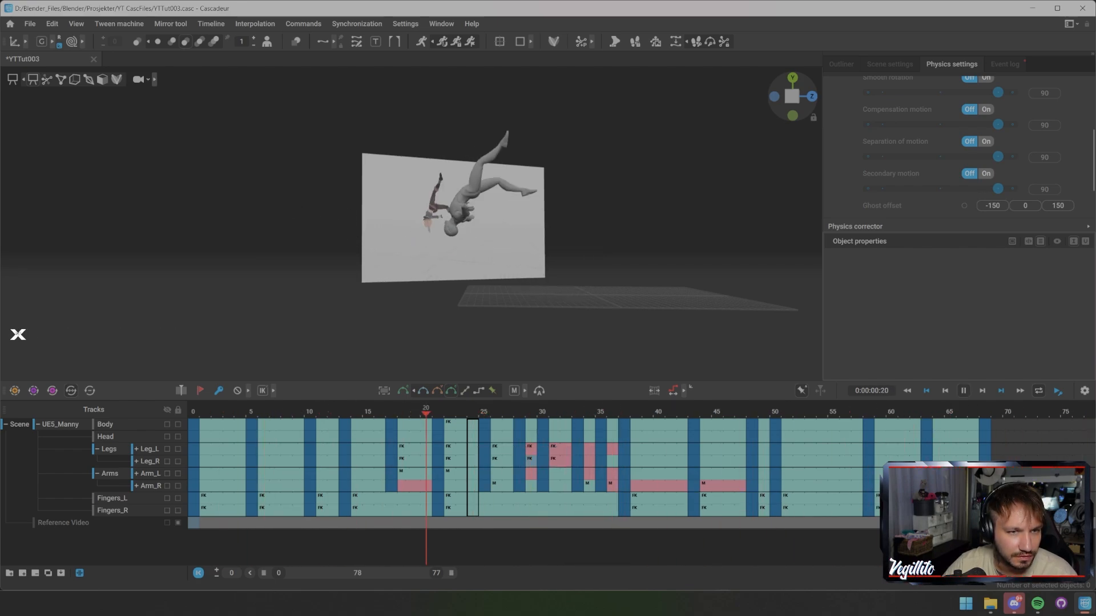
key("x")
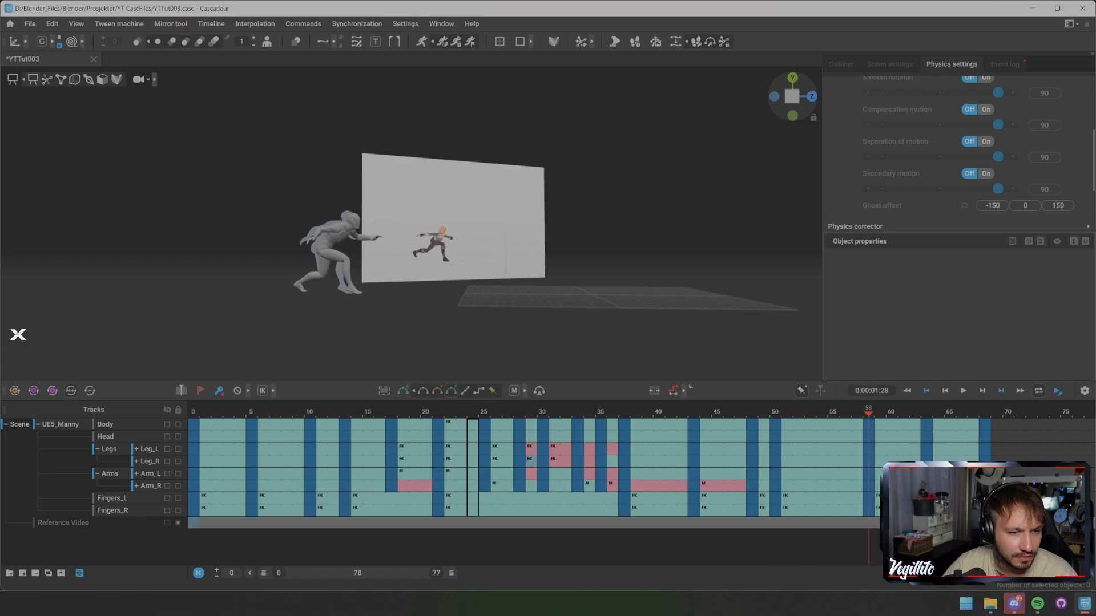
Remove one more frame at frame 23 on all character tracks and replay the animation from several angles
left_click(461, 478)
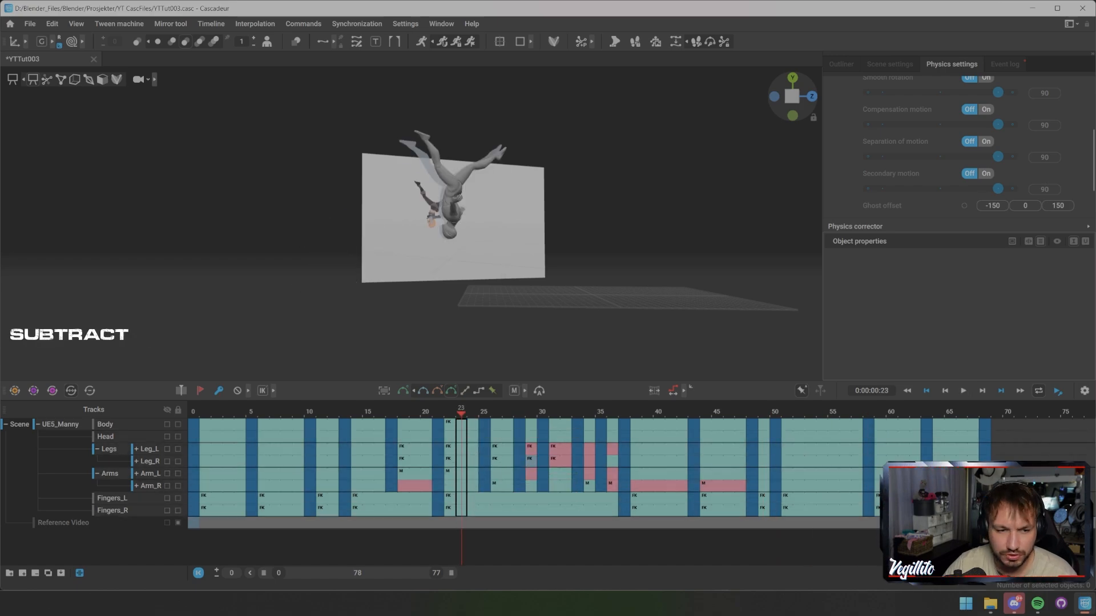
key("x")
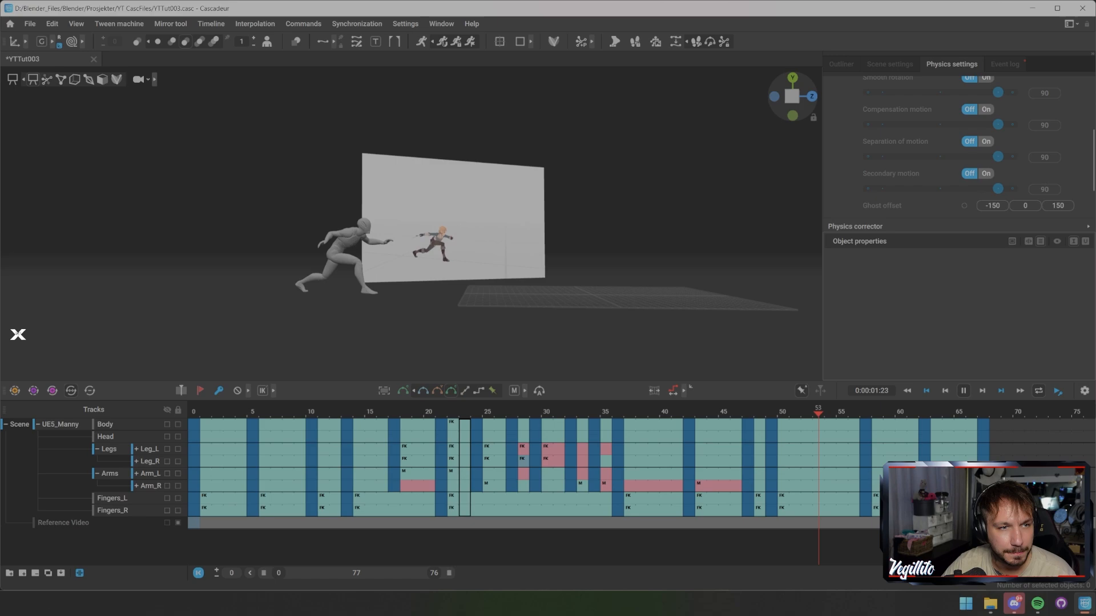
key("space")
left_click_drag(411, 229, 371, 234, "alt")
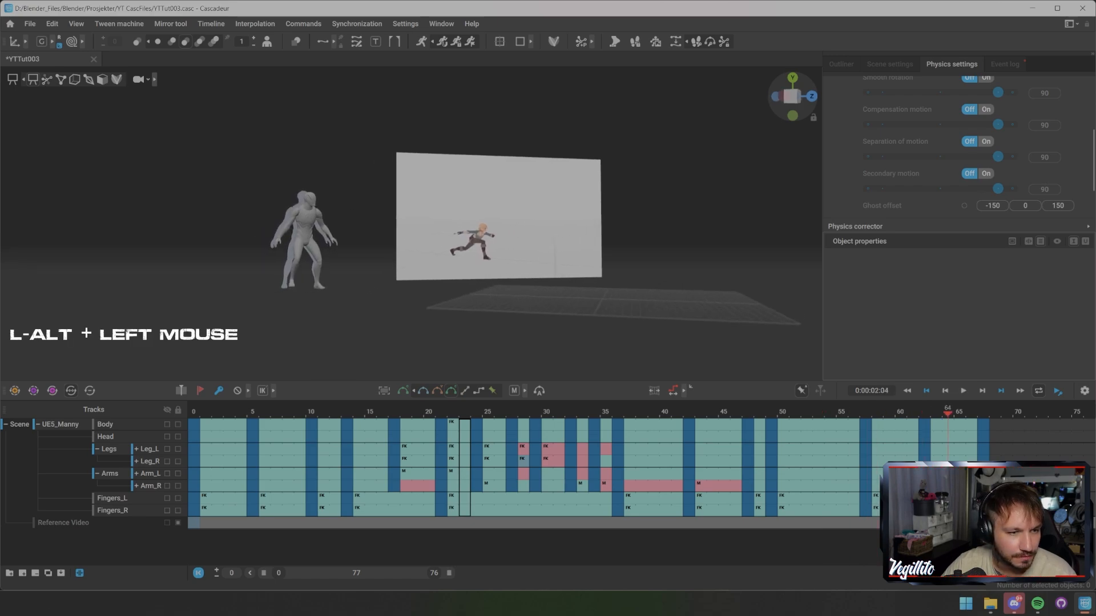
left_click(962, 391)
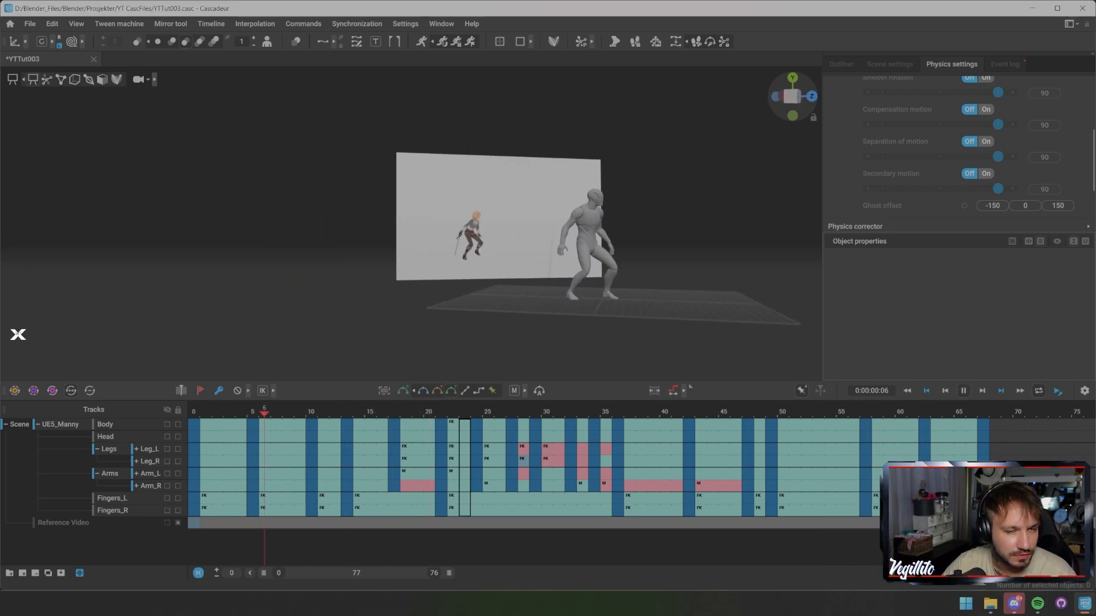
mouse_move(411, 228)
left_mouse_down("alt")
mouse_move(280, 245)
mouse_move(415, 231)
left_mouse_up("alt")
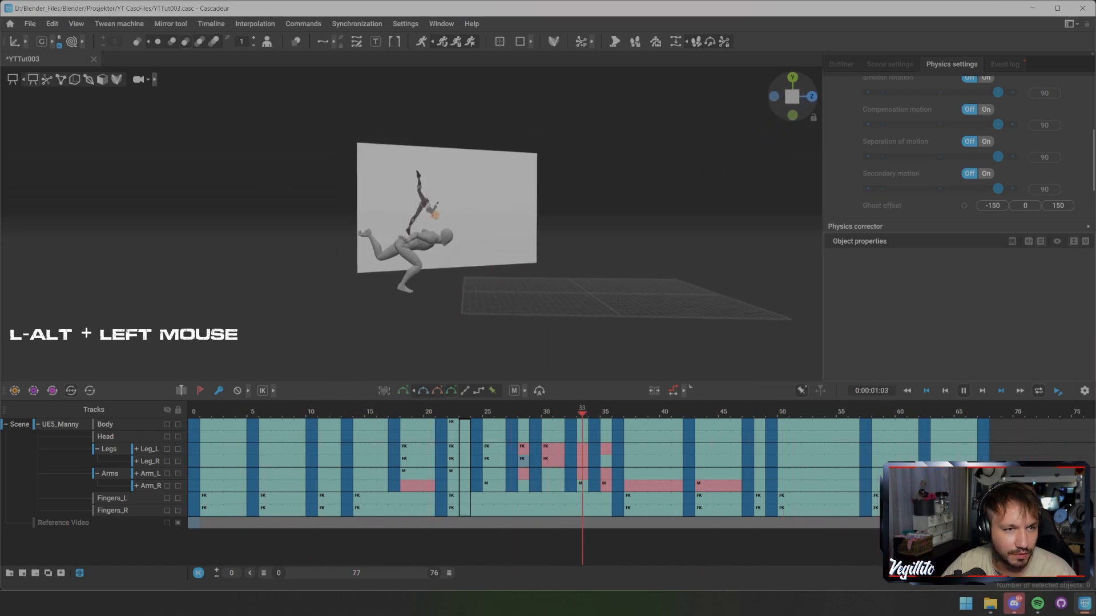
mouse_move(415, 231)
middle_mouse_down("alt")
mouse_move(407, 245)
mouse_move(410, 221)
middle_mouse_up("alt")
scroll(414, 222, "up", 3)
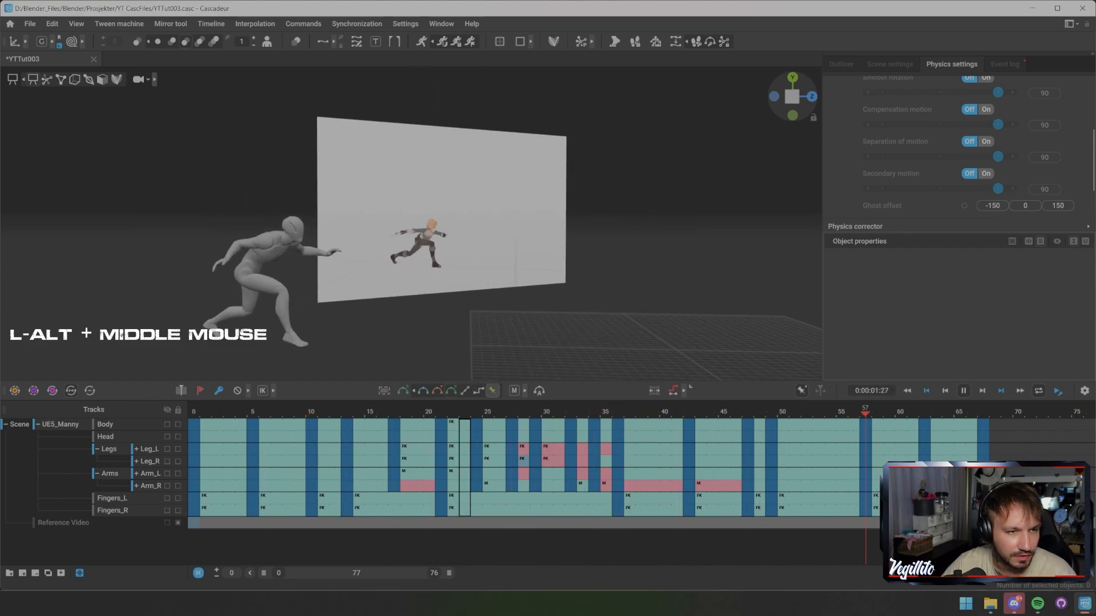
Copy the final keyframe from frame 67 to frame 71 on all character tracks and fill frames 68 to 70 with Bezier interpolation
left_click_drag(594, 412, 971, 411)
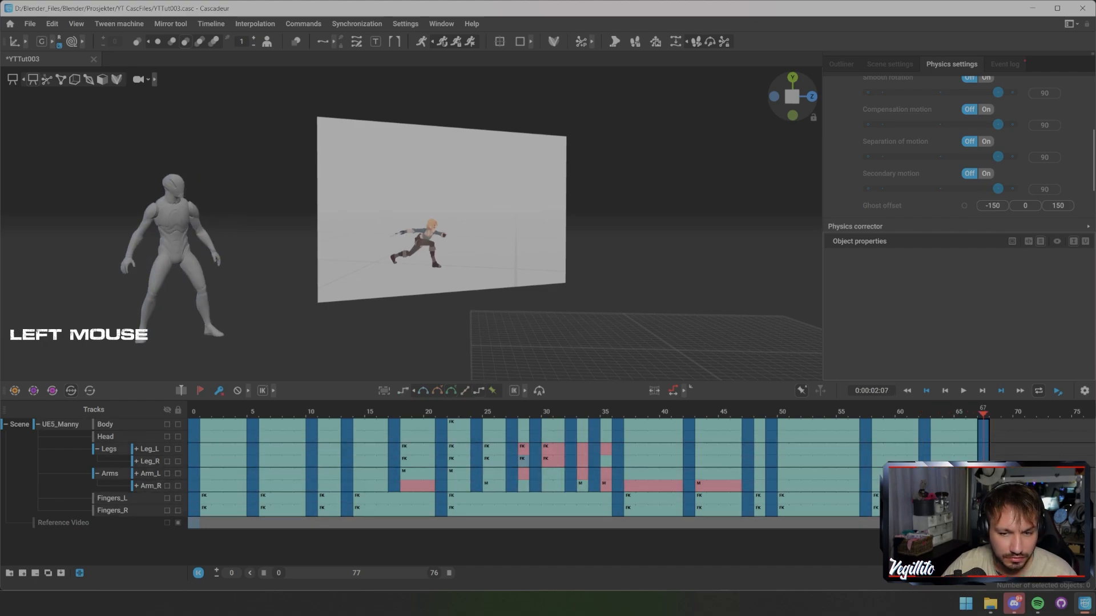
middle_click_drag(983, 439, 994, 439, "shift")
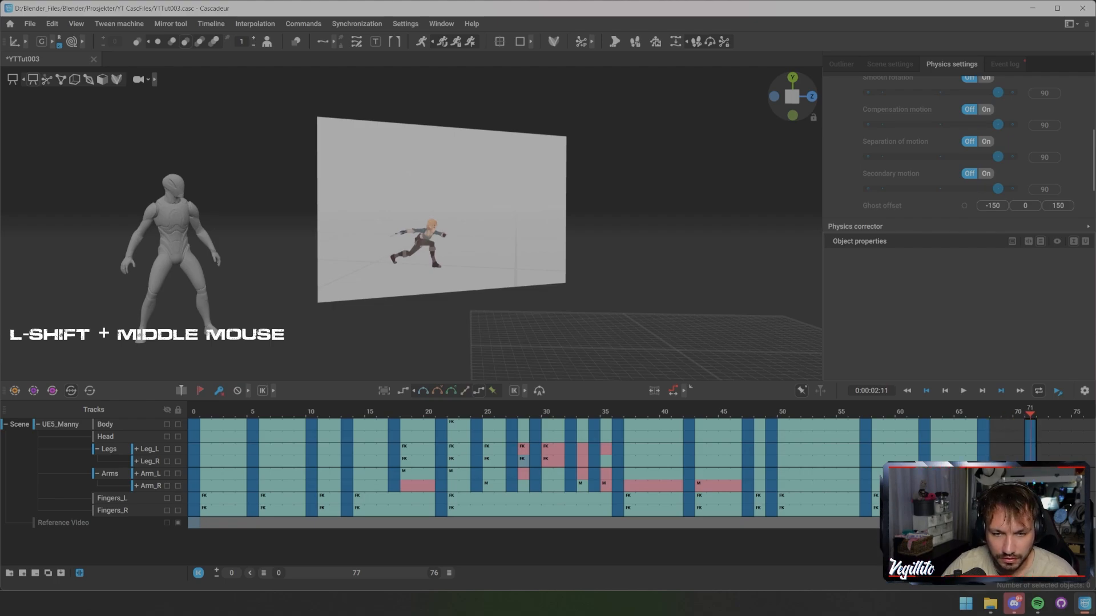
left_click_drag(994, 426, 1018, 510)
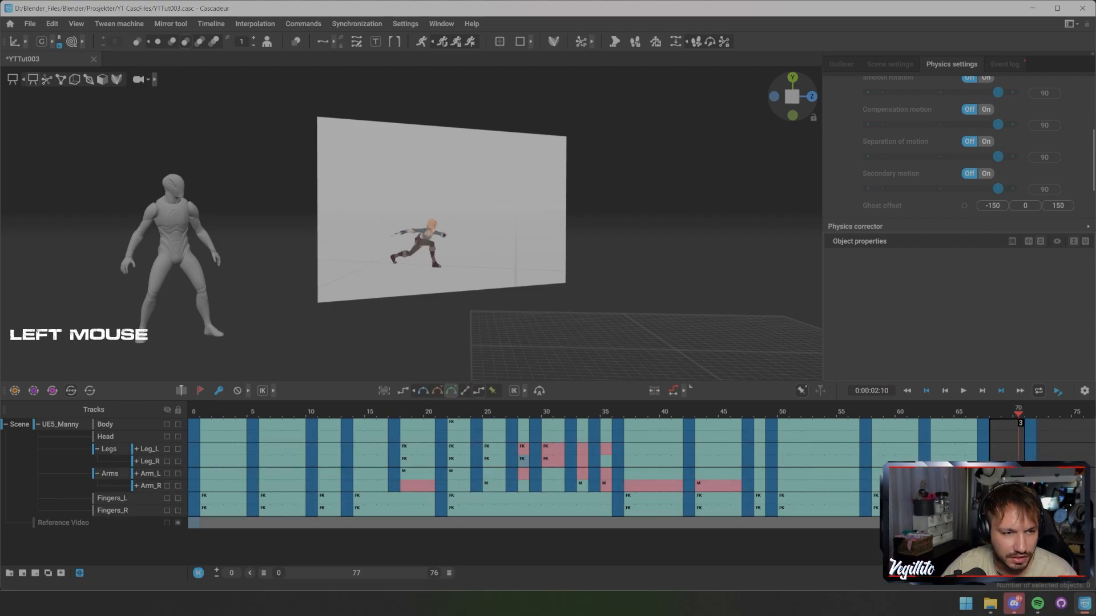
Frame the character up close at frame 67 and display its point controllers
left_click_drag(410, 228, 366, 229, "alt")
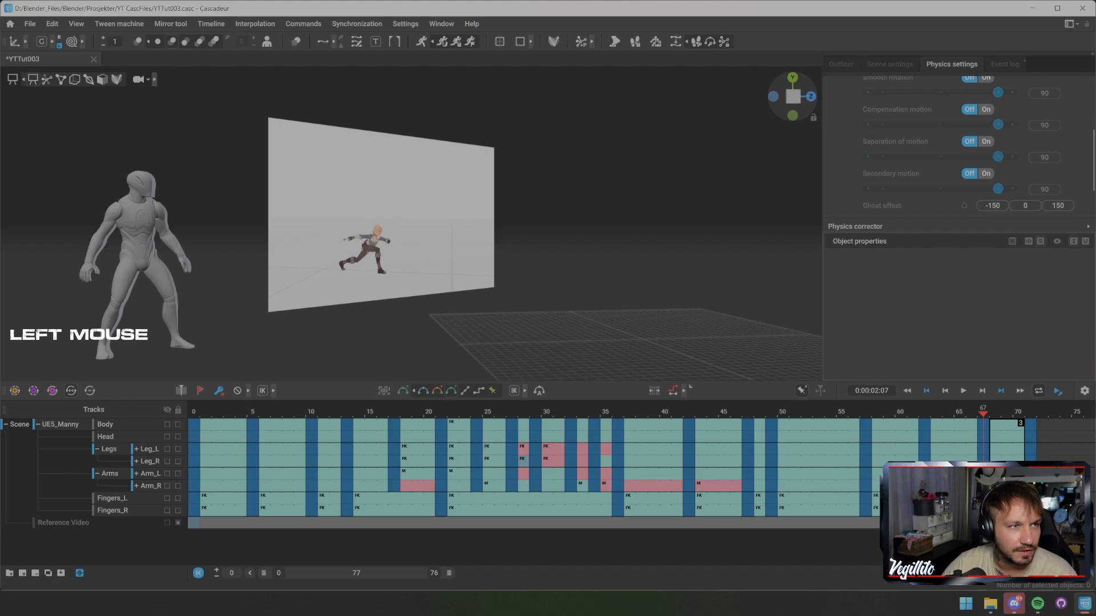
middle_click_drag(366, 228, 474, 205, "alt")
mouse_move(474, 205)
left_mouse_down("alt")
mouse_move(456, 213)
mouse_move(468, 209)
left_mouse_up("alt")
middle_click_drag(468, 209, 554, 229, "alt")
scroll(553, 229, "up", 1)
left_click_drag(554, 229, 542, 222, "alt")
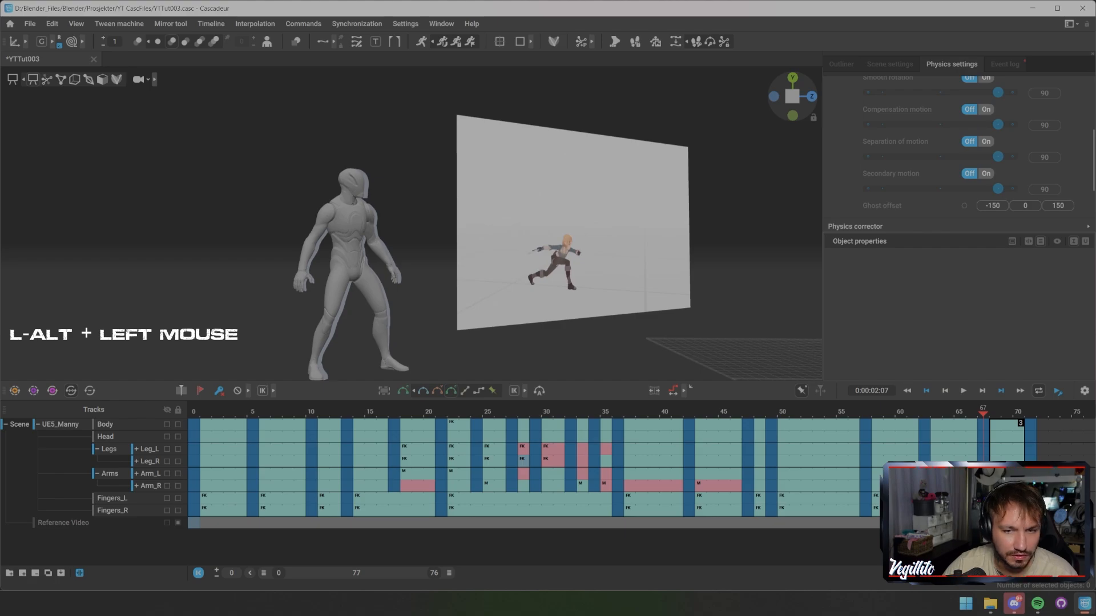
mouse_move(982, 411)
left_mouse_down()
mouse_move(925, 411)
mouse_move(983, 411)
left_mouse_up()
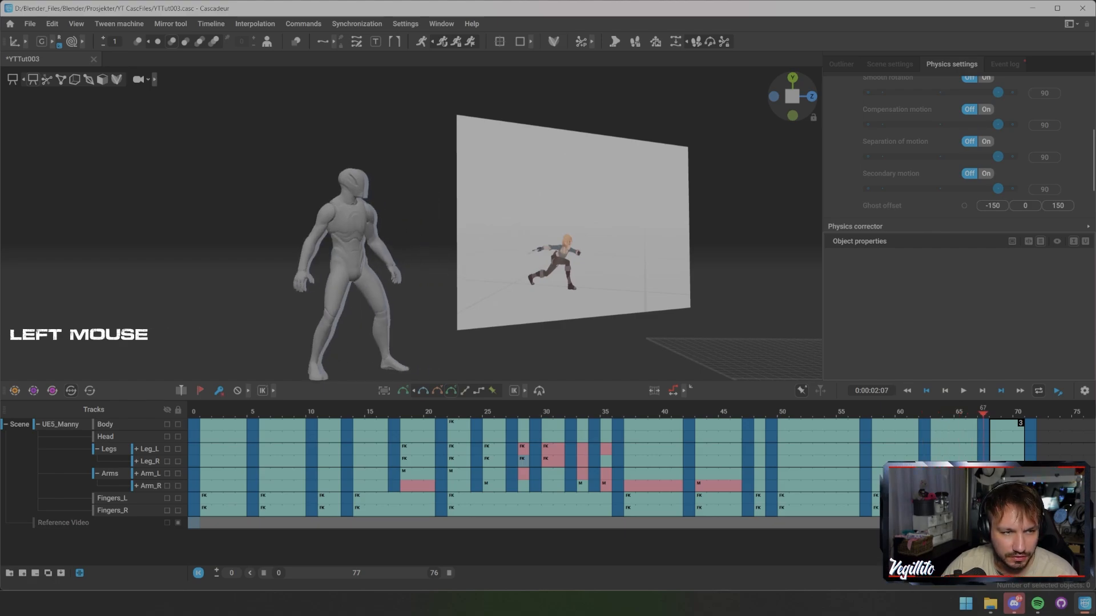
key("s")
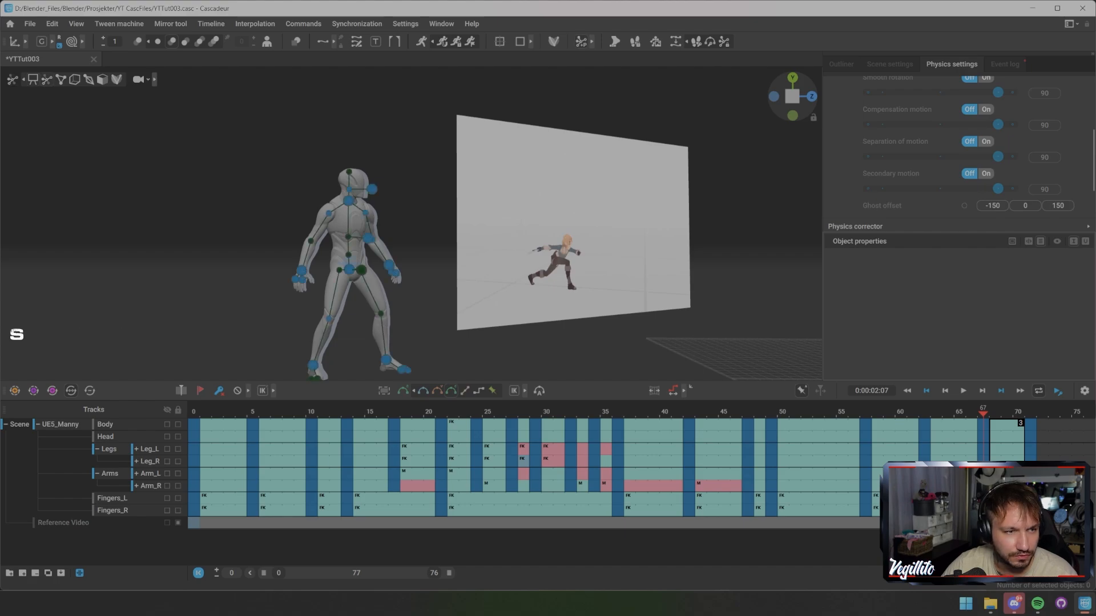
Lower the character's pelvis, neck and both hands together slightly at frame 67 into a deeper crouch
left_click_drag(554, 228, 543, 222, "alt")
middle_click_drag(542, 223, 539, 204, "alt")
left_click(349, 236)
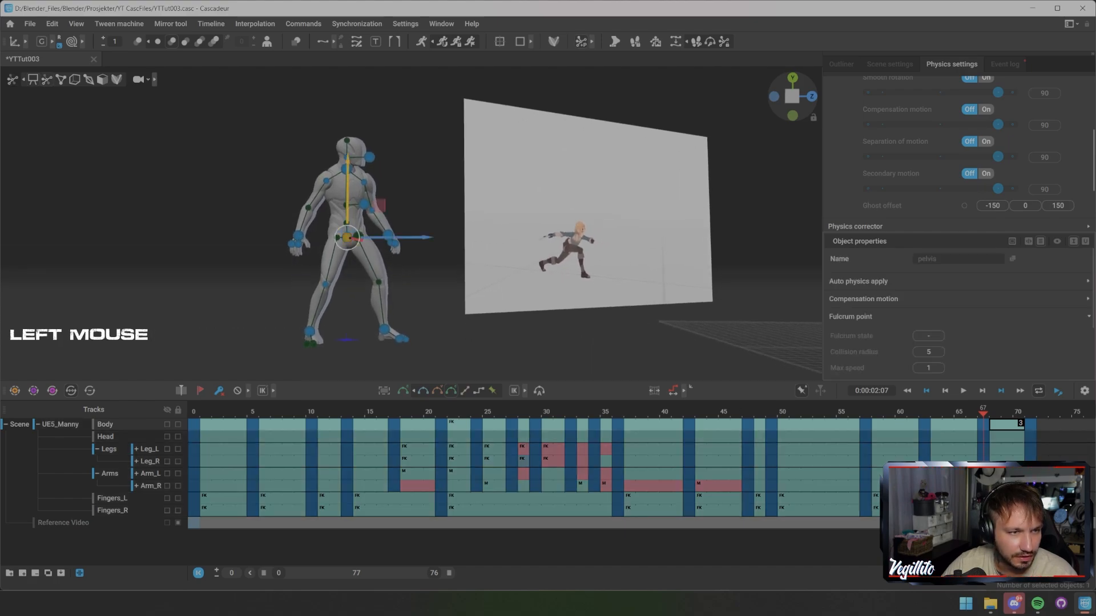
left_click(298, 235, "shift")
left_click(388, 235, "shift")
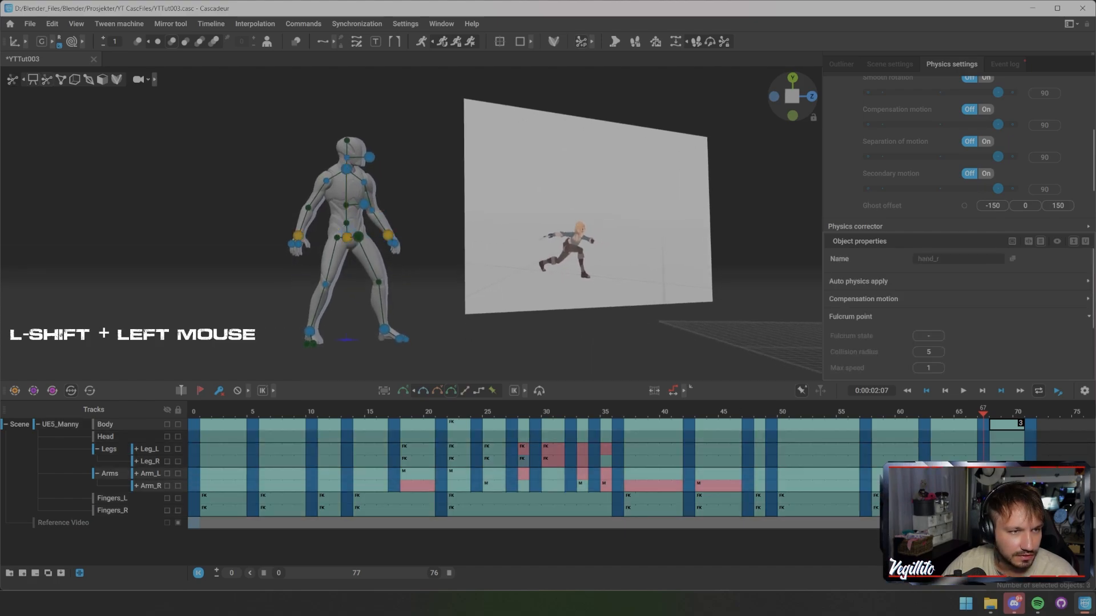
left_click_drag(379, 205, 384, 214)
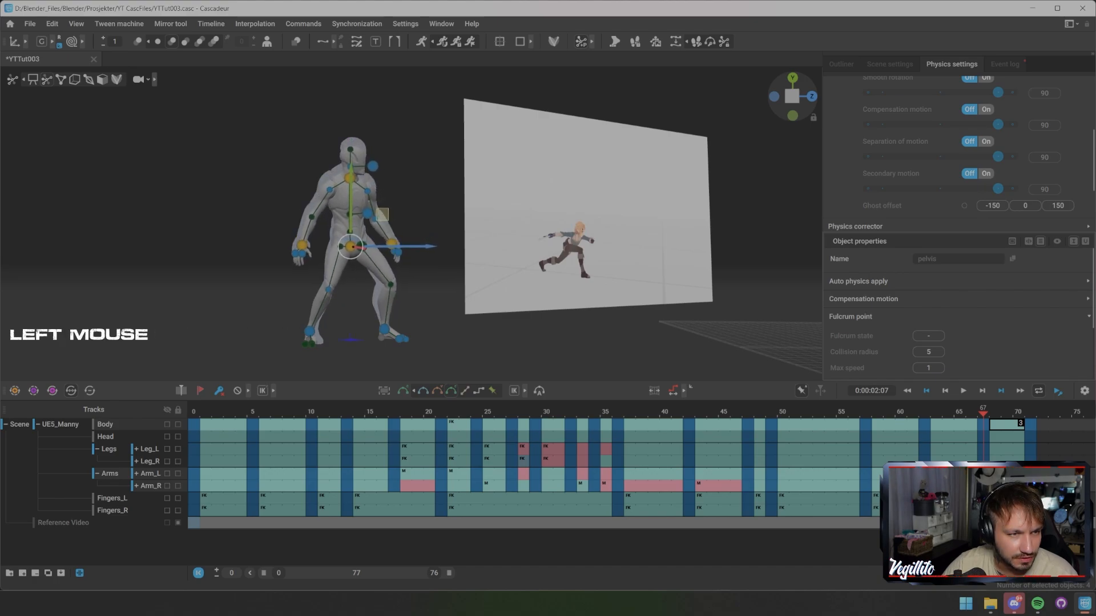
left_click(423, 212)
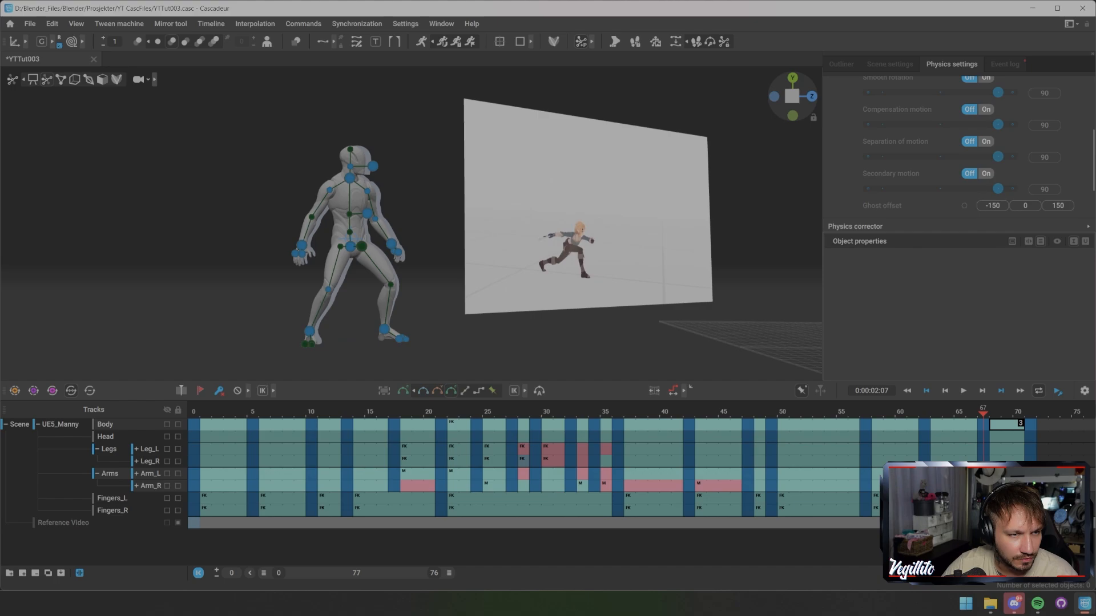
Rotate the pelvis, neck and hands together so the torso leans forward at frame 67, and fine-tune the neck position
key("ctrl+z")
key("e")
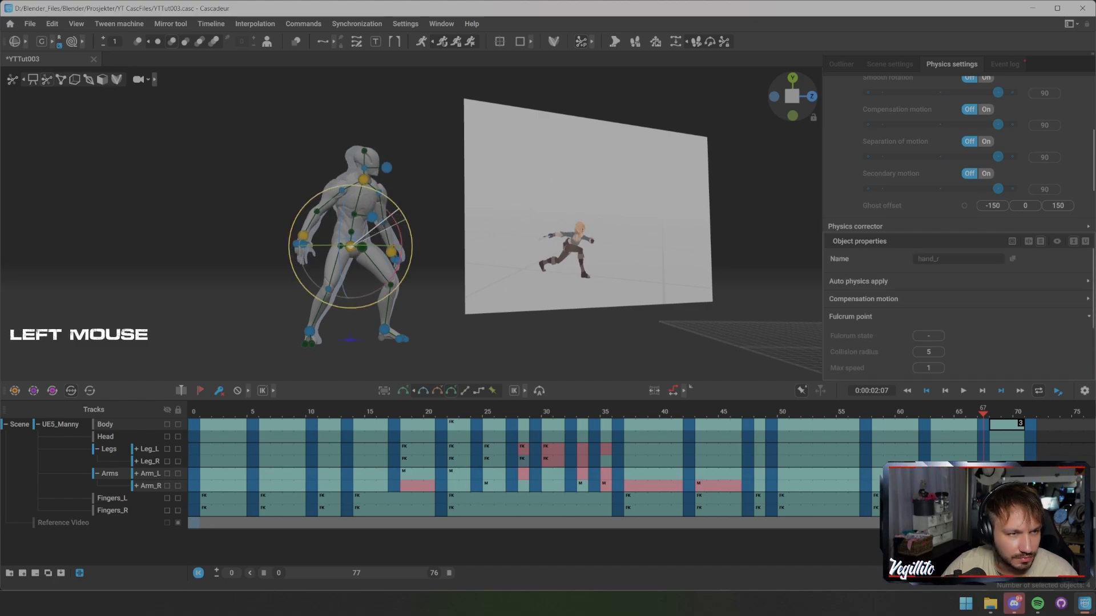
left_click(434, 228)
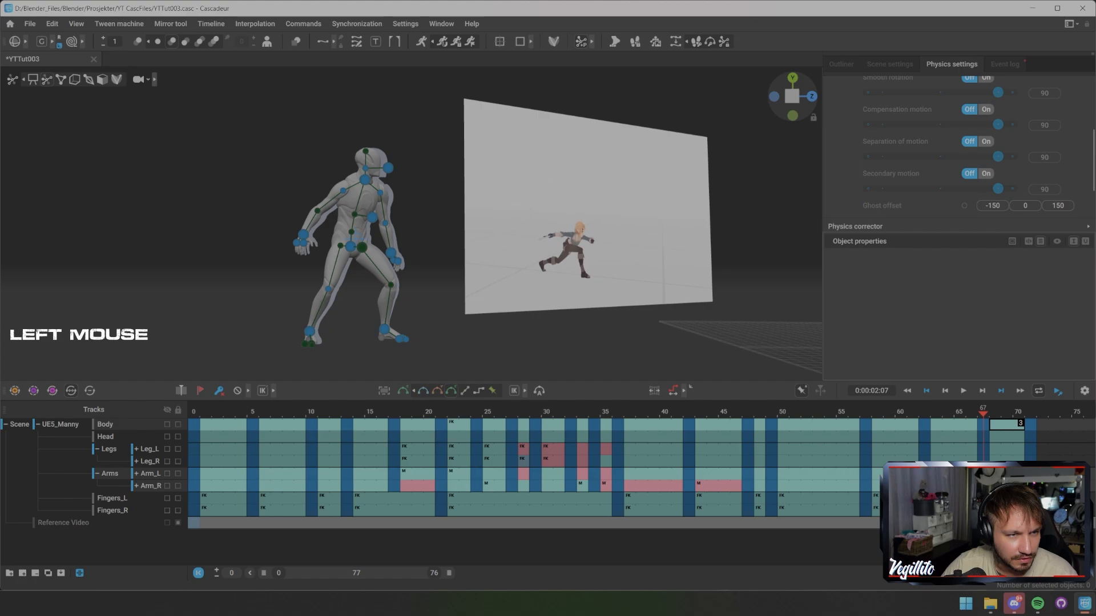
left_click(365, 179)
left_click_drag(364, 180, 365, 184)
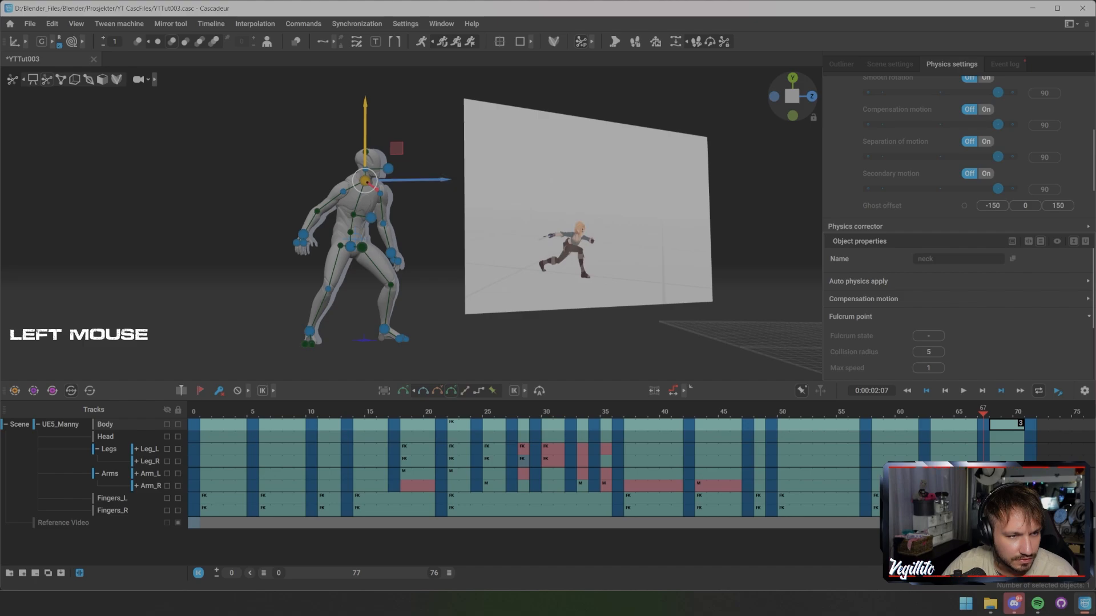
Pin the right foot's toe points and adjust the right heel position slightly at frame 67
left_click_drag(365, 184, 342, 186, "alt")
left_click(312, 355)
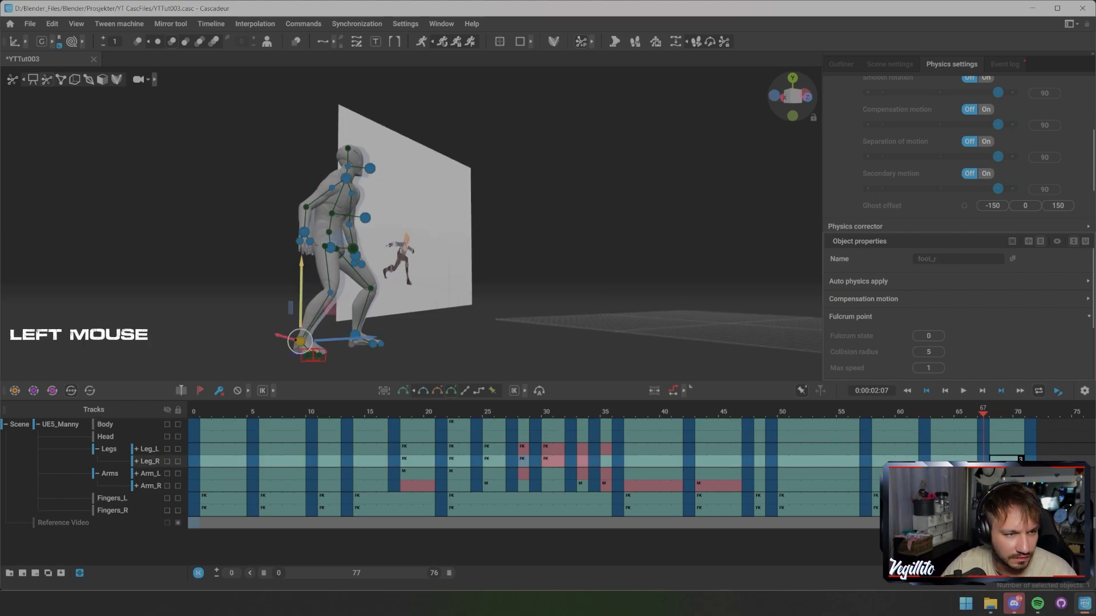
left_click(269, 274)
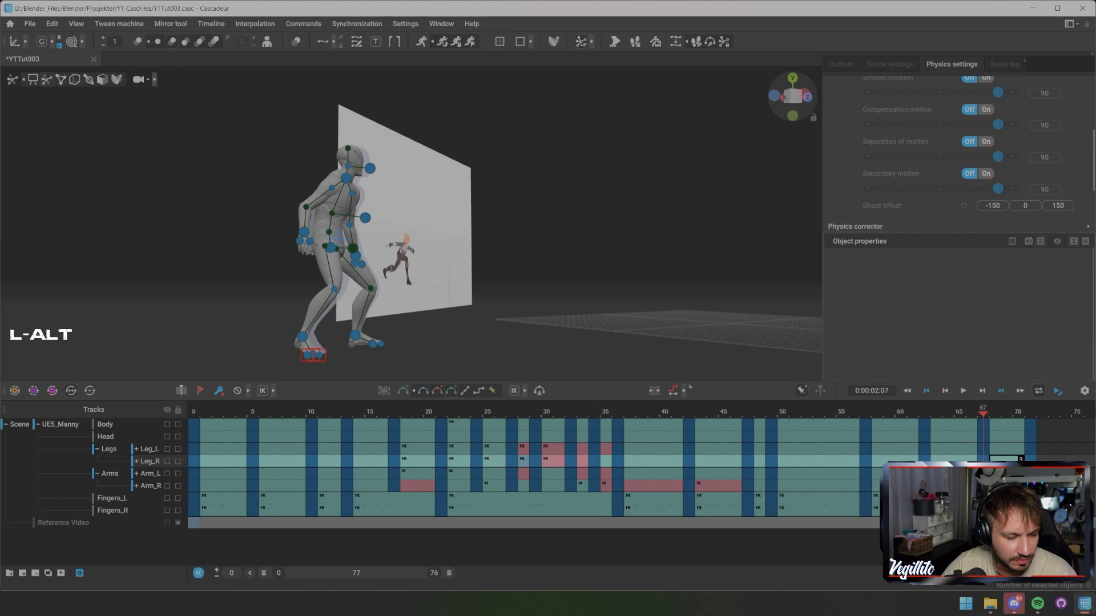
Shift the neck sideways, then move the left hand closer to the body and rotate it at frame 67
left_click_drag(268, 274, 212, 275, "alt")
middle_click_drag(213, 275, 209, 286, "alt")
left_click_drag(209, 285, 84, 268, "alt")
left_click(463, 195)
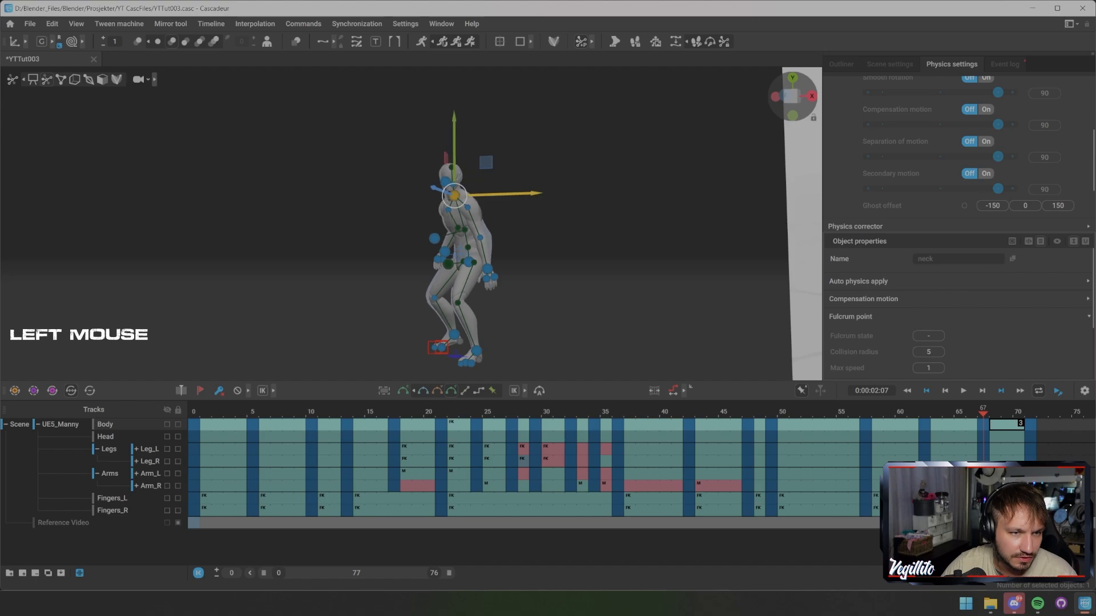
left_click(487, 268)
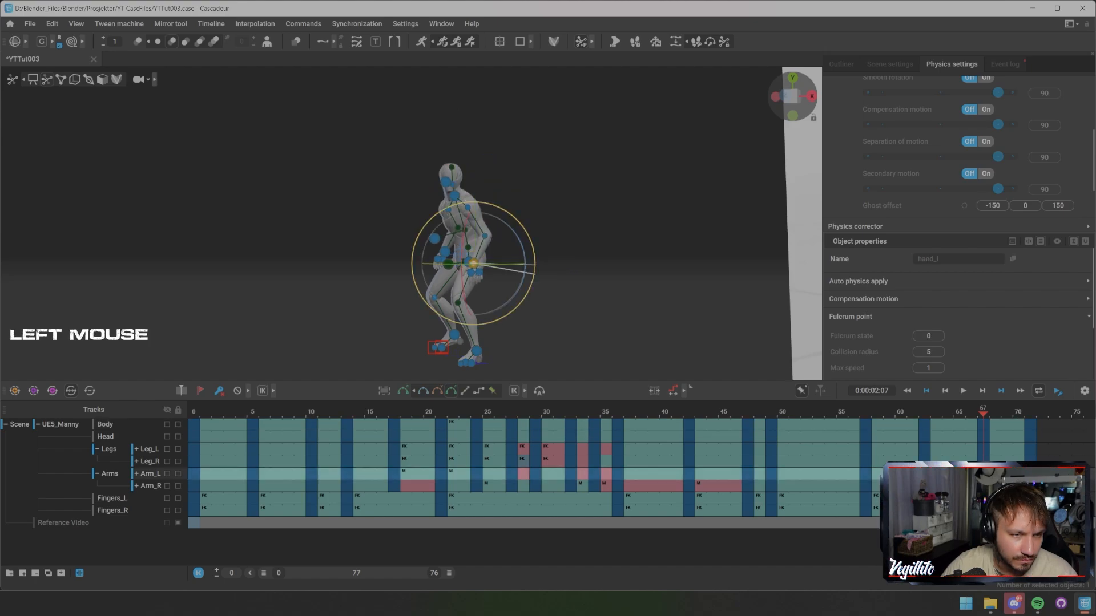
left_click(496, 191)
left_click_drag(496, 191, 628, 192, "alt")
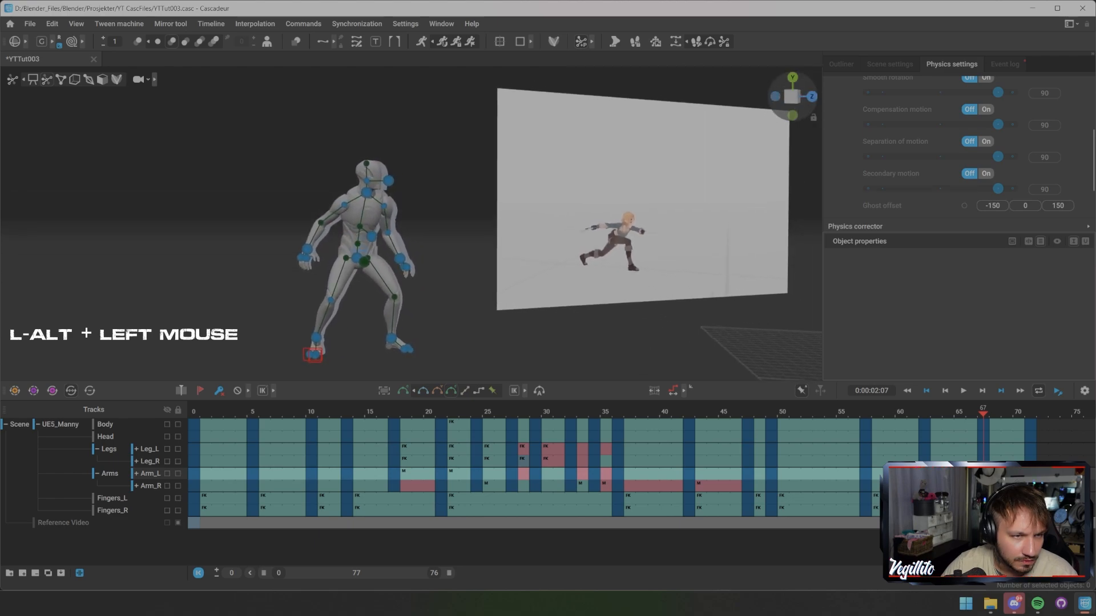
Hide the point controllers and play back the animation to review the landing
key("s")
key("x")
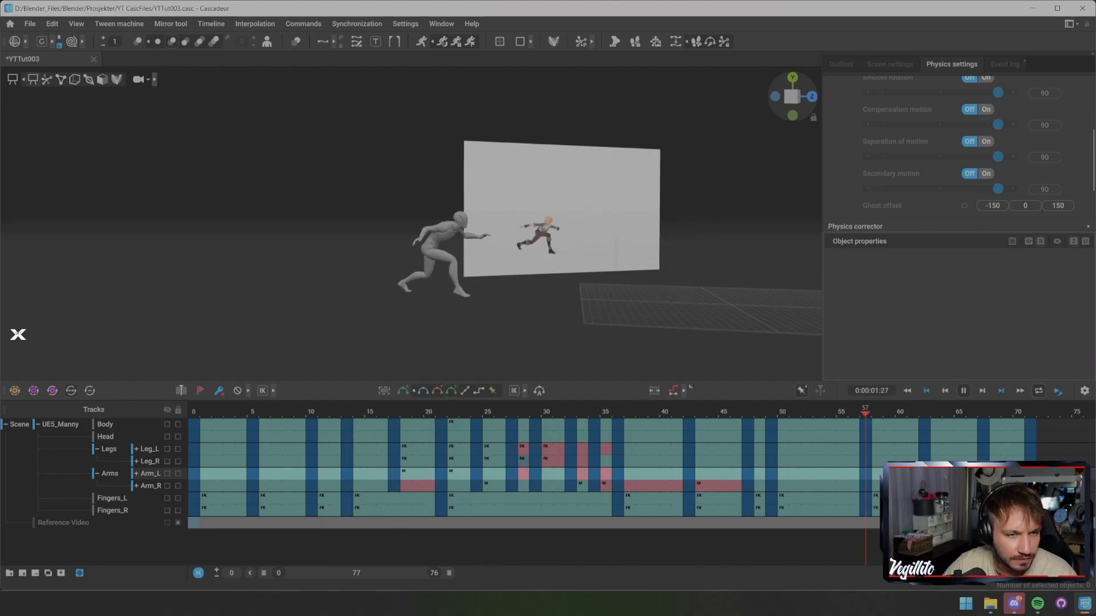
key("x")
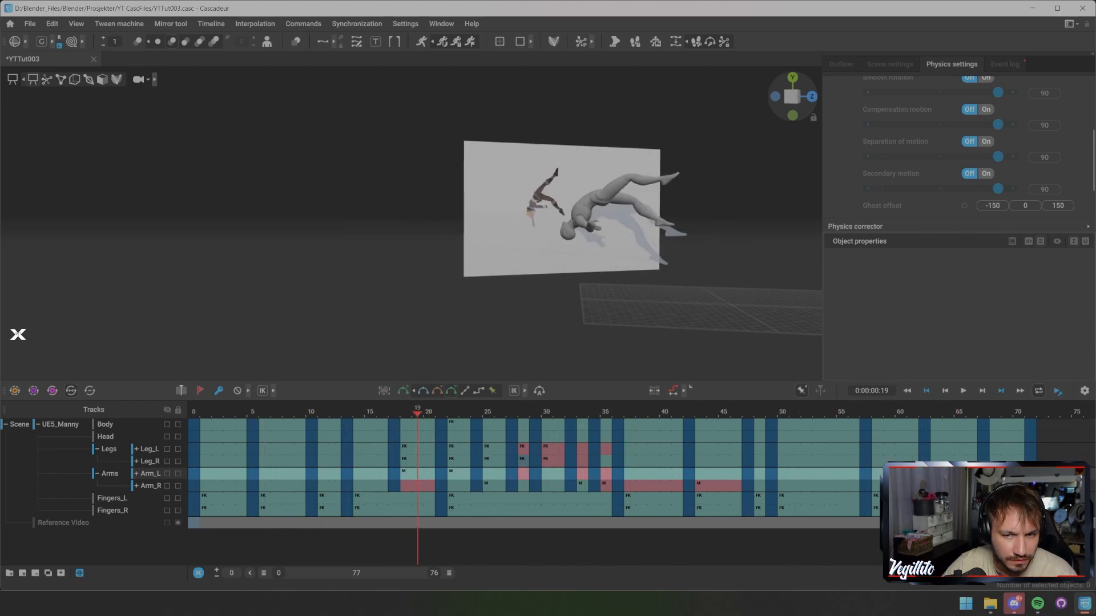
Move the last keyframe on all character tracks to frame 75 and play back the result
left_click_drag(1030, 424, 1030, 511)
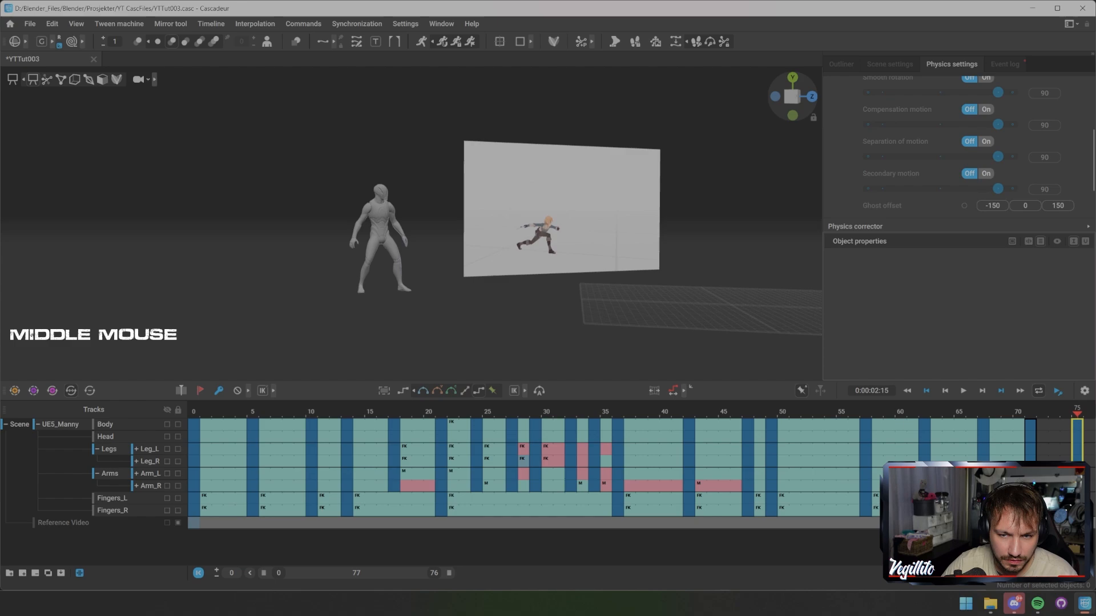
middle_click_drag(1076, 485, 1076, 485)
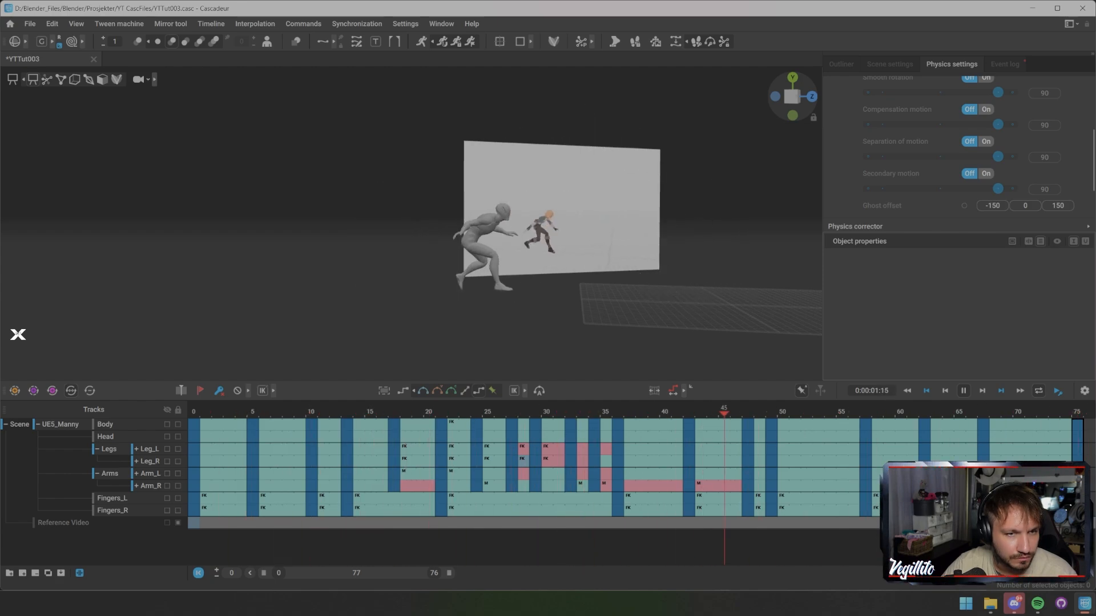
key("space")
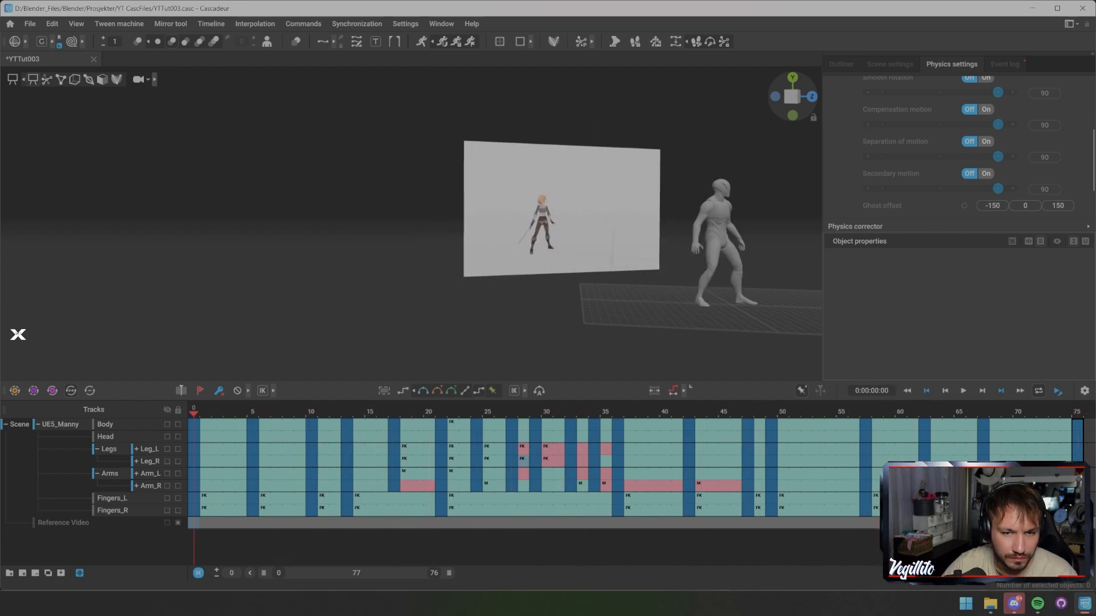
Turn on interval edit mode and select frames 57 to 75 on all character tracks, with the playhead at frame 57
left_click_drag(830, 412, 1065, 507)
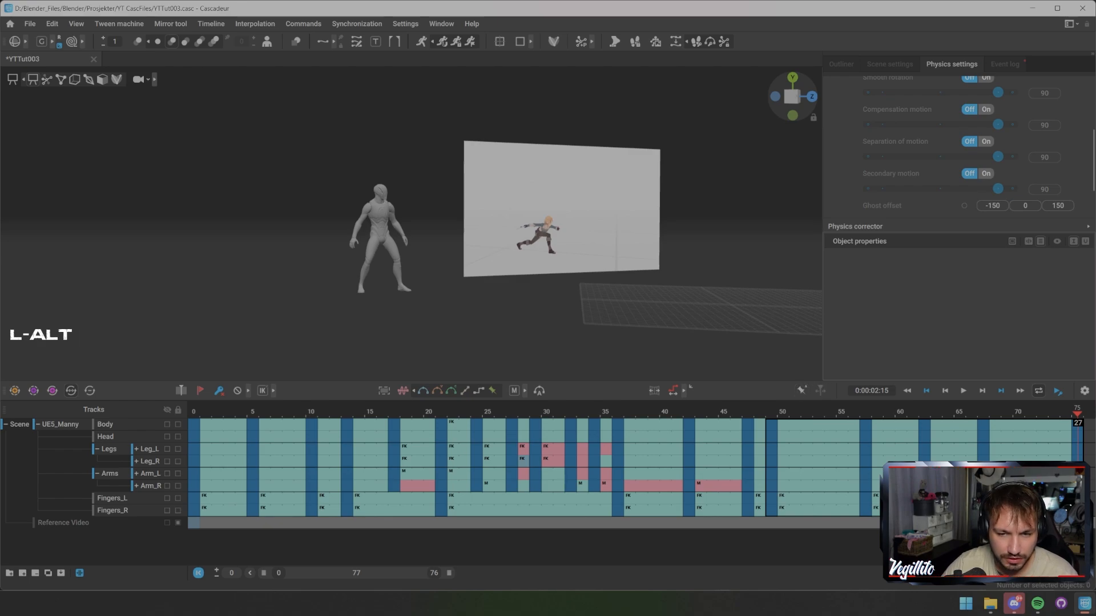
scroll(639, 468, "down", 3, "alt")
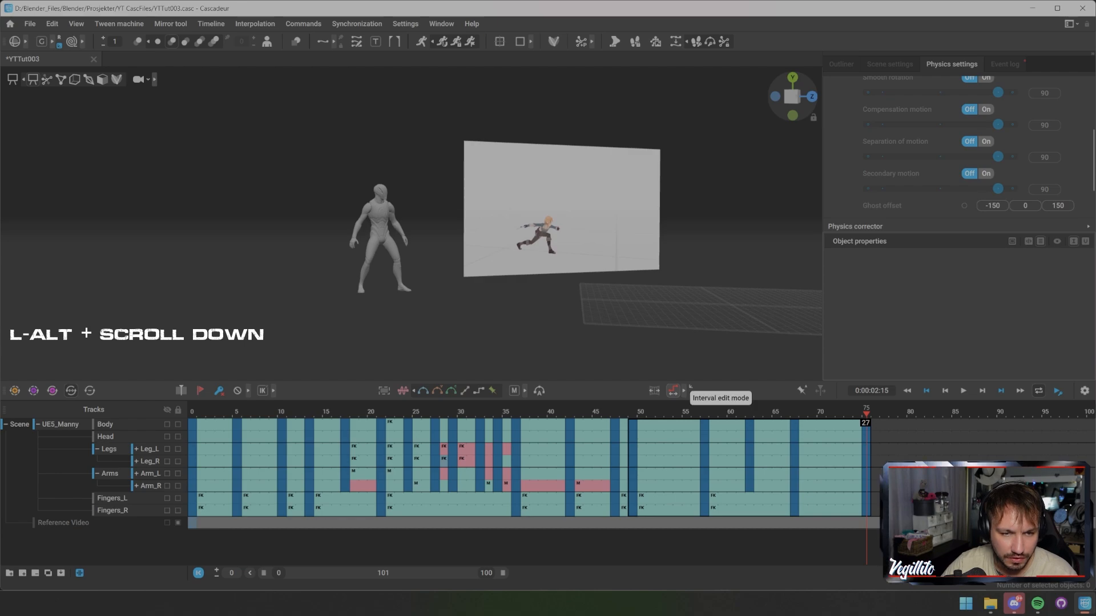
left_click(677, 391)
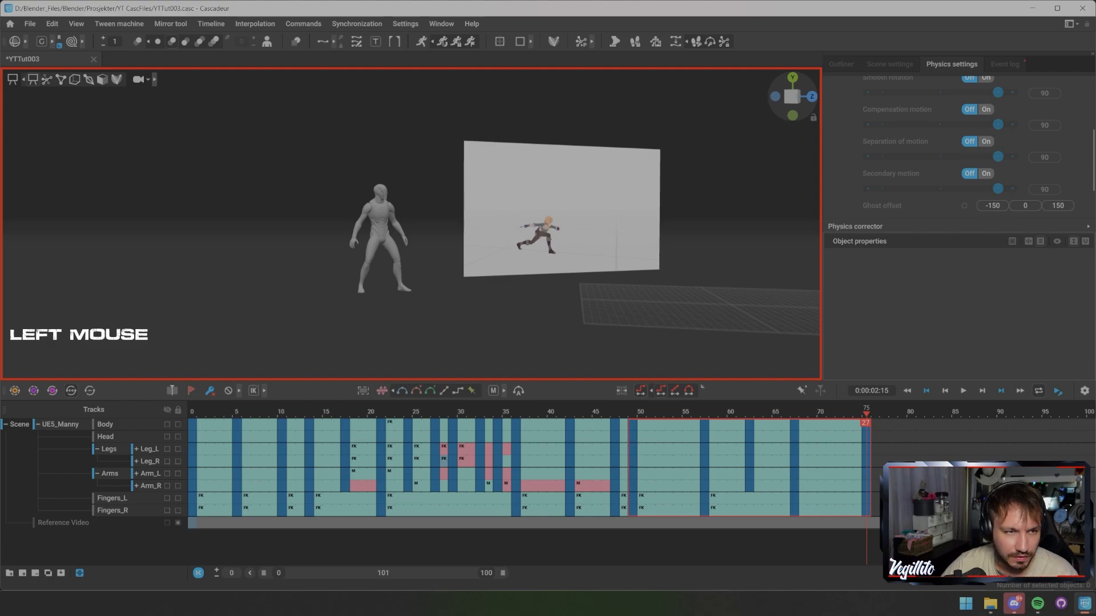
mouse_move(633, 412)
left_mouse_down()
mouse_move(615, 412)
mouse_move(632, 412)
left_mouse_up()
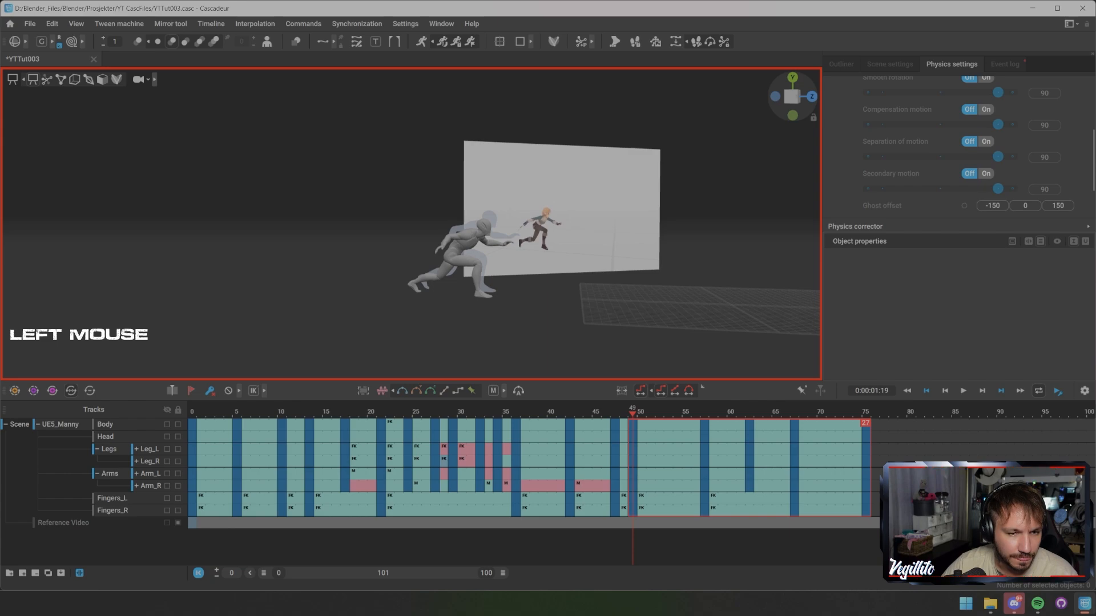
left_click_drag(704, 424, 848, 513)
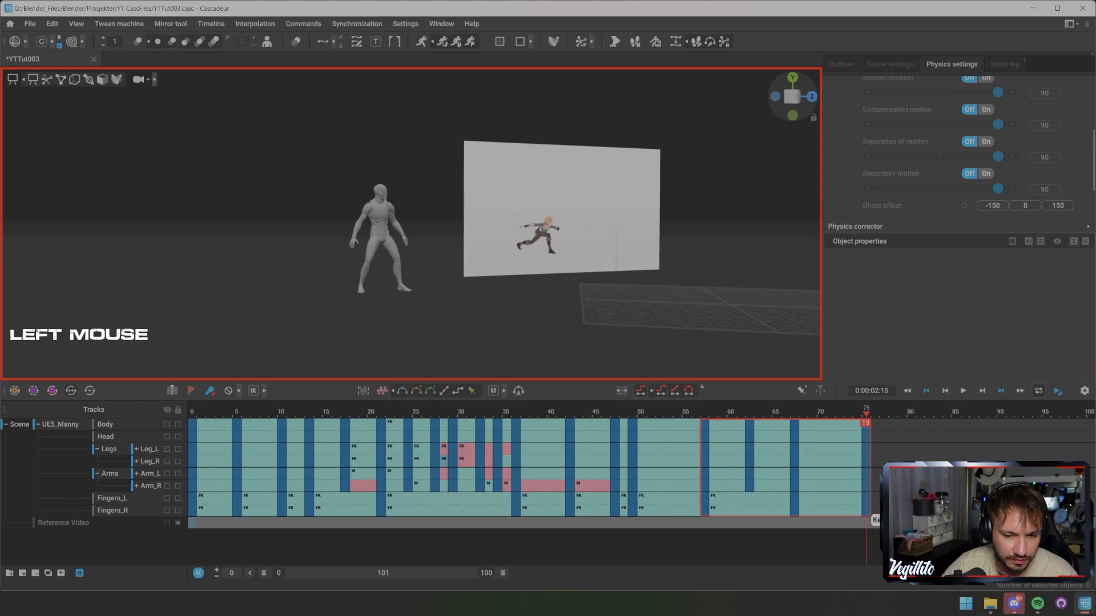
left_click(704, 412)
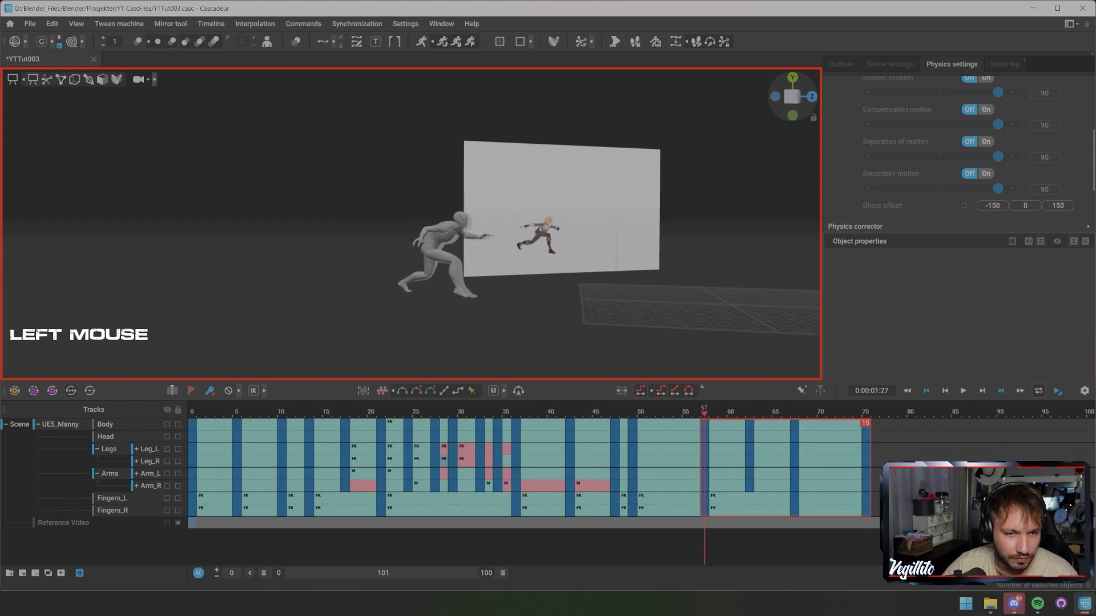
Unpin the right toe points and move the character's center of mass backward across the interval from frame 57 to 75
key("s")
scroll(411, 224, "up", 4)
middle_click_drag(411, 223, 443, 185, "alt")
left_click(482, 270)
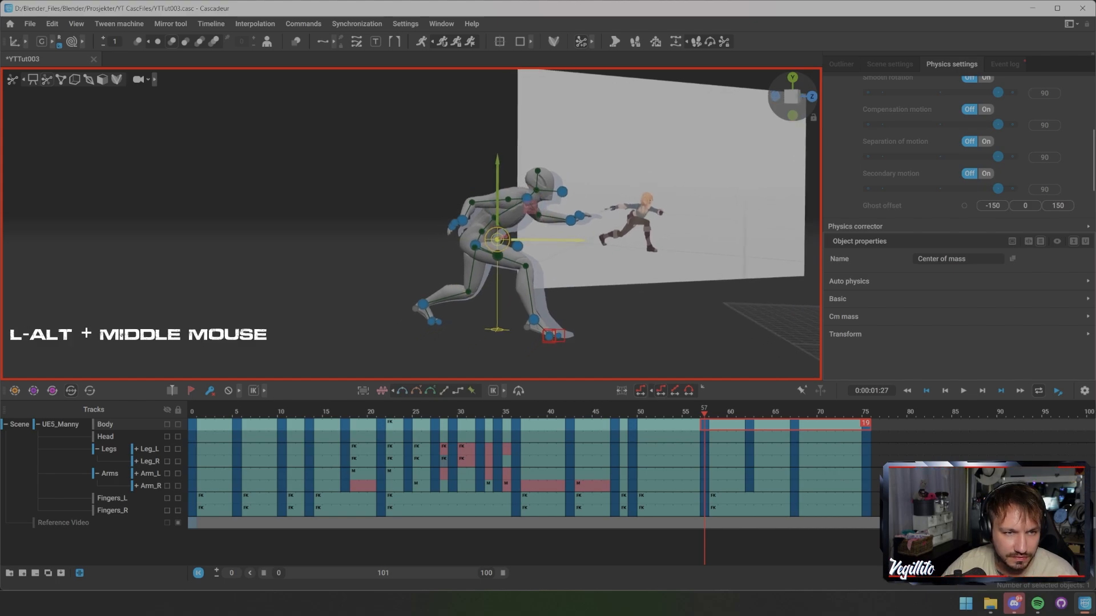
left_click_drag(548, 240, 541, 240)
key("ctrl+z")
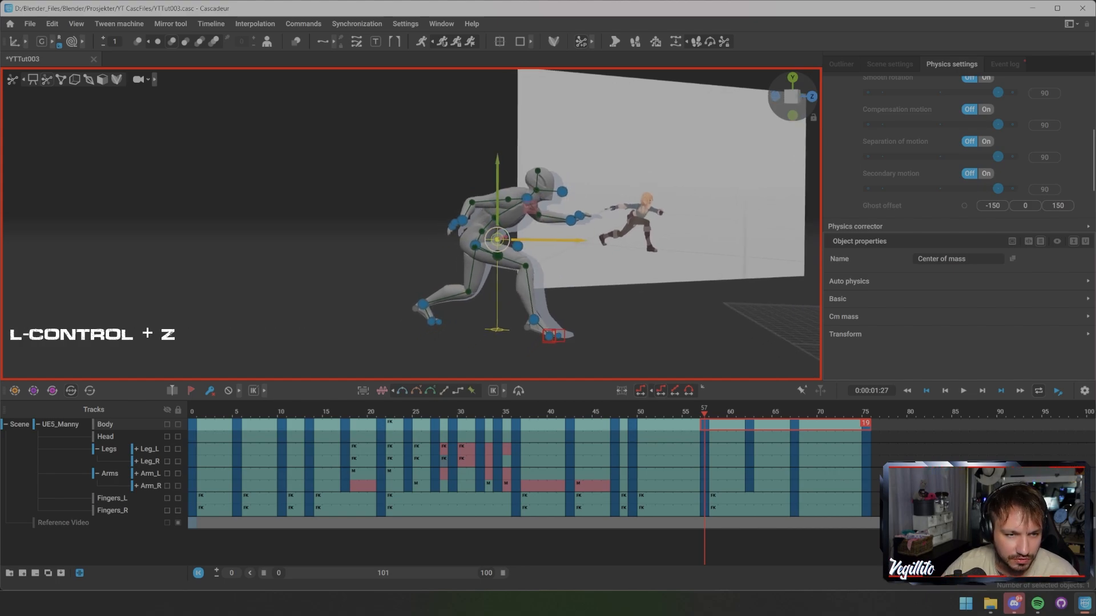
left_click(549, 336)
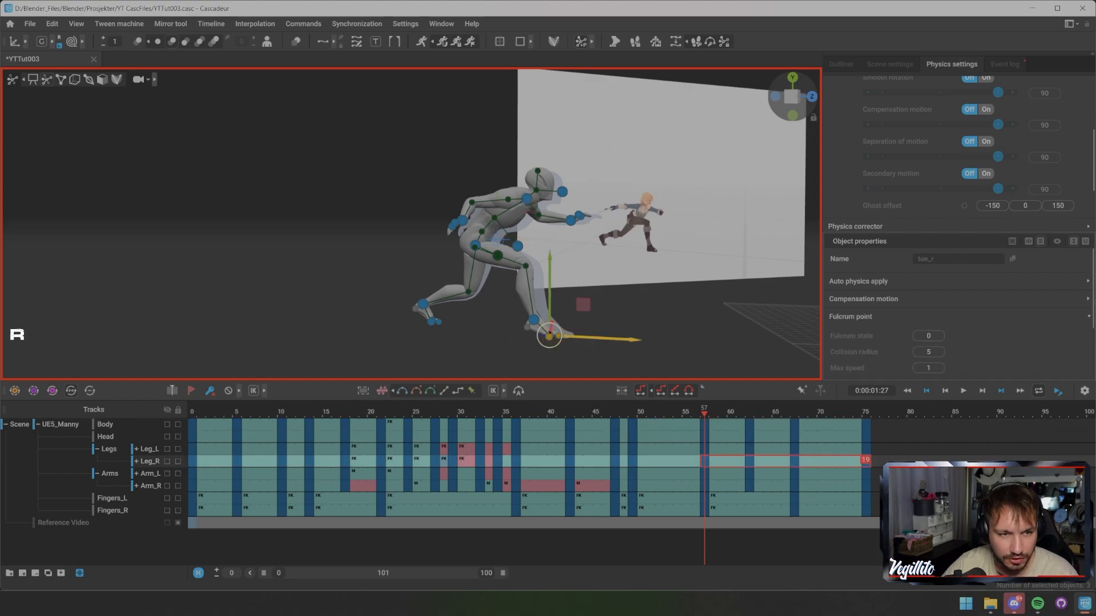
left_click(497, 239)
left_click_drag(497, 240, 439, 224)
left_click(571, 274)
Hide the point controllers, play back the adjusted landing and leave interval edit mode
scroll(411, 224, "down", 3)
scroll(411, 223, "down", 2)
key("s")
key("x")
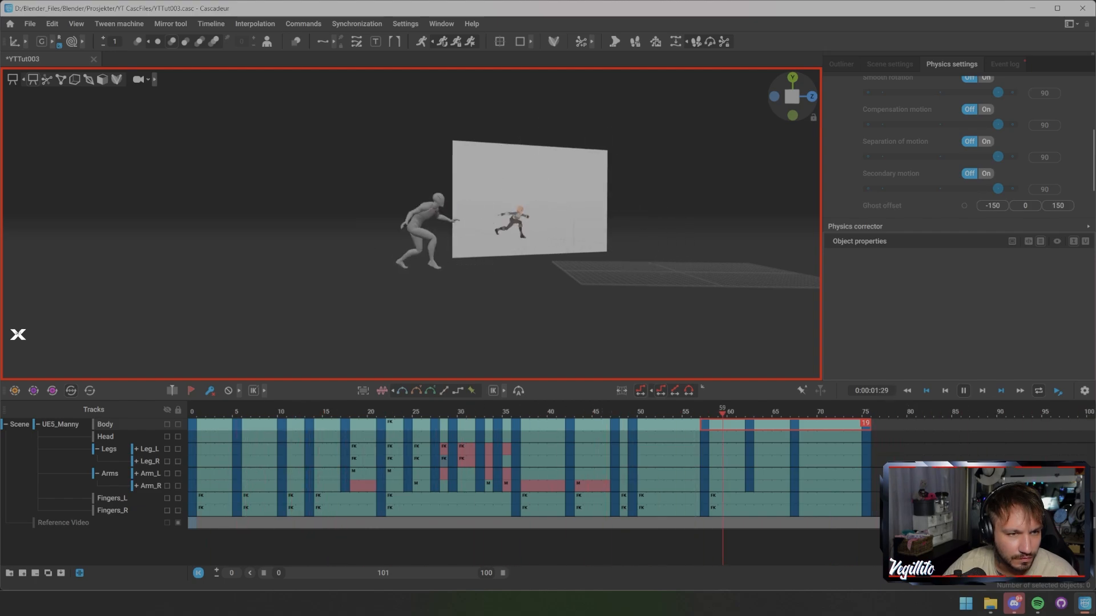
key("space")
Add a keyframe at frame 53 on all character tracks and display the point controllers up close
left_click_drag(603, 411, 678, 410)
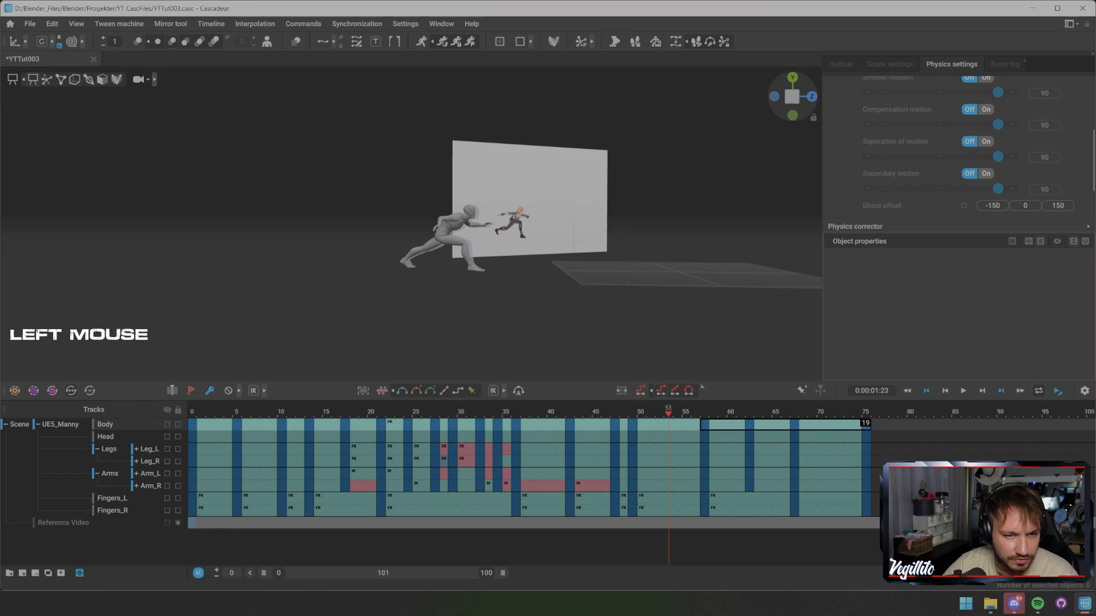
key("f")
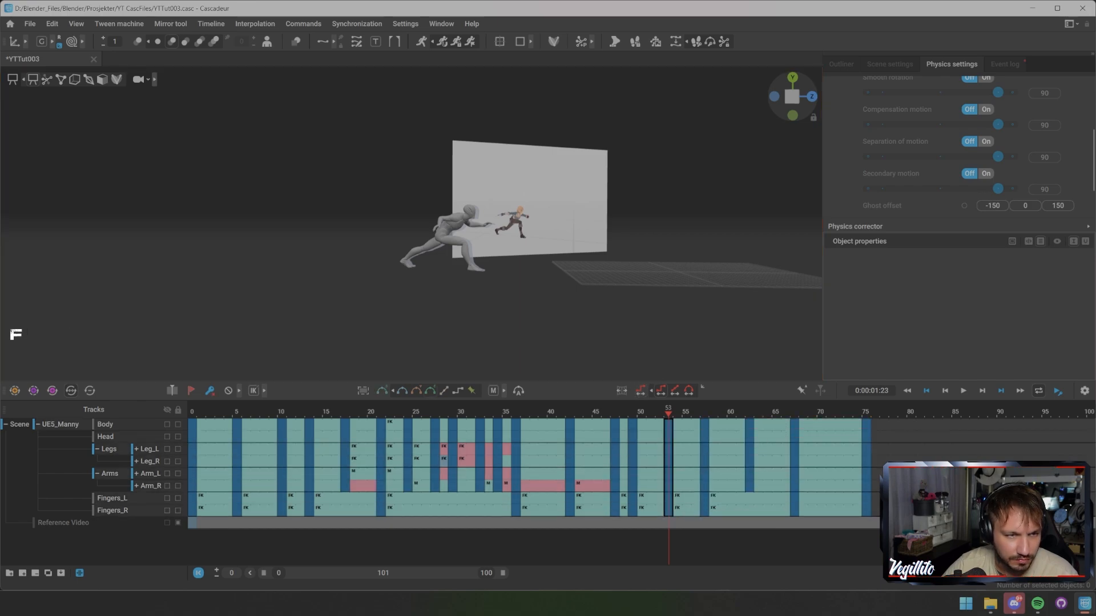
scroll(411, 222, "up", 3)
middle_click_drag(411, 223, 423, 217, "alt")
mouse_move(422, 217)
left_mouse_down("alt")
mouse_move(639, 222)
mouse_move(411, 222)
left_mouse_up("alt")
scroll(411, 223, "up", 2)
middle_click_drag(411, 222, 417, 227, "alt")
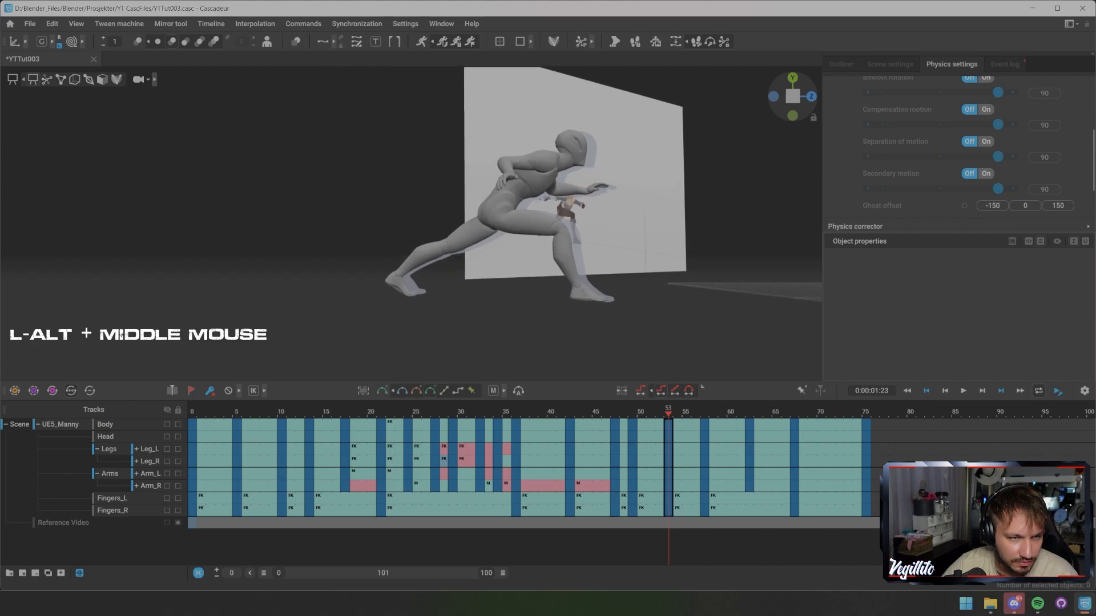
key("s")
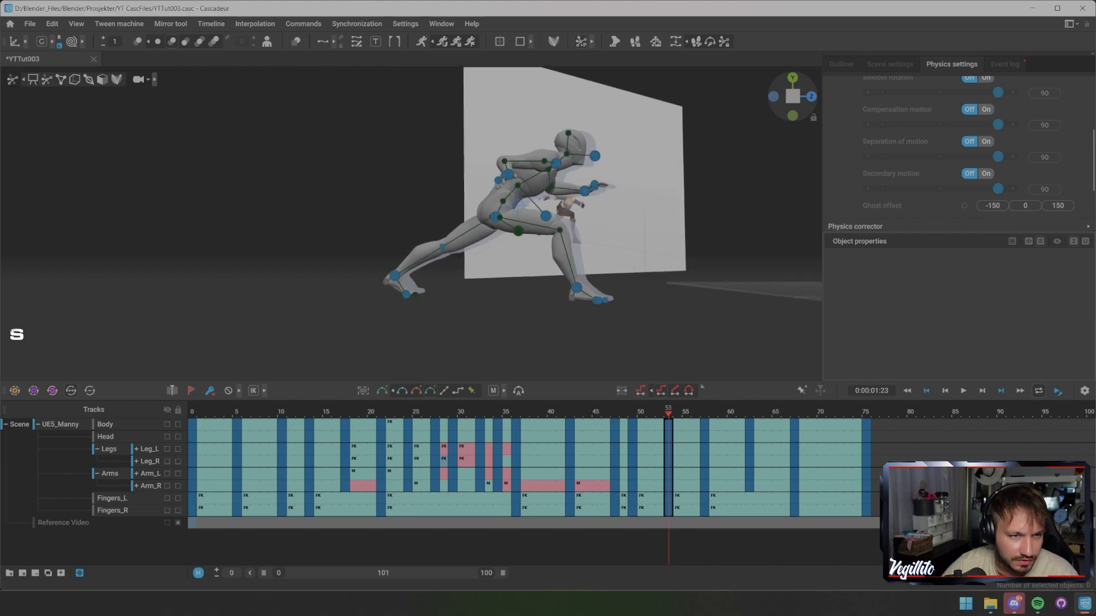
Pin the left foot's toe and move the left heel slightly at frame 53
left_click(406, 295)
key("r")
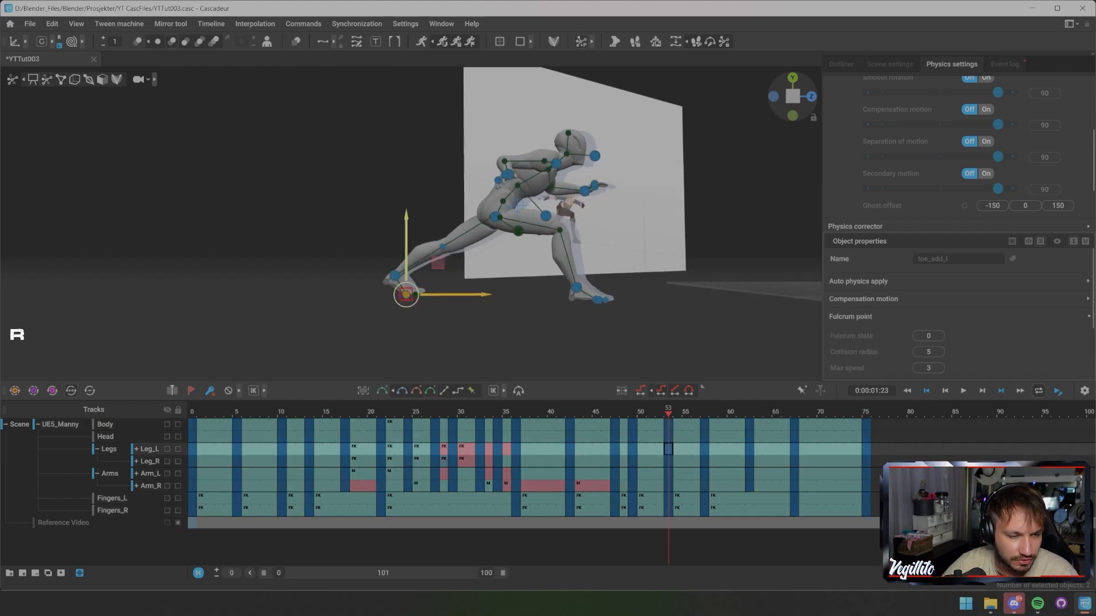
left_click(394, 276)
left_click_drag(395, 276, 396, 275)
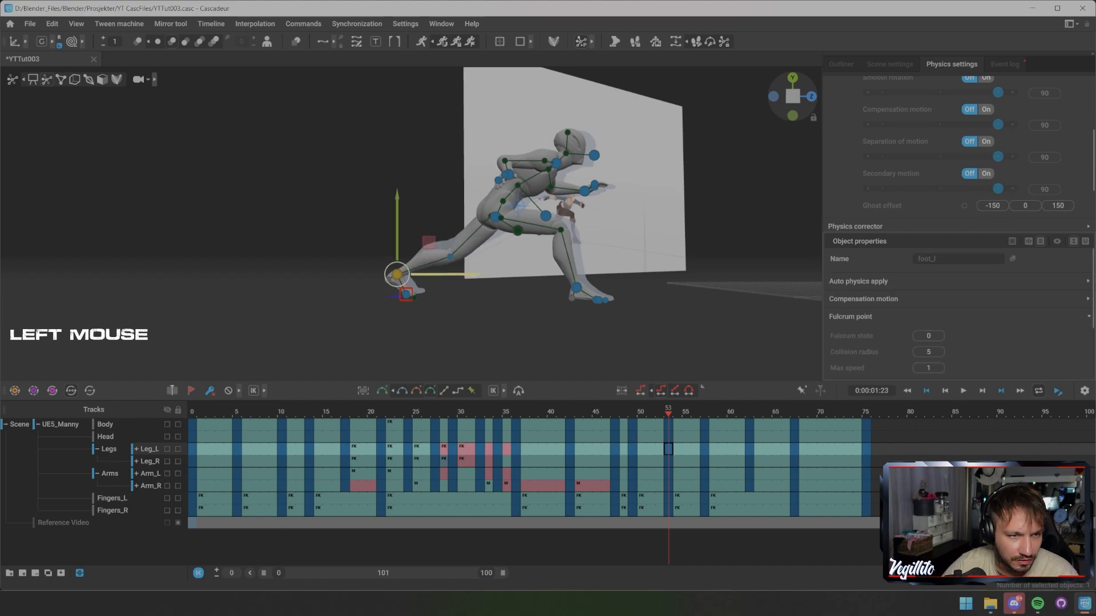
left_click(480, 277)
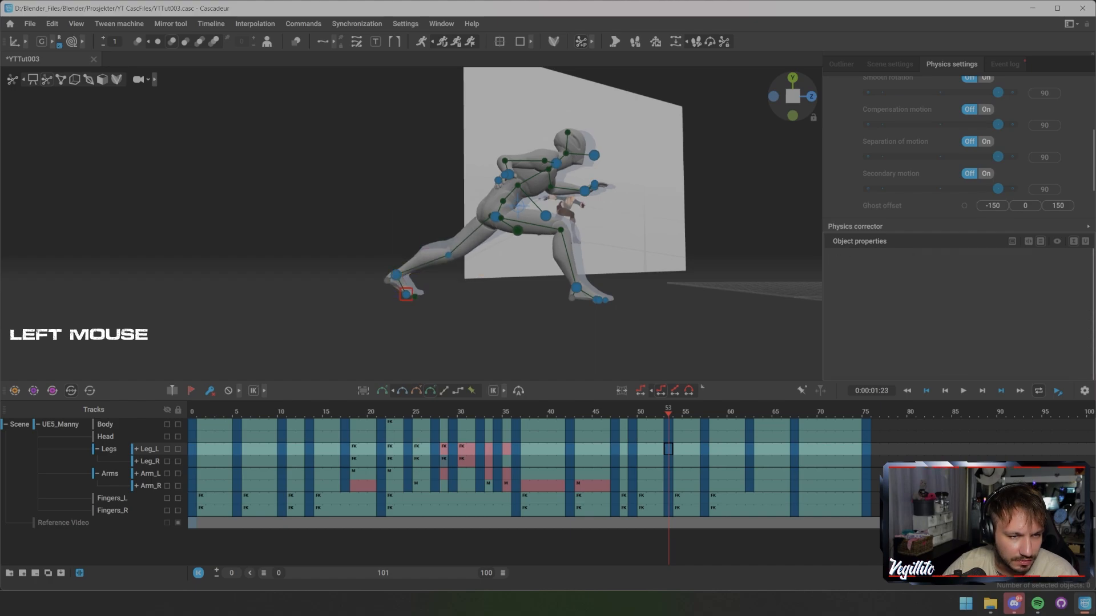
Hide the point controllers and play back the animation from a wider view to check the landing slide
left_click_drag(480, 277, 453, 233, "alt")
scroll(457, 257, "down", 1)
key("s")
scroll(463, 240, "down", 2)
key("x")
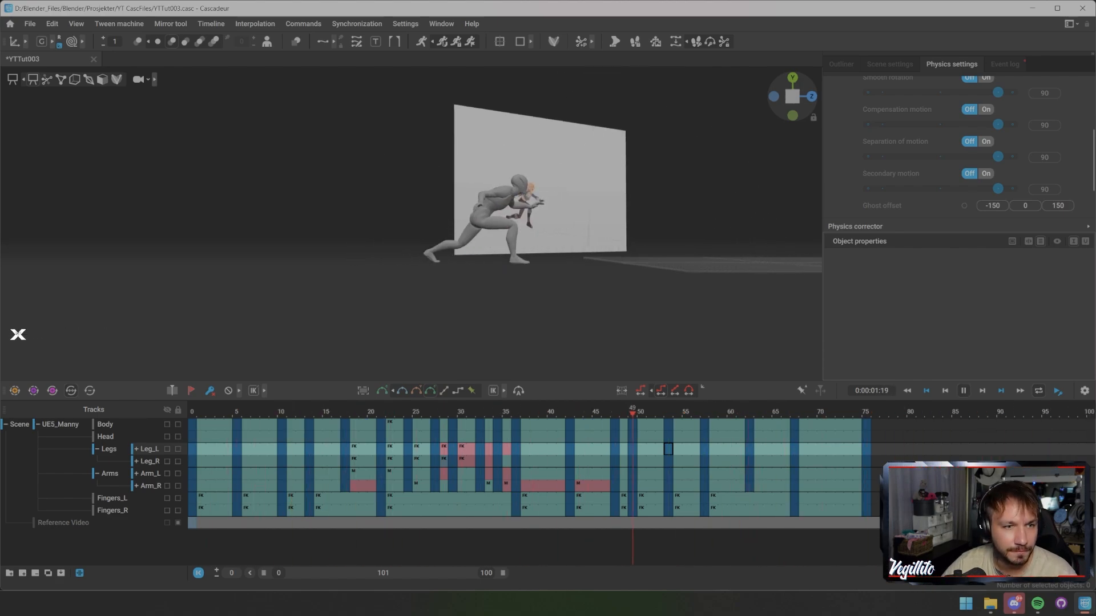
left_click_drag(411, 223, 400, 234, "alt")
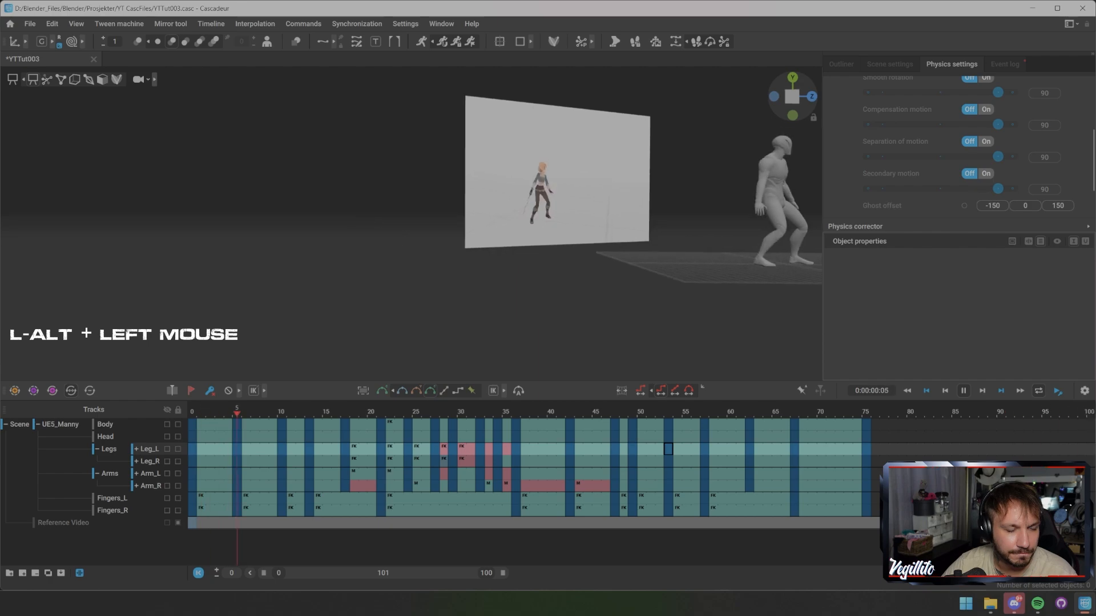
middle_click_drag(411, 223, 392, 237, "alt")
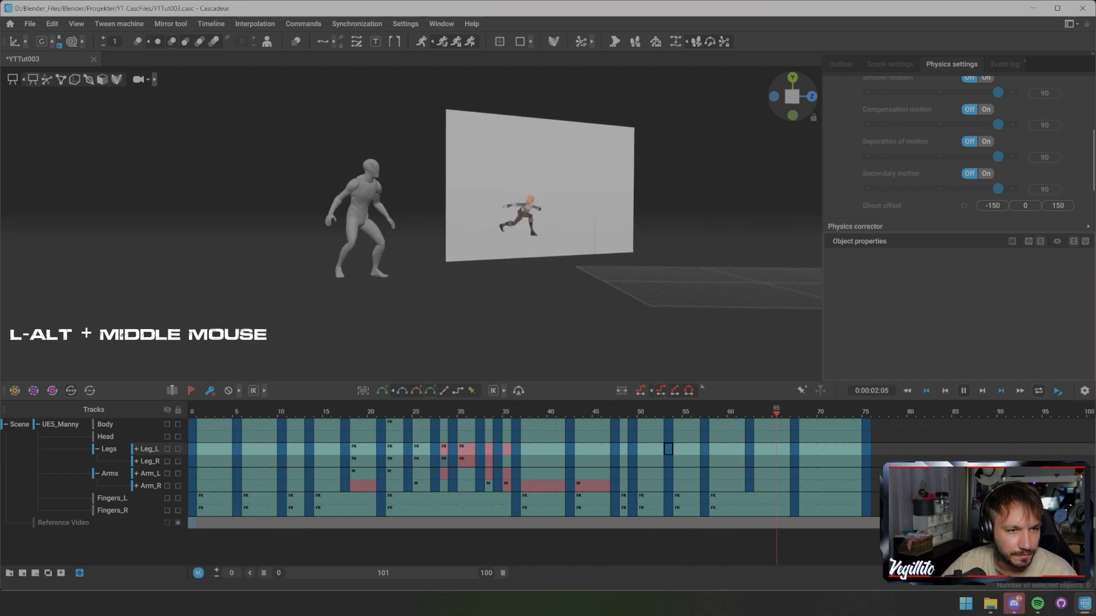
key("x")
Delete the keyframe at frame 53 from all character tracks and go to the keyframe at frame 49
left_click_drag(614, 412, 668, 412)
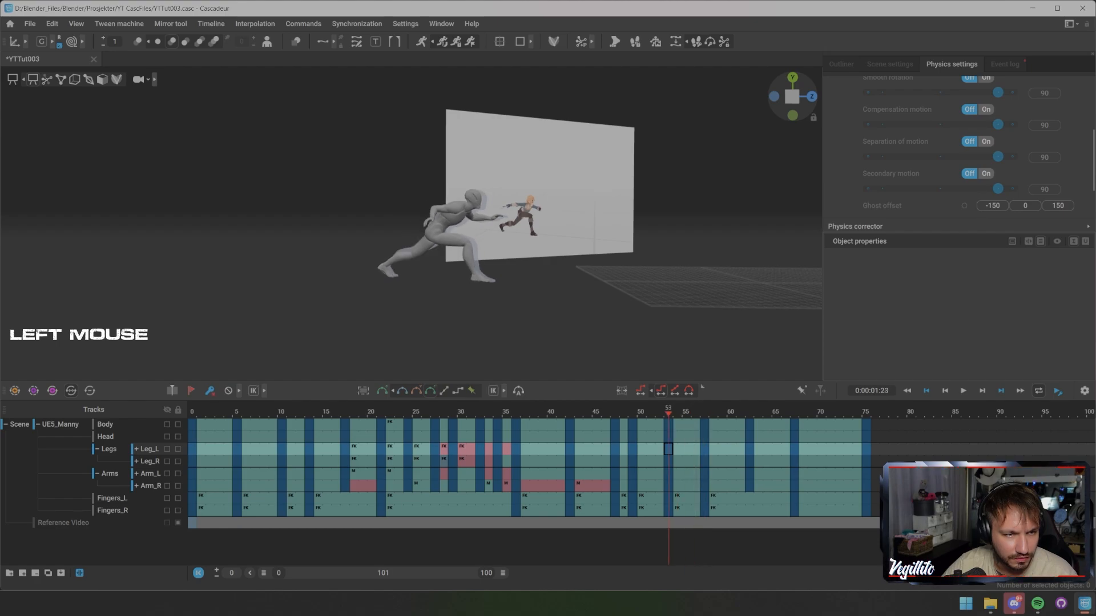
left_click_drag(668, 449, 669, 508)
key("ctrl+Left")
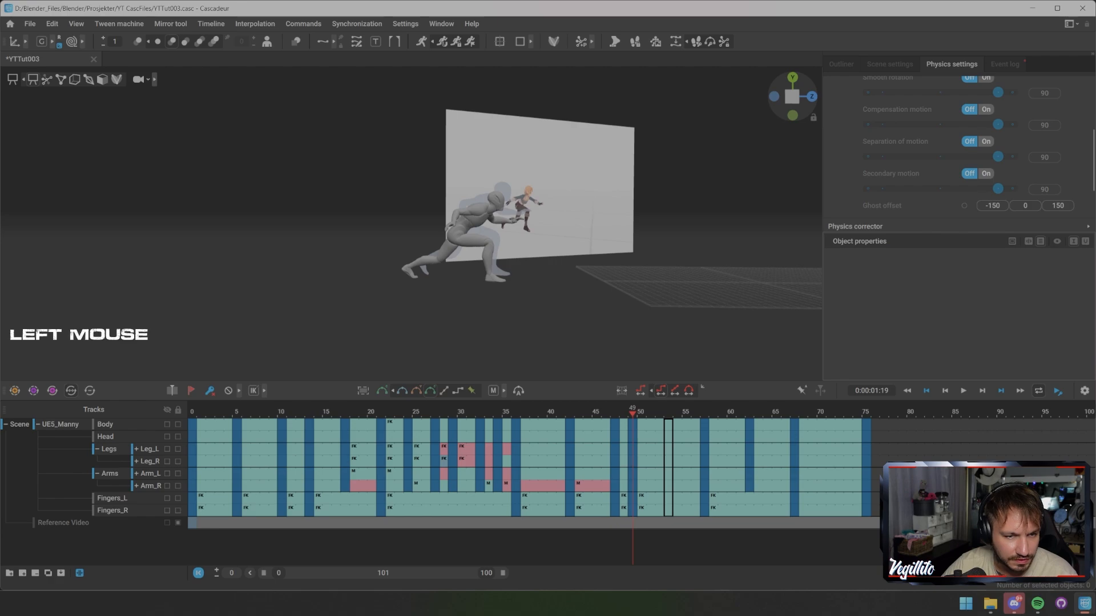
Display the point controllers at frame 49, pin the left foot's toe and move the left heel slightly forward
scroll(400, 267, "up", 2)
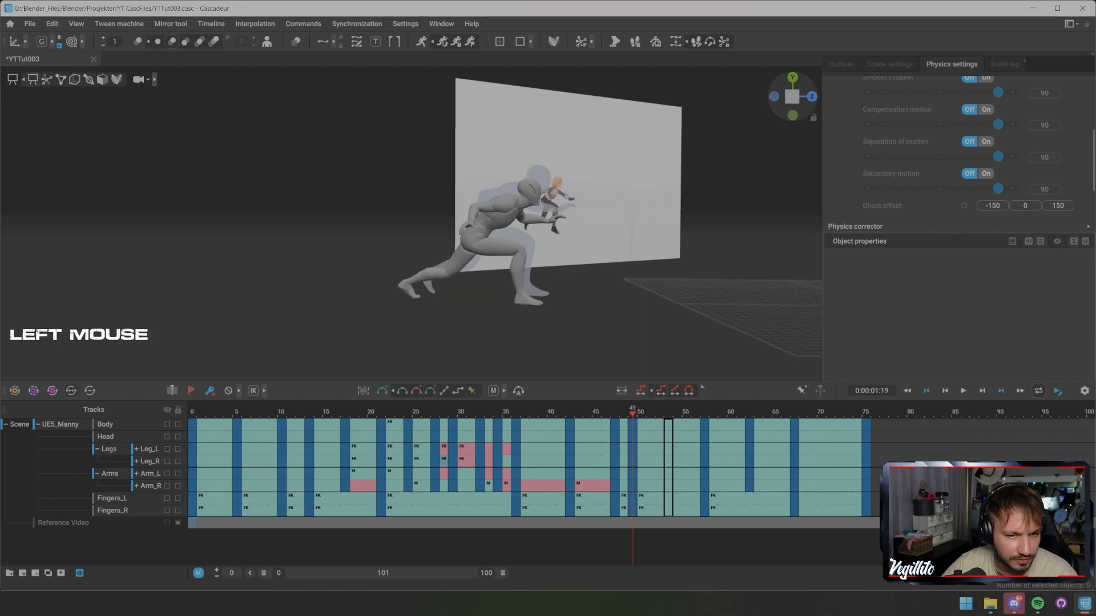
mouse_move(632, 411)
left_mouse_down()
mouse_move(696, 412)
mouse_move(614, 412)
mouse_move(633, 412)
left_mouse_up()
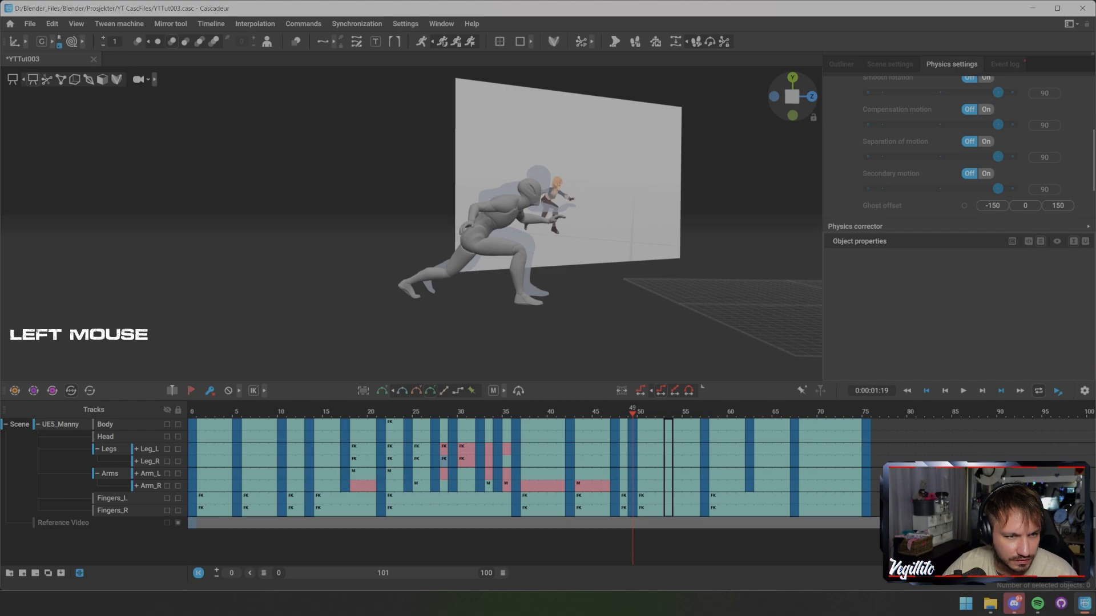
key("s")
left_click_drag(414, 298, 397, 286, "alt")
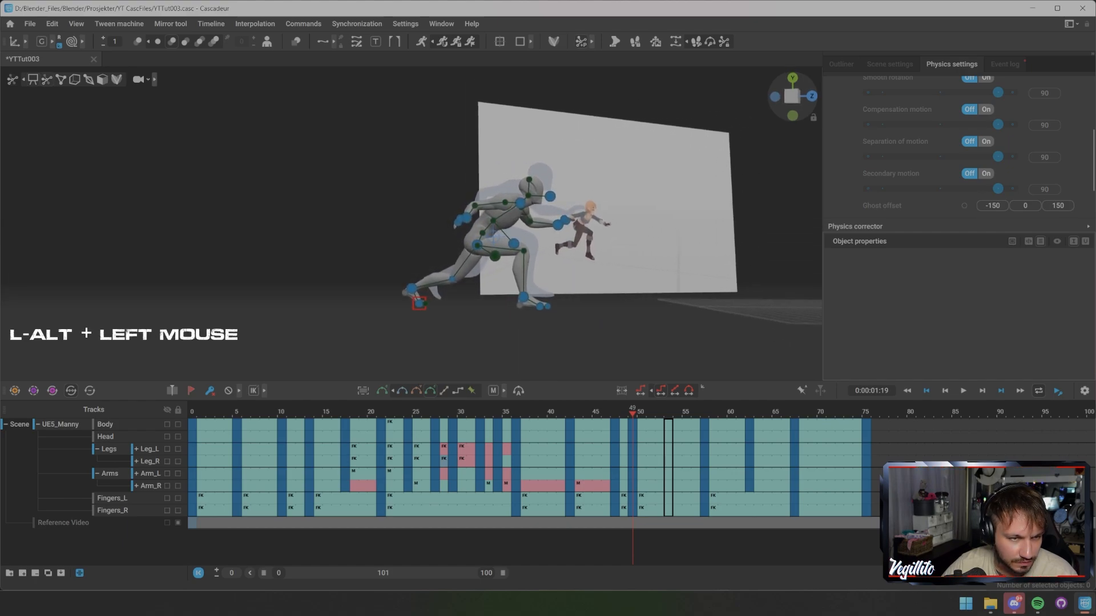
left_click(418, 303)
key("r")
left_click(411, 288)
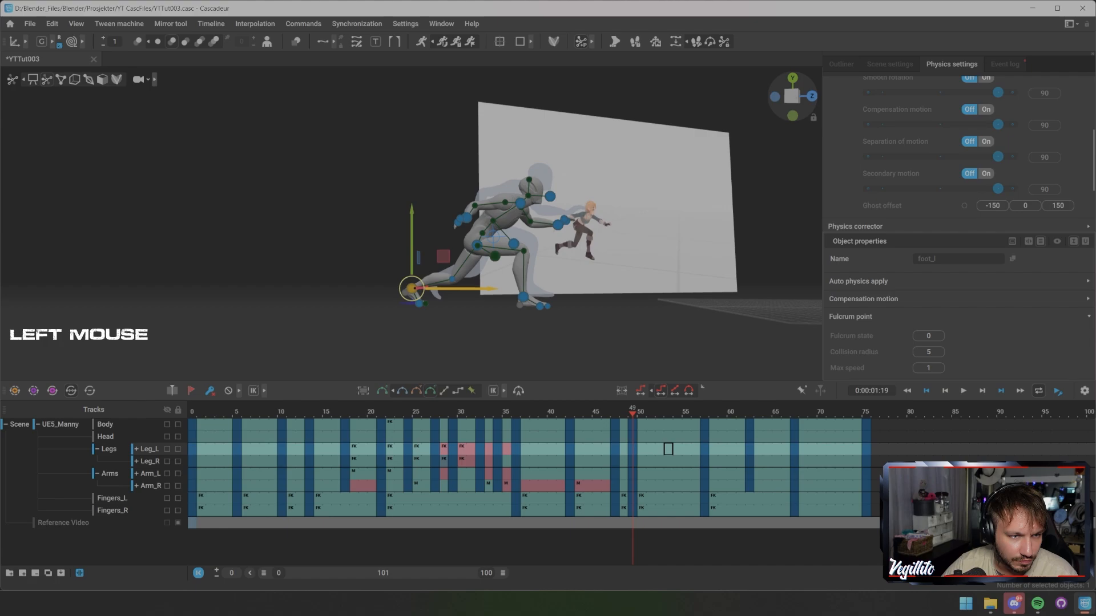
left_click(419, 262)
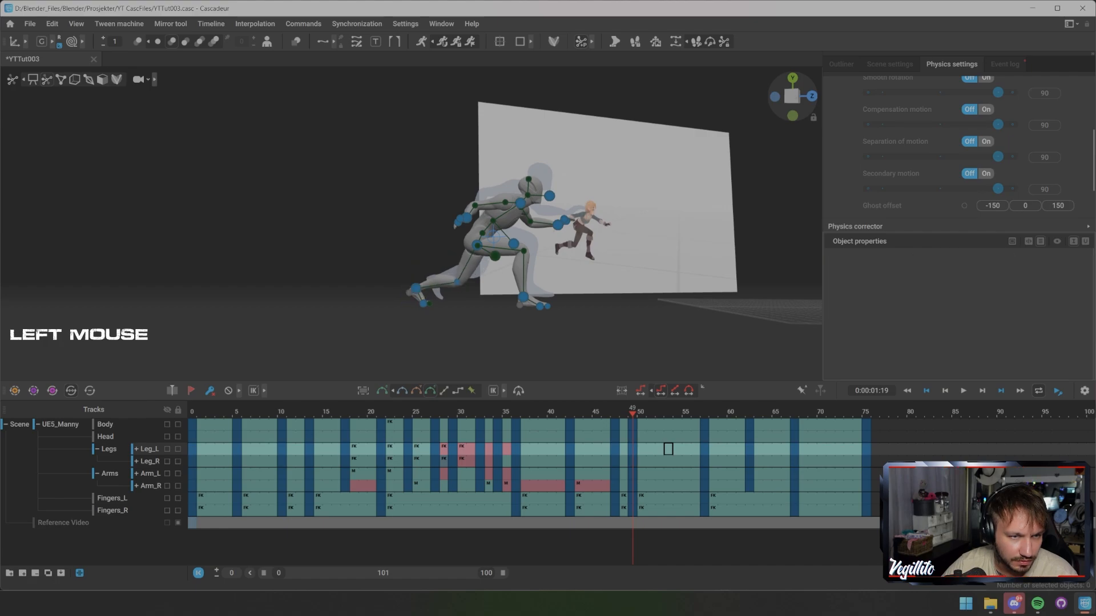
Add a keyframe at frame 53 on all character tracks
key("Right")
key("Right")
key("Right")
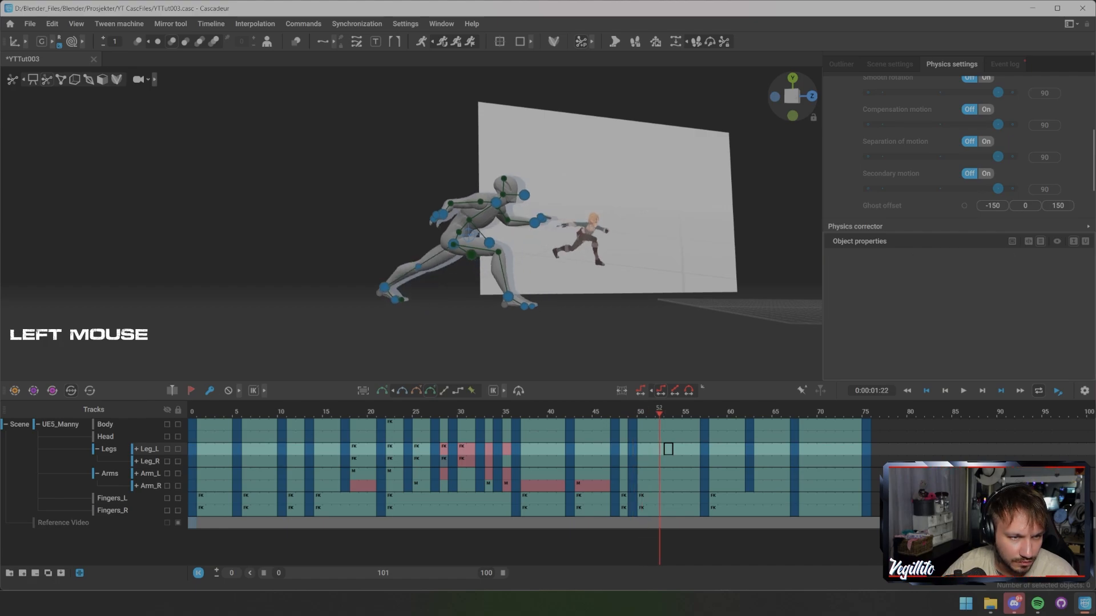
left_click_drag(668, 423, 668, 508)
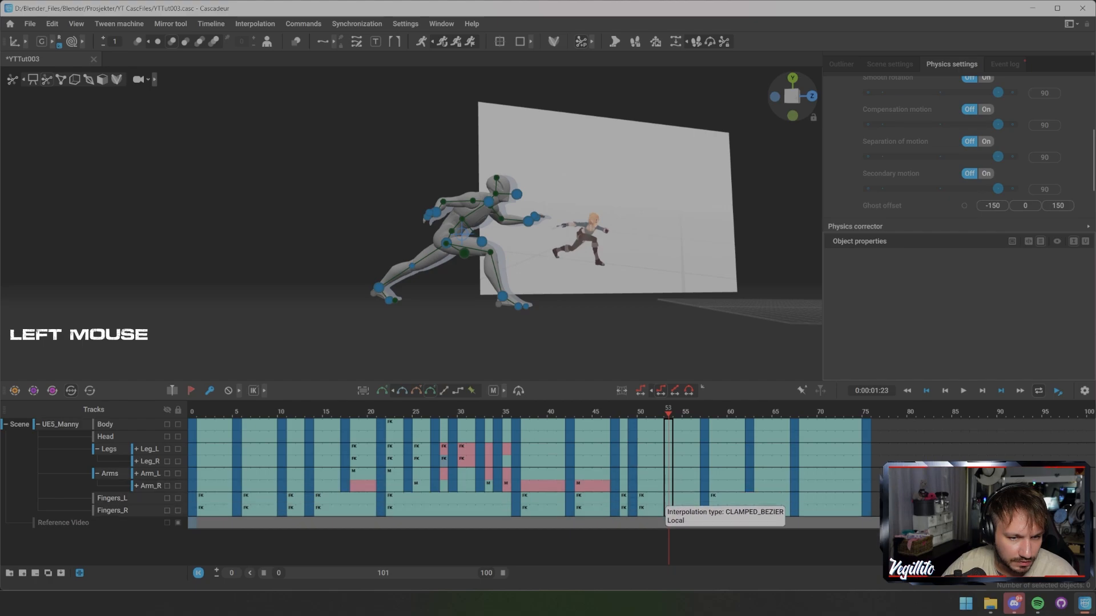
key("k")
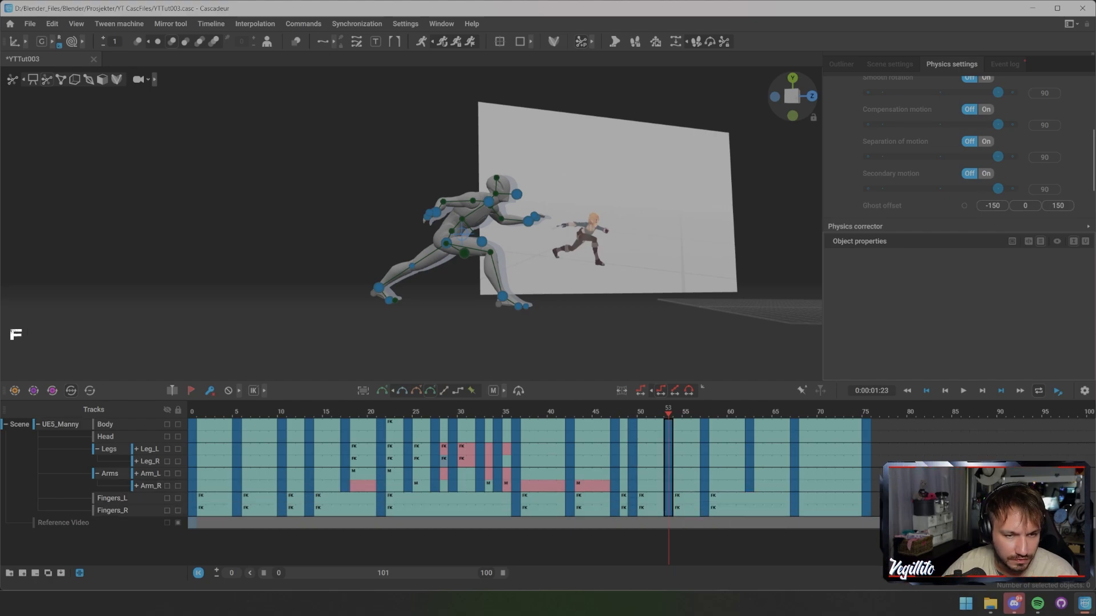
Select the left foot's point controllers at frame 53 and rotate the foot slightly about its toe
left_click(379, 287)
left_click_drag(379, 287, 408, 285)
right_click(374, 286)
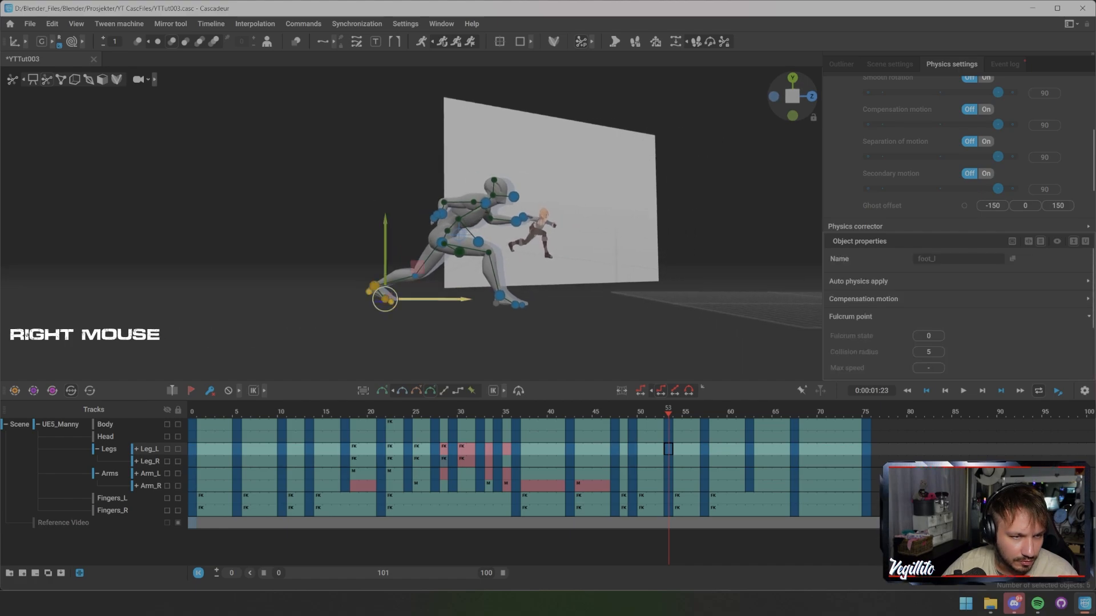
key("e")
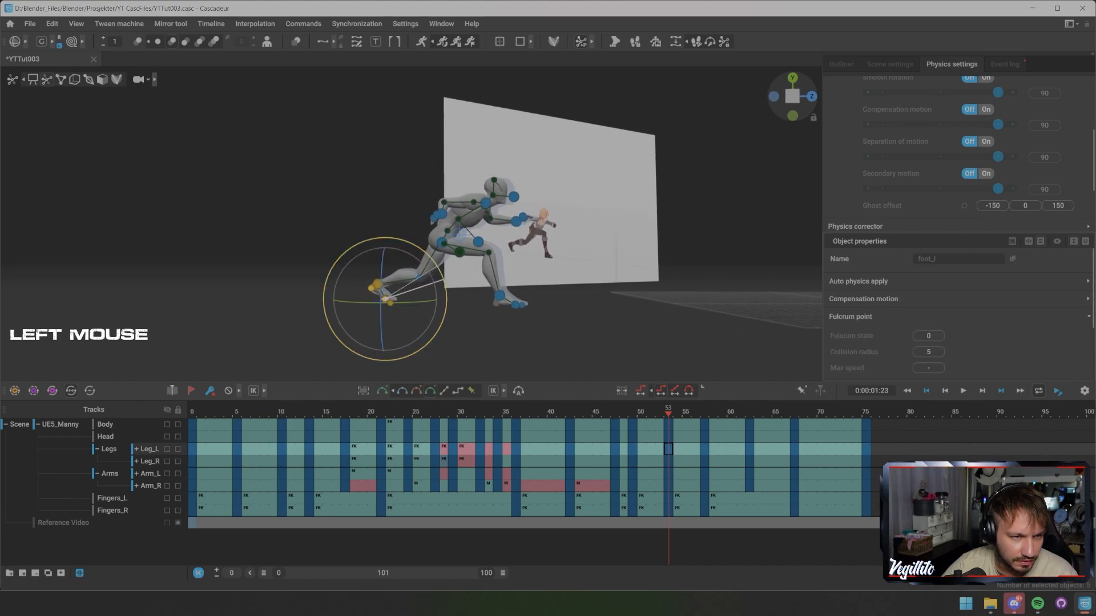
left_click(443, 280)
left_click(391, 303)
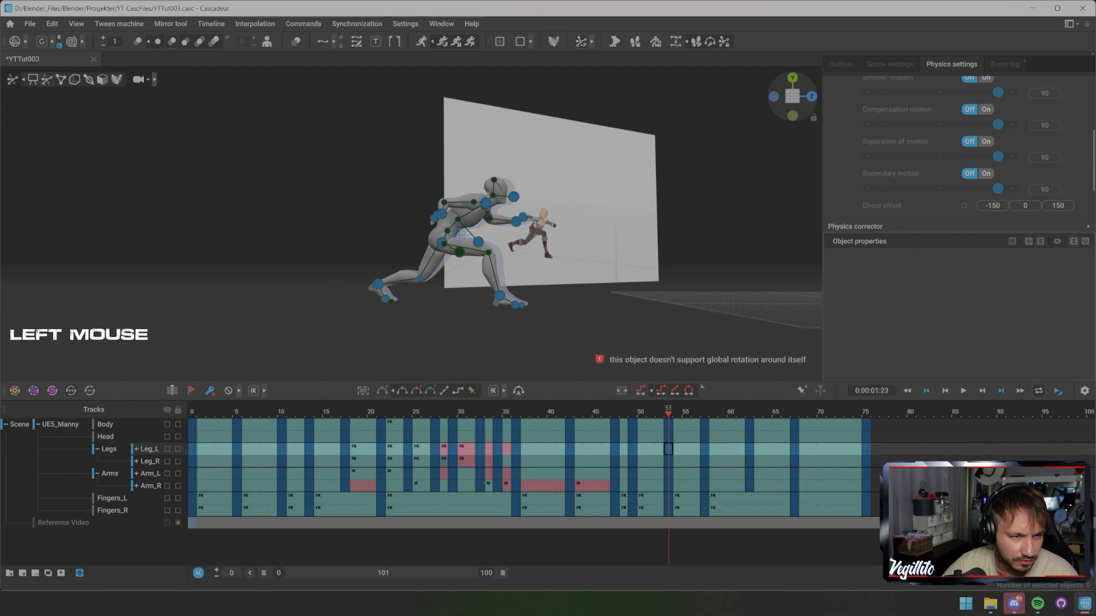
Hide the point controllers and review the landing slide from a wider view by scrubbing and playing back the animation
left_click_drag(459, 235, 400, 235, "alt")
key("s")
scroll(495, 188, "down", 1)
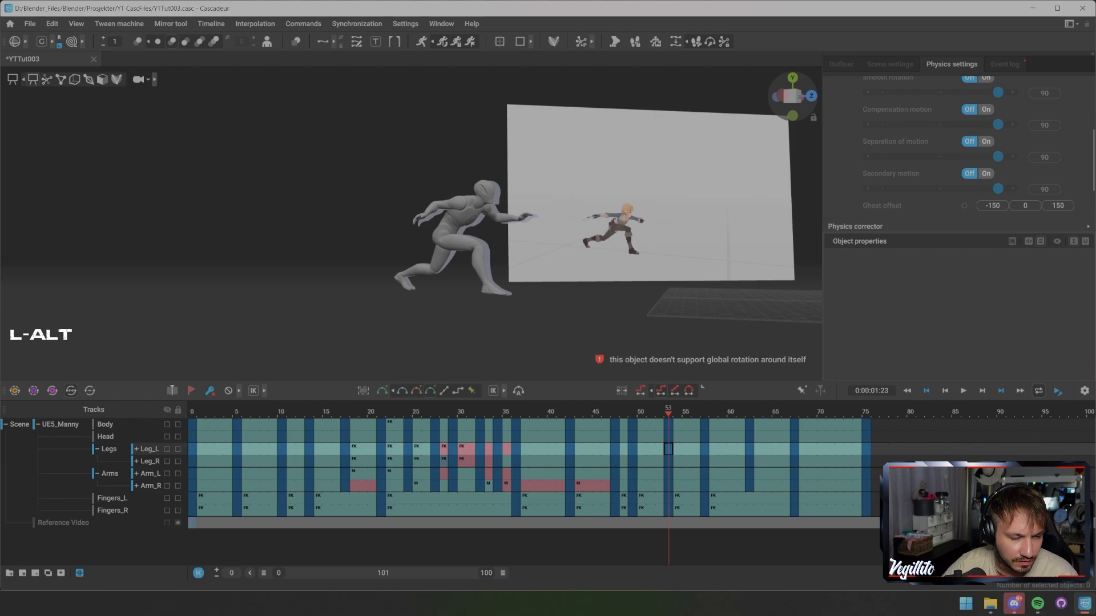
left_click_drag(495, 189, 537, 194, "alt")
left_click_drag(631, 412, 804, 412)
scroll(514, 200, "down", 2)
key("x")
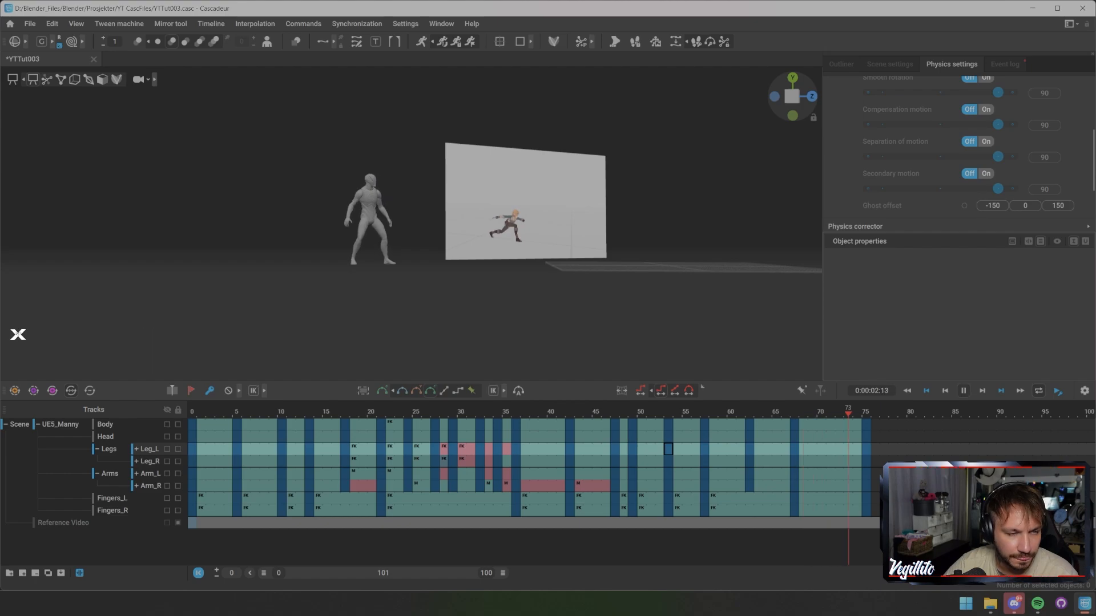
middle_click_drag(514, 217, 491, 236, "alt")
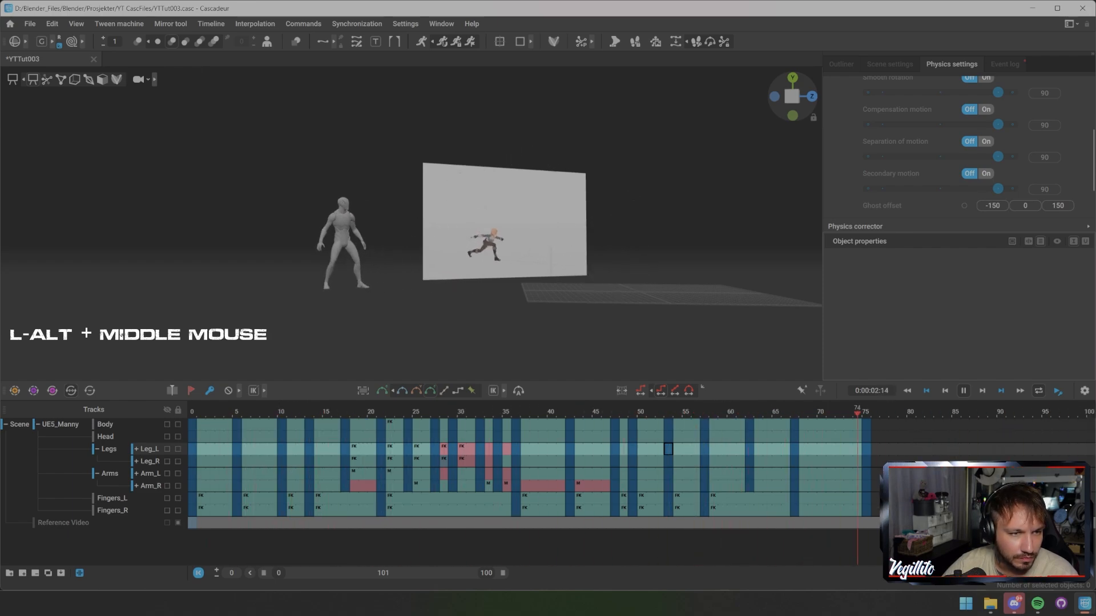
key("x")
Insert one extra frame at frame 48 across all character tracks and play back the landing
left_click_drag(521, 412, 633, 412)
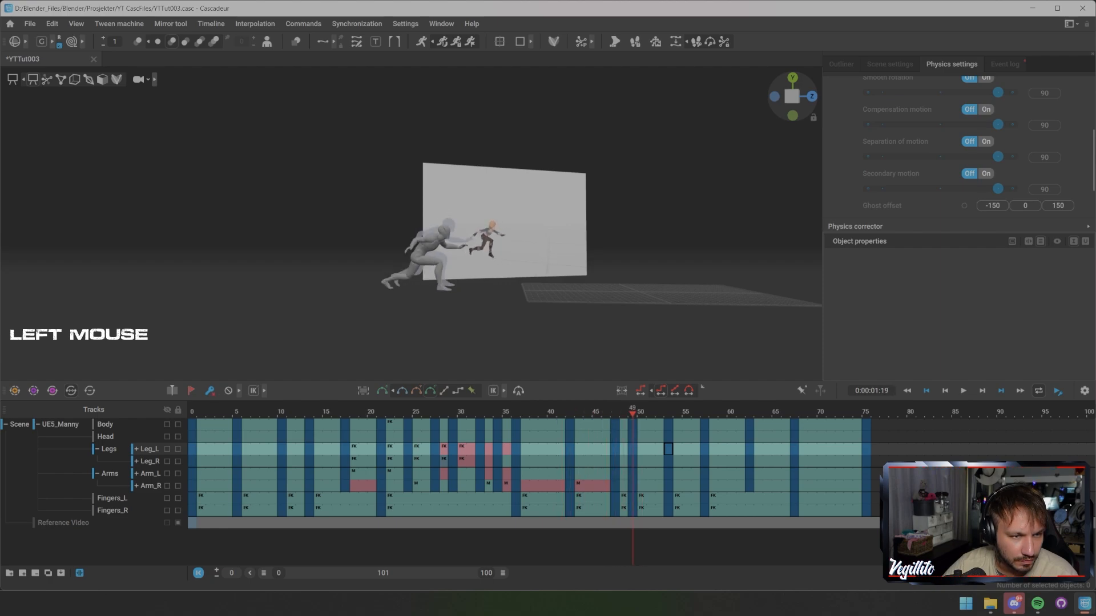
middle_click(633, 469)
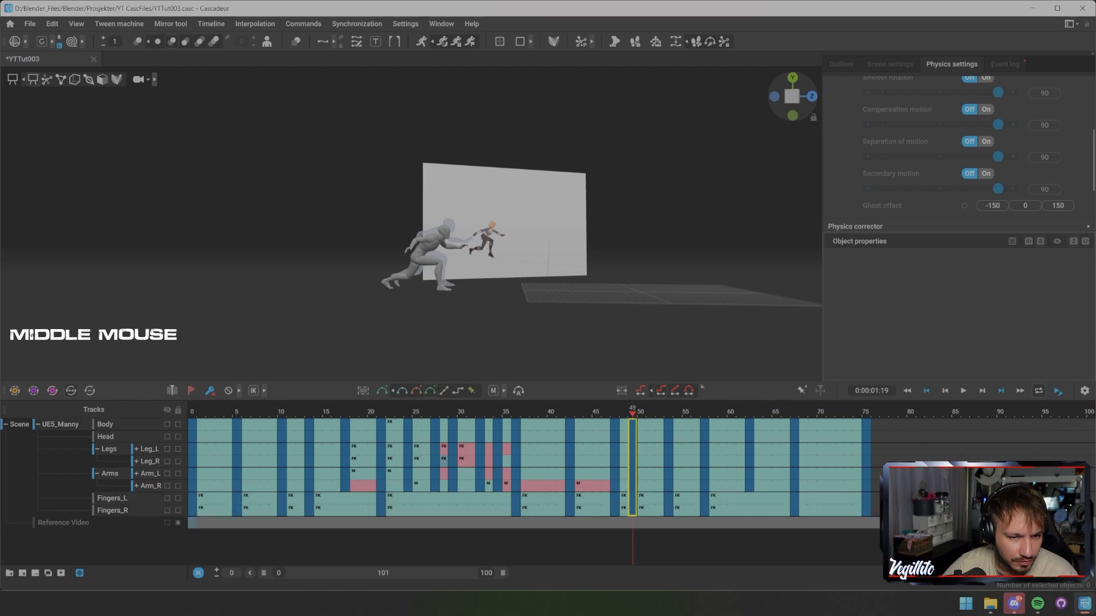
left_click(623, 442)
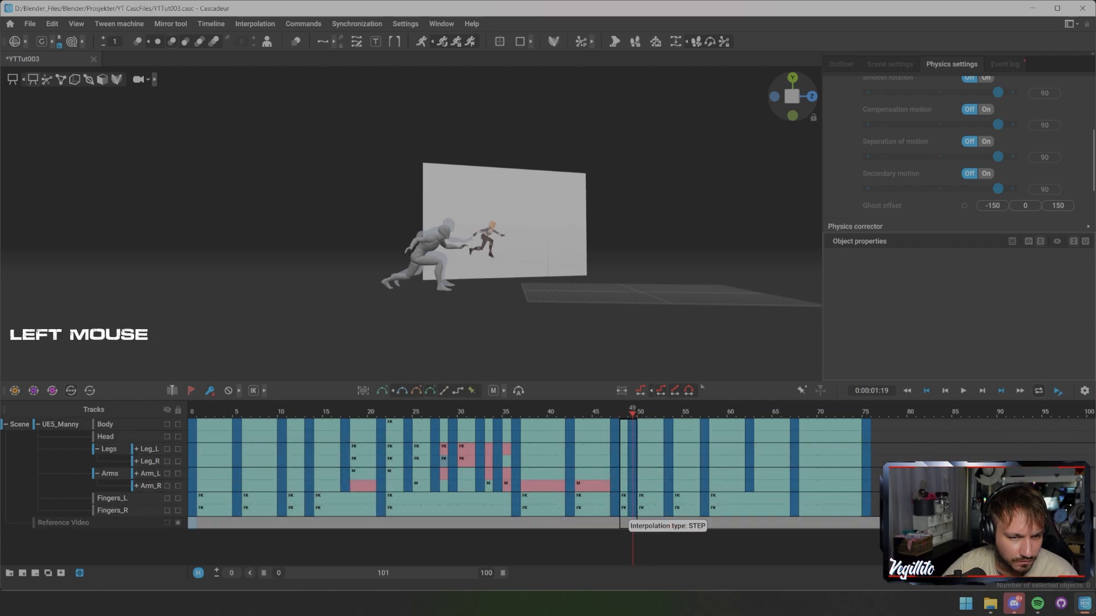
key("KP_Add")
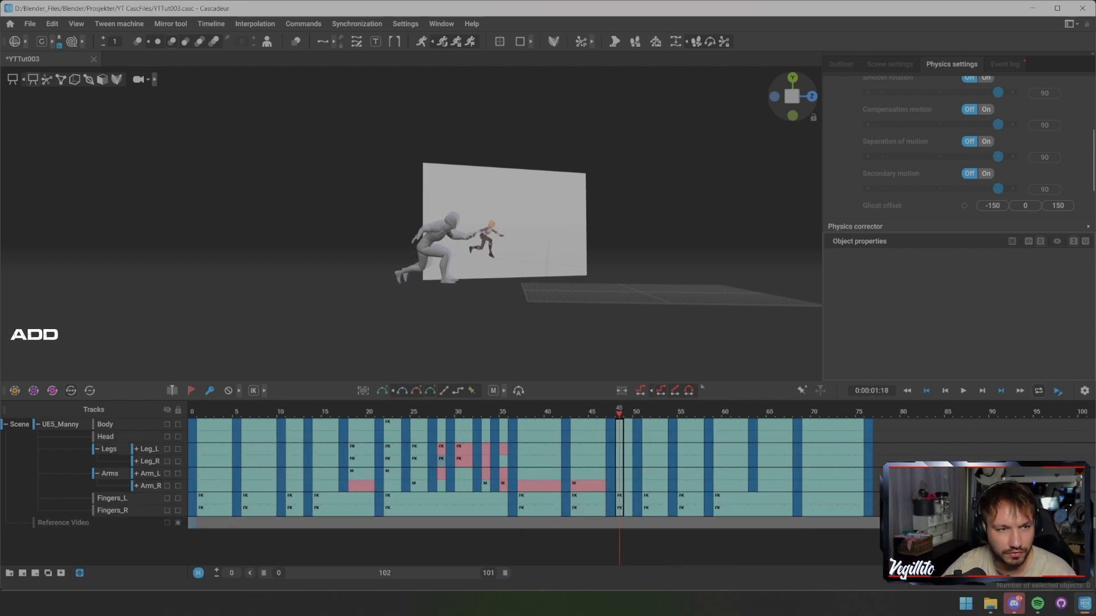
key("x")
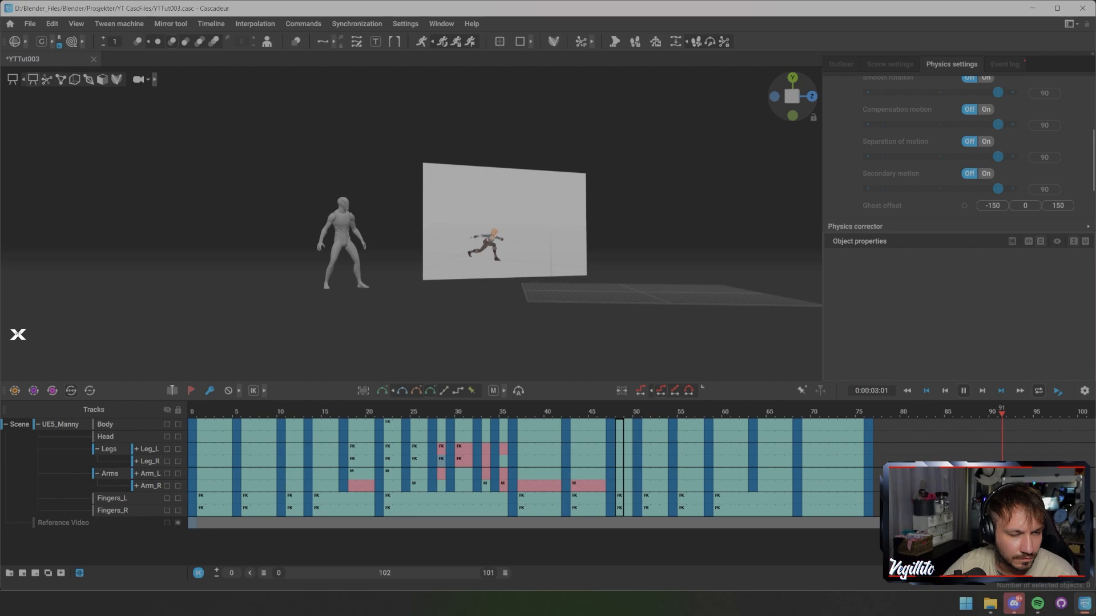
key("x")
Insert a second extra frame into the same interval on all character tracks and play back the new timing
left_click(628, 424)
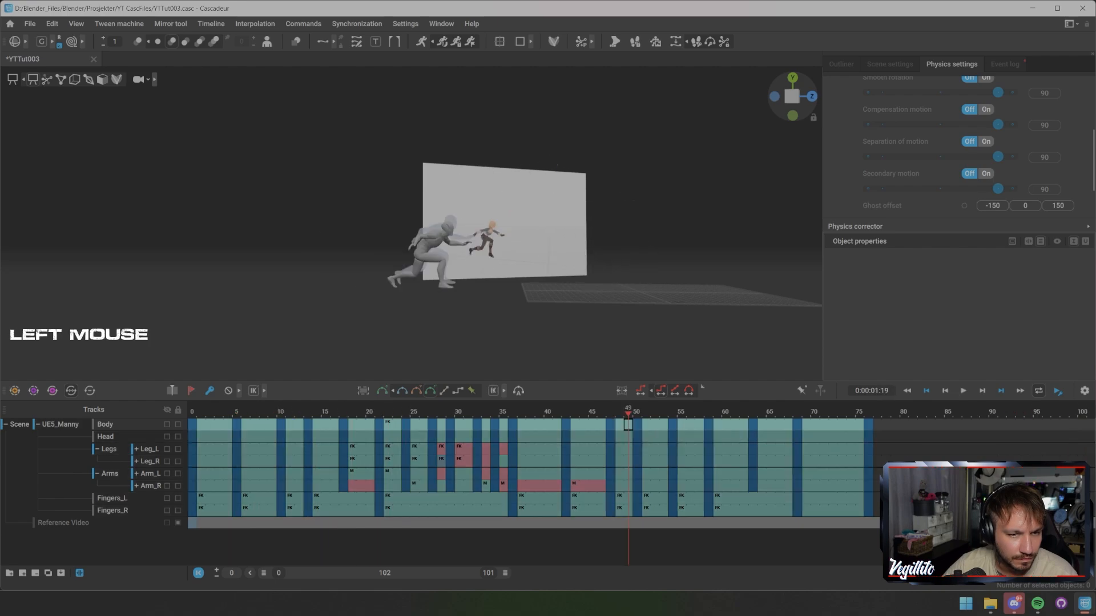
left_click_drag(627, 425, 621, 506)
key("KP_Add")
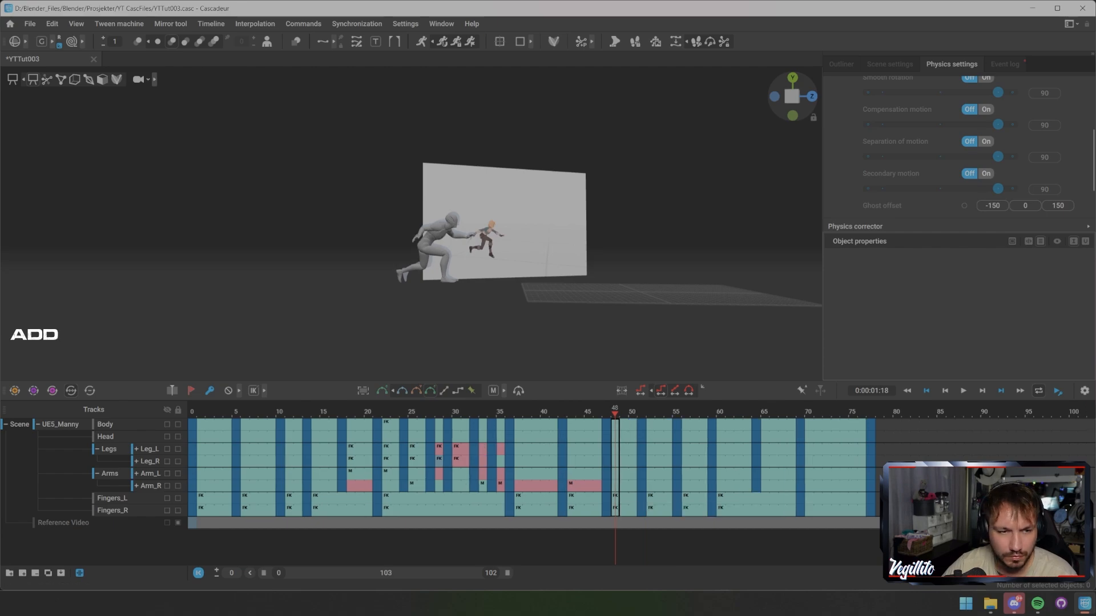
key("x")
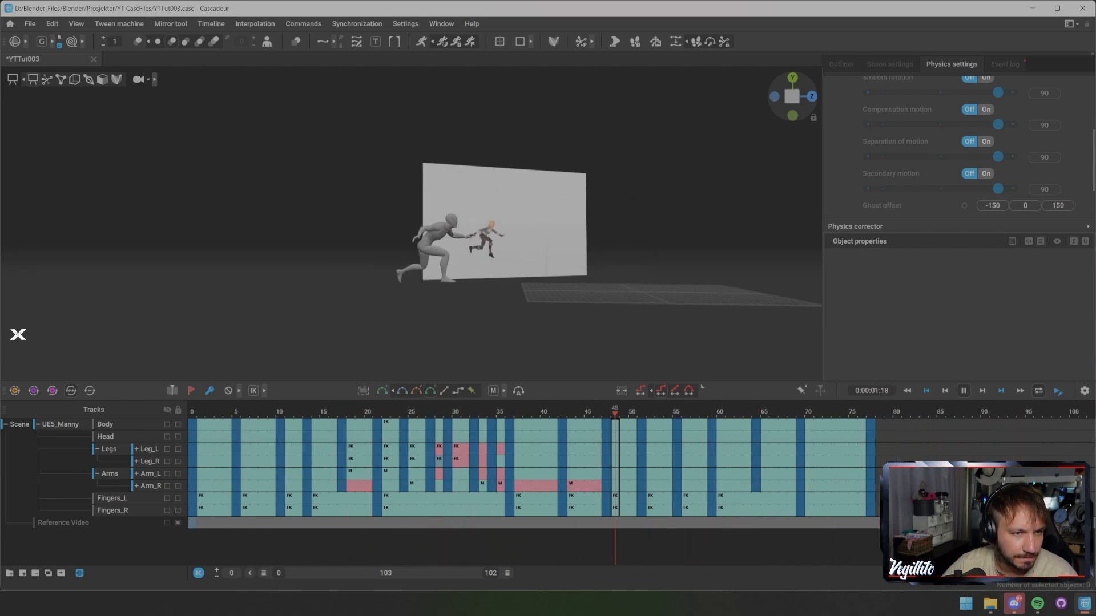
key("space")
At frame 42, shift the pelvis, neck and both hands slightly backward together, and nudge the neck a little further back
left_click_drag(606, 412, 570, 412)
left_click(451, 245)
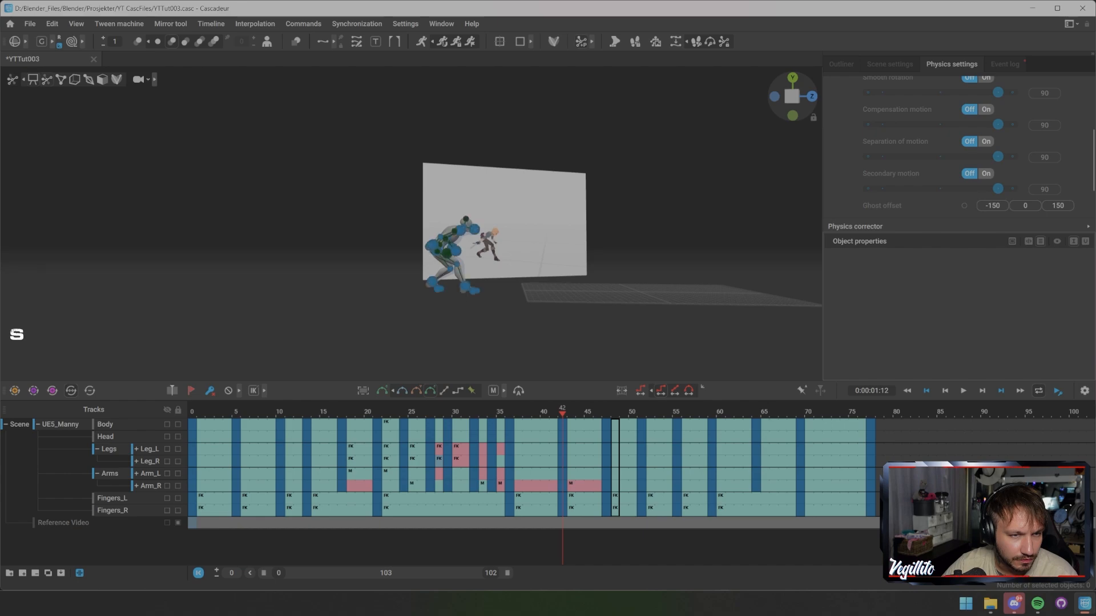
scroll(434, 239, "up", 3)
left_click(460, 277)
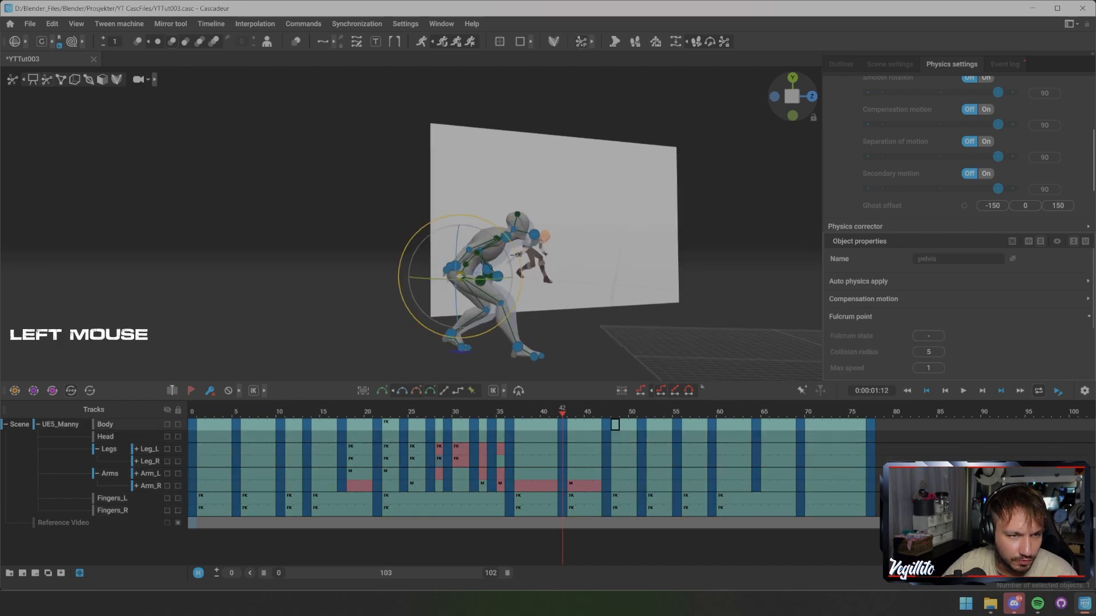
left_click(506, 236, "shift")
left_click(455, 267, "shift")
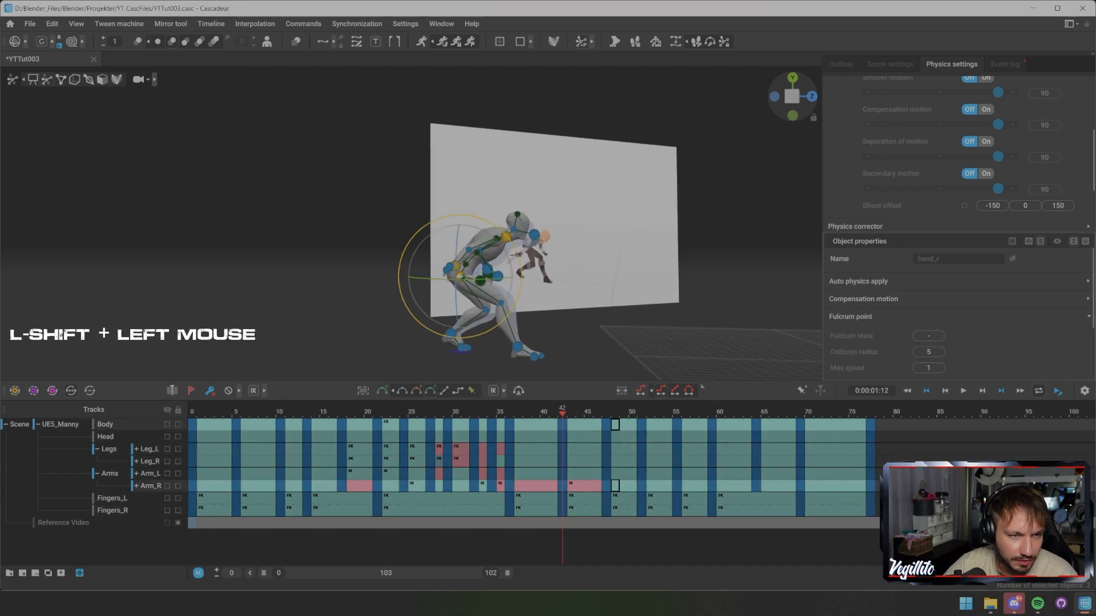
scroll(455, 266, "up", 2)
left_click(513, 285, "shift")
middle_click_drag(514, 285, 503, 222, "alt")
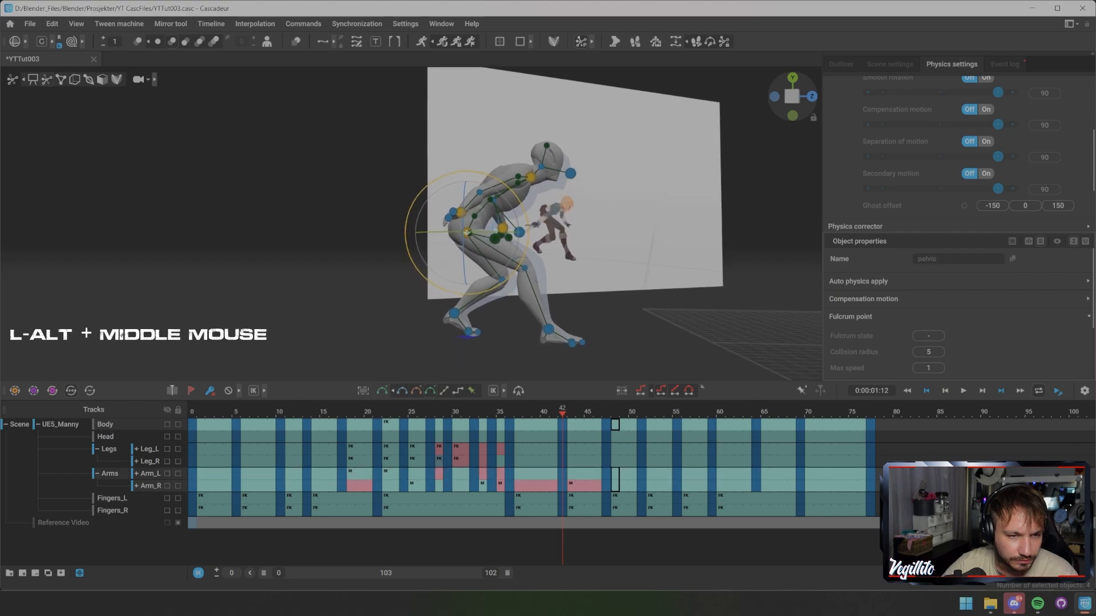
key("w")
left_click_drag(522, 232, 516, 232)
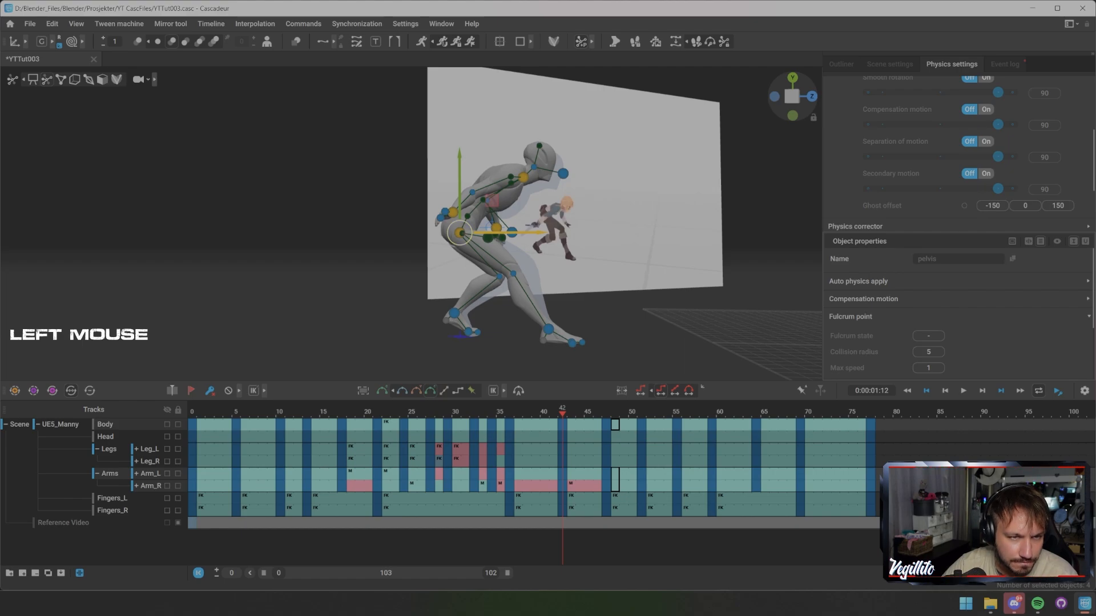
left_click(523, 178)
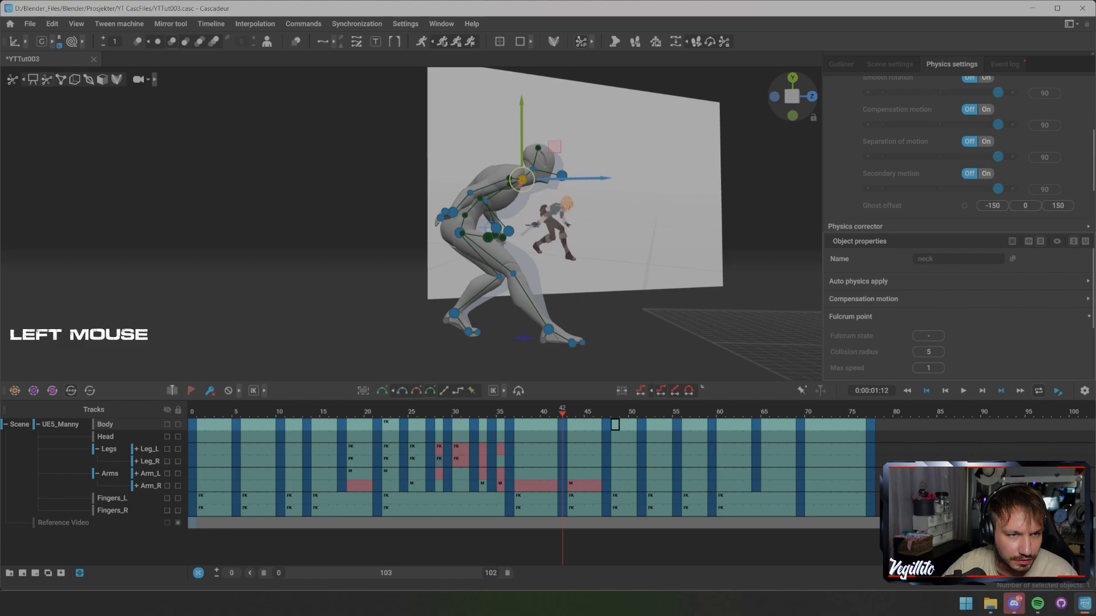
left_click_drag(521, 180, 519, 179)
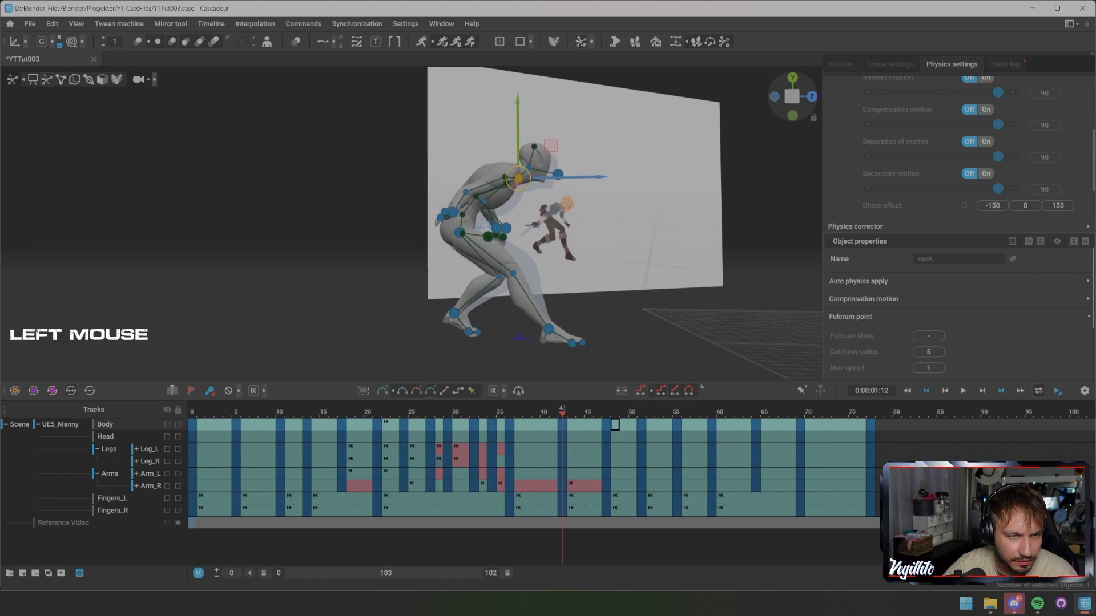
At frame 47, move the pelvis, neck and left hand slightly up and backward
left_click_drag(563, 414, 606, 414)
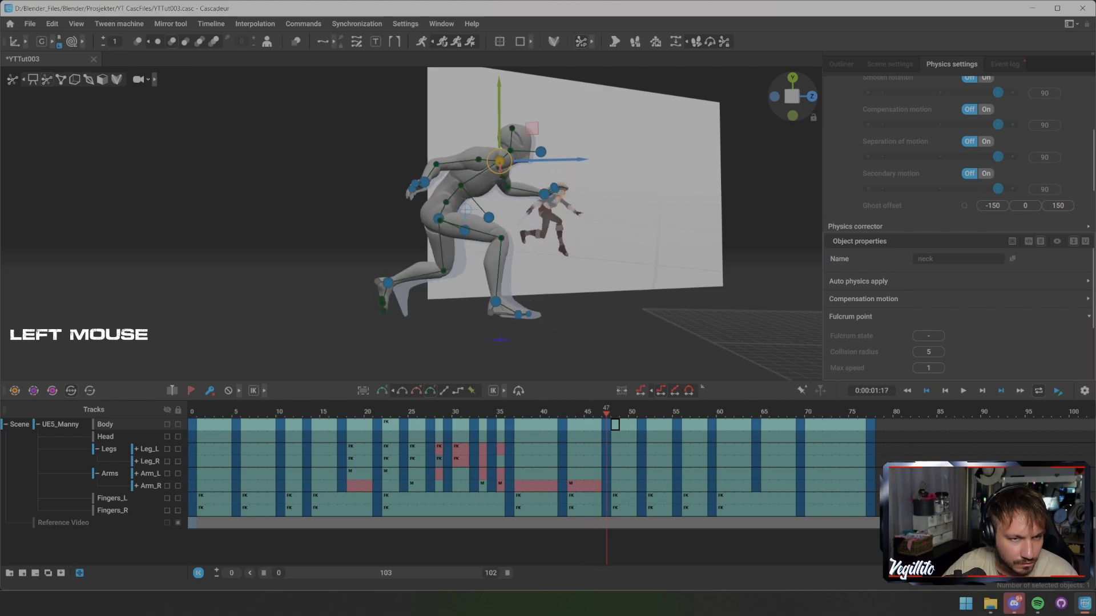
left_click(438, 219)
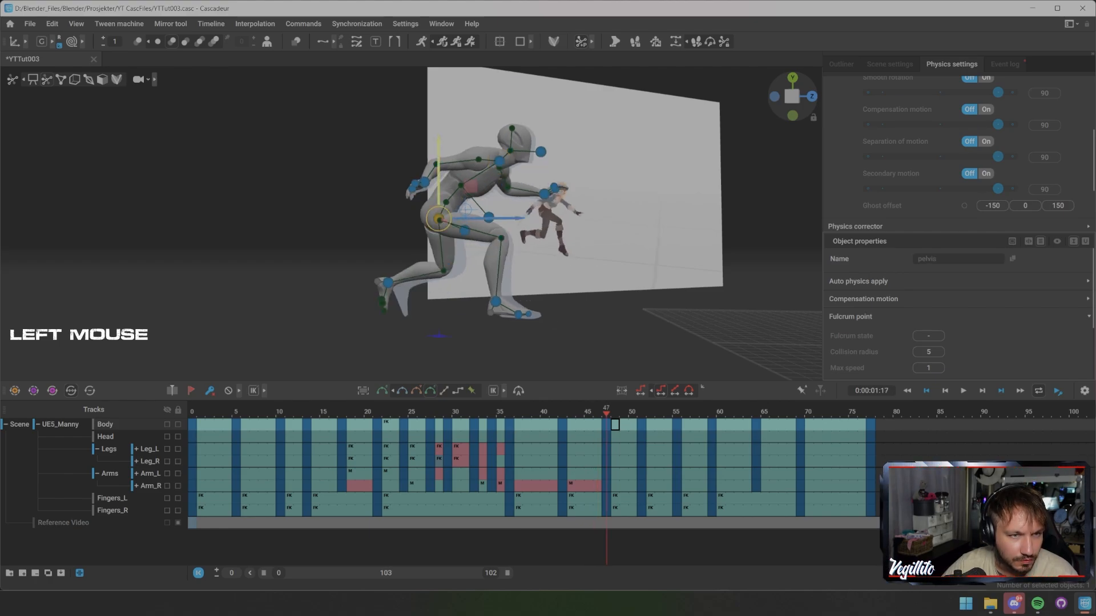
left_click_drag(438, 219, 433, 211)
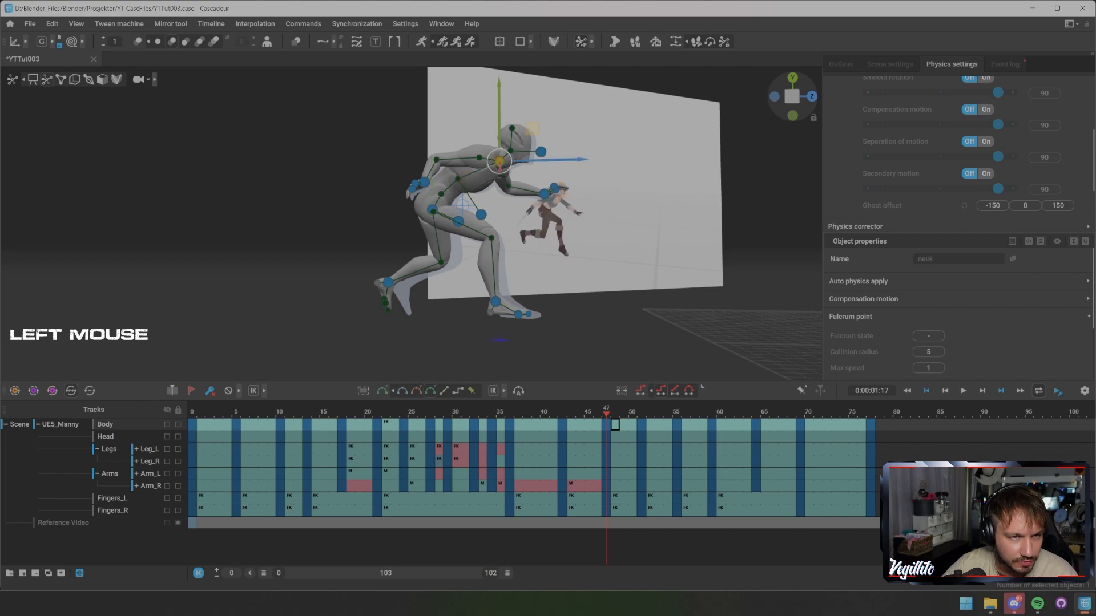
left_click_drag(500, 162, 492, 155)
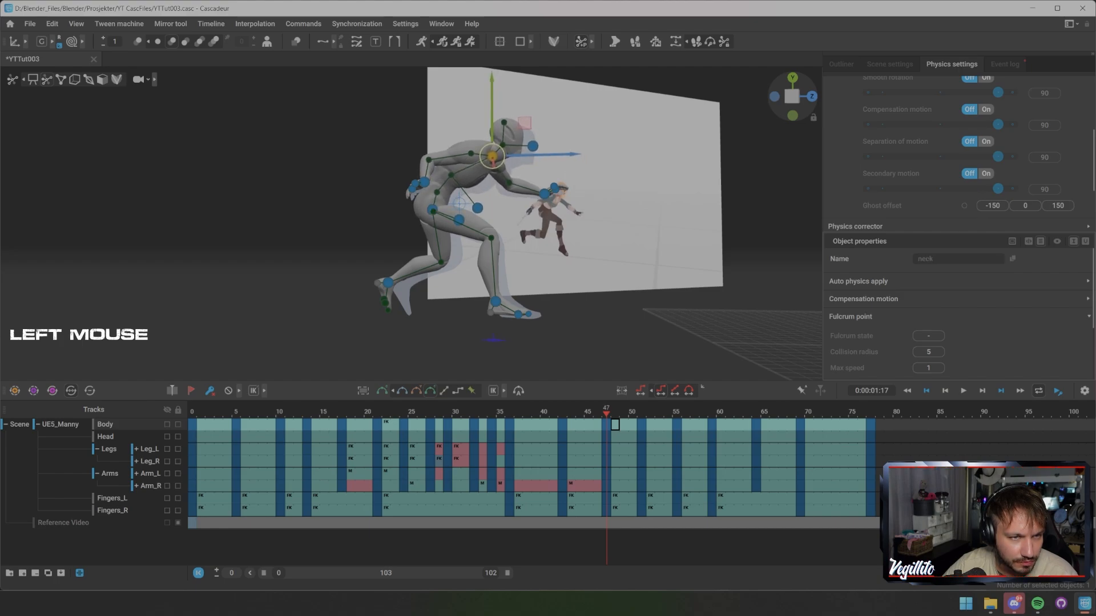
left_click(544, 194)
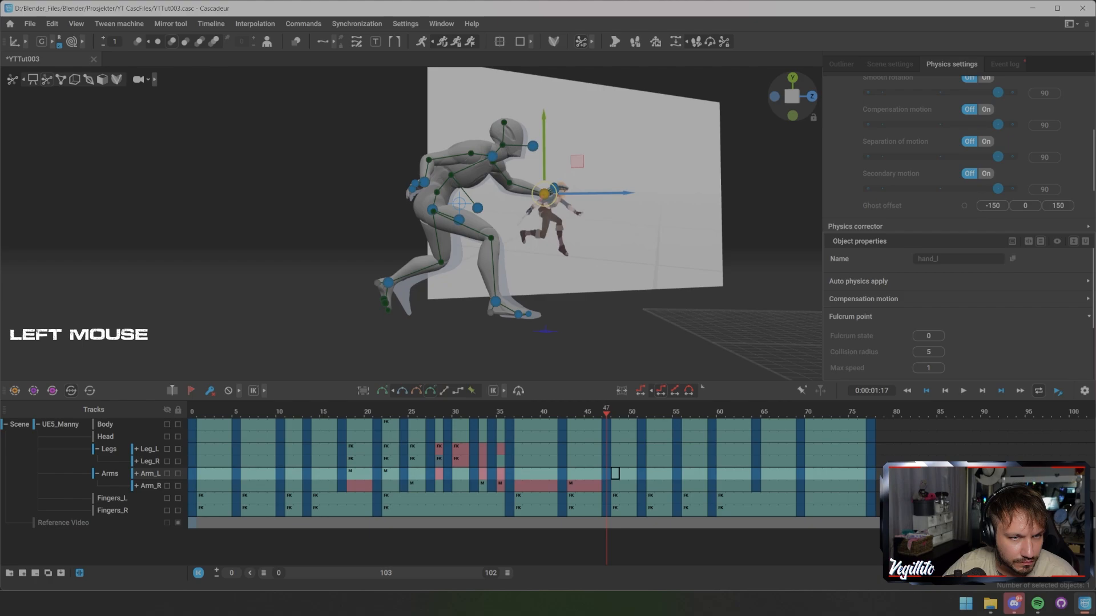
left_click_drag(544, 194, 534, 190)
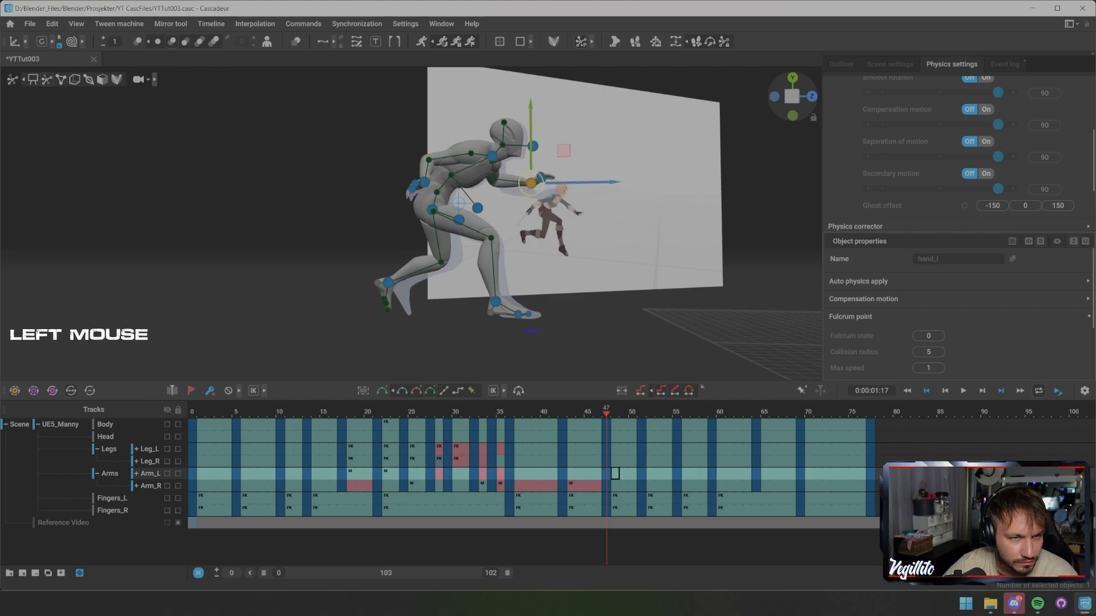
At frame 47, lower the left hand and move the right hand slightly up and backward
left_click_drag(528, 177, 531, 206)
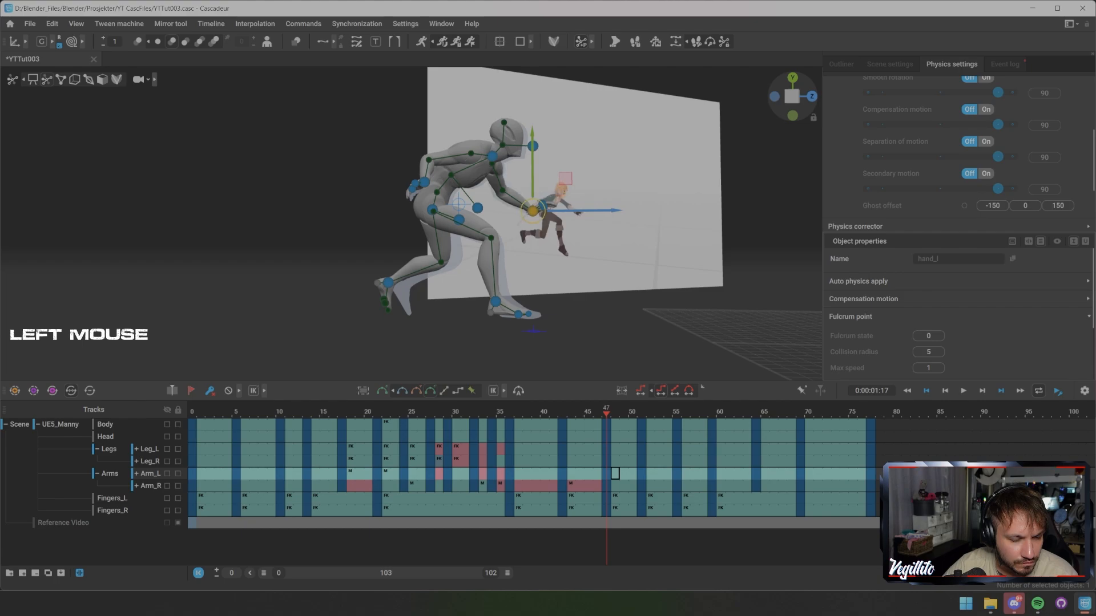
left_click(424, 182)
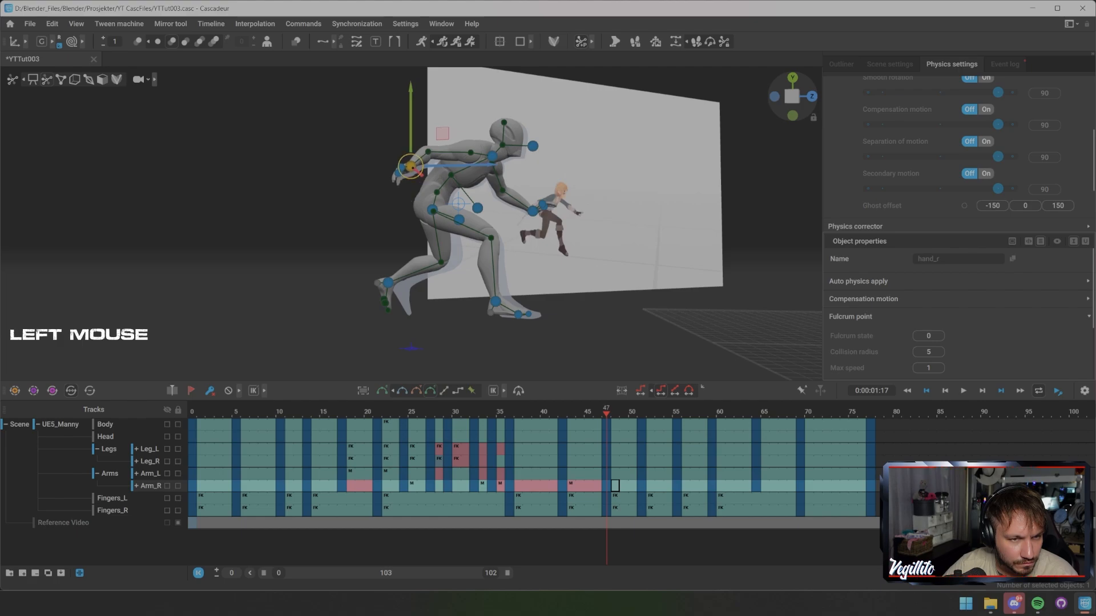
Move the right foot slightly forward at frame 47 and pitch its toes down toward the ground
left_click(496, 301)
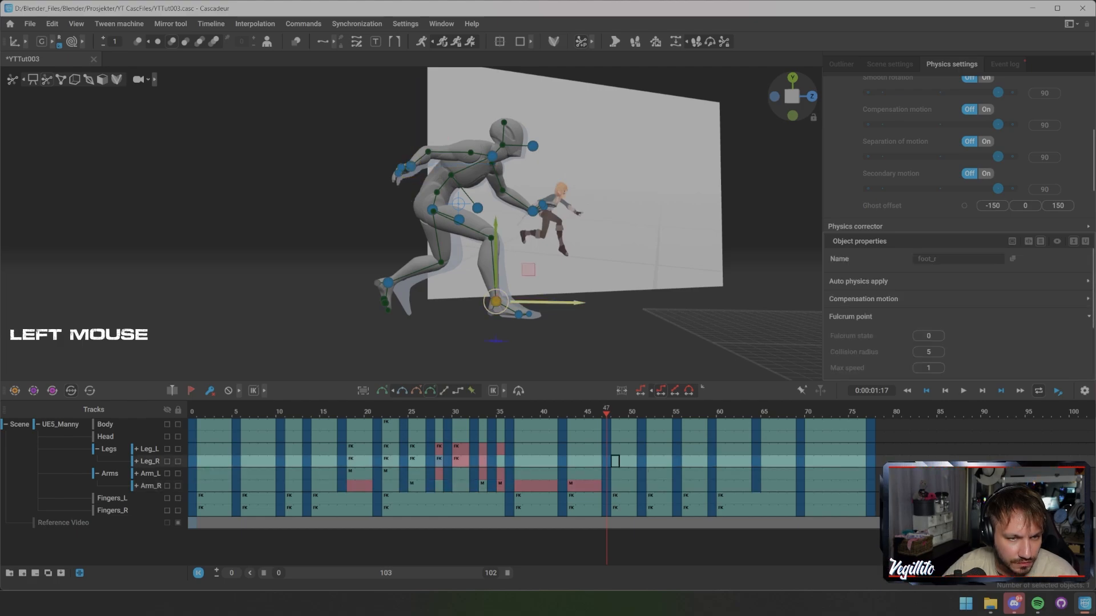
left_click_drag(548, 302, 559, 302)
key("e")
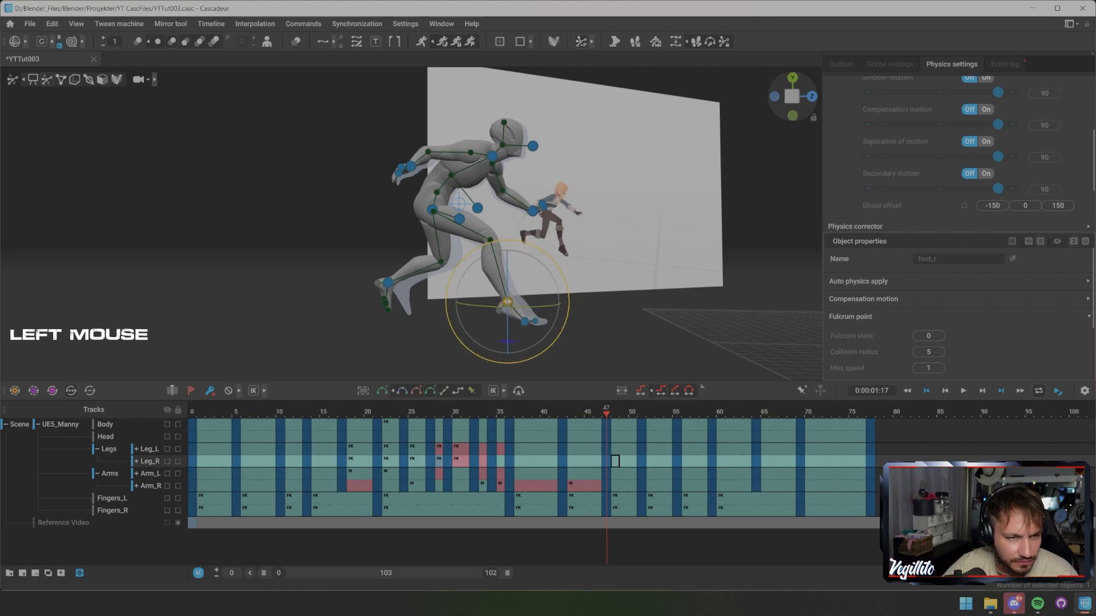
left_click(628, 320)
middle_click_drag(628, 320, 627, 274, "alt")
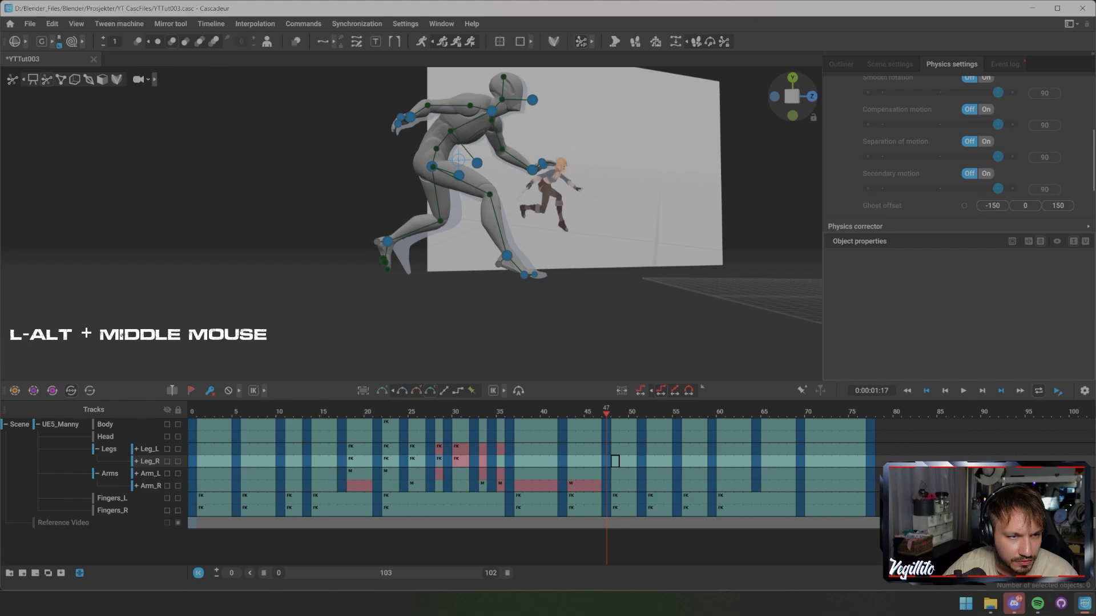
Play back the animation to review the landing and slide with the adjusted frame 47 pose
left_click(388, 241)
scroll(388, 241, "down", 2)
key("s")
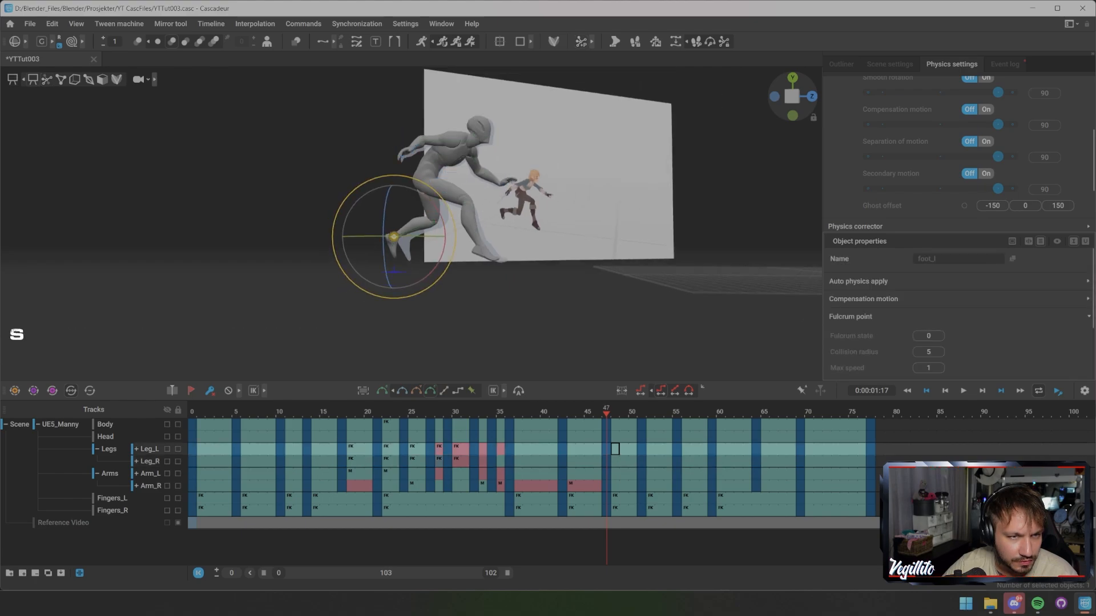
key("x")
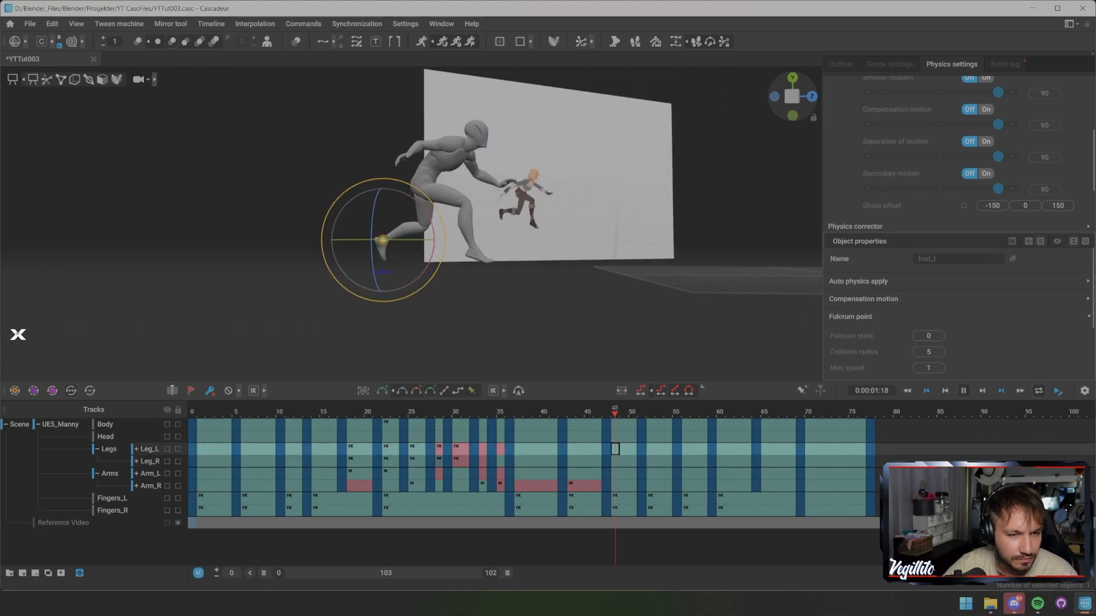
scroll(411, 224, "down", 2)
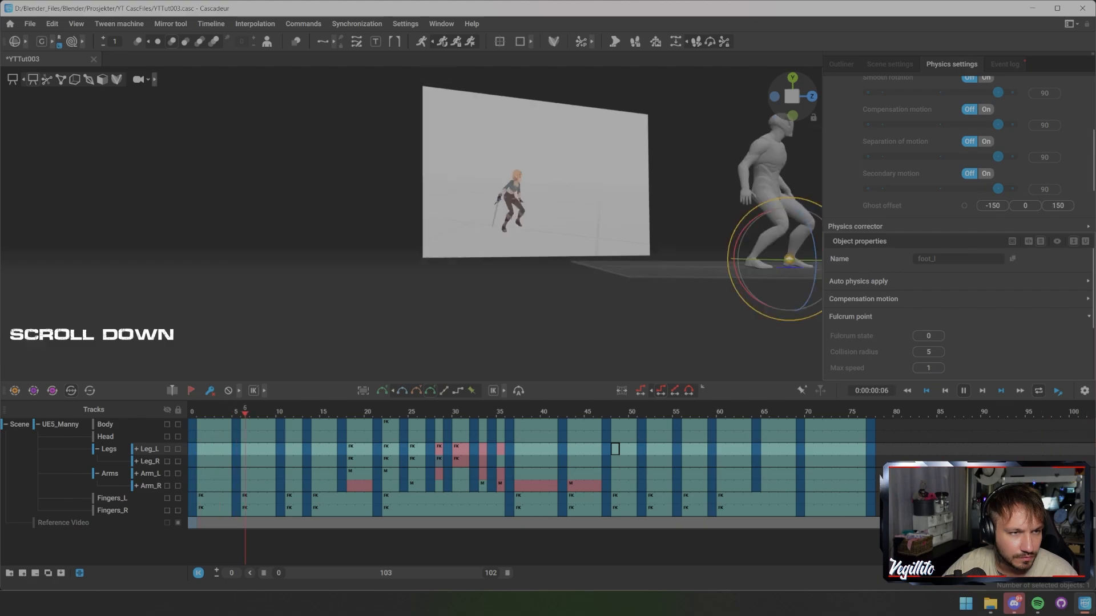
key("s")
key("s")
left_click(411, 297)
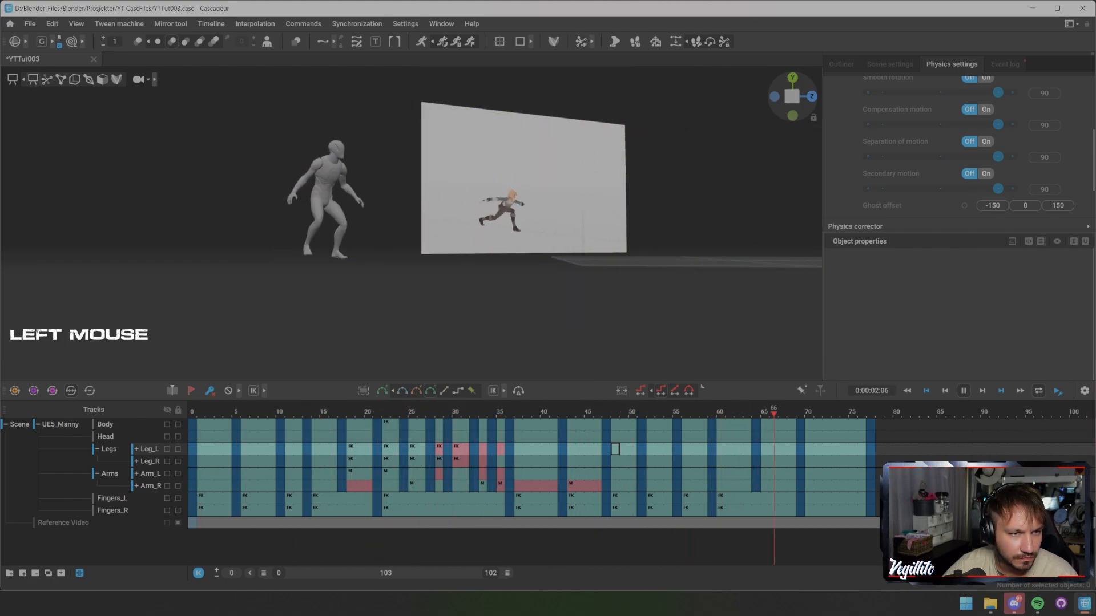
scroll(411, 224, "down", 1)
middle_click_drag(411, 224, 388, 245, "alt")
left_click_drag(388, 245, 388, 254, "alt")
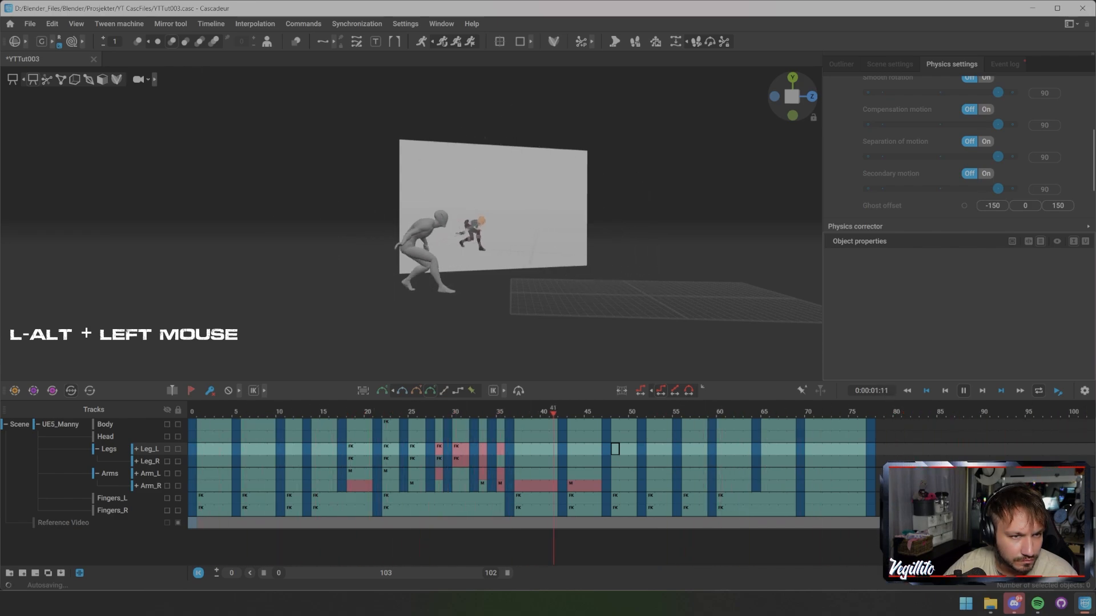
key("x")
At frame 42, raise the right foot slightly and pitch its toes down
left_click_drag(483, 412, 562, 412)
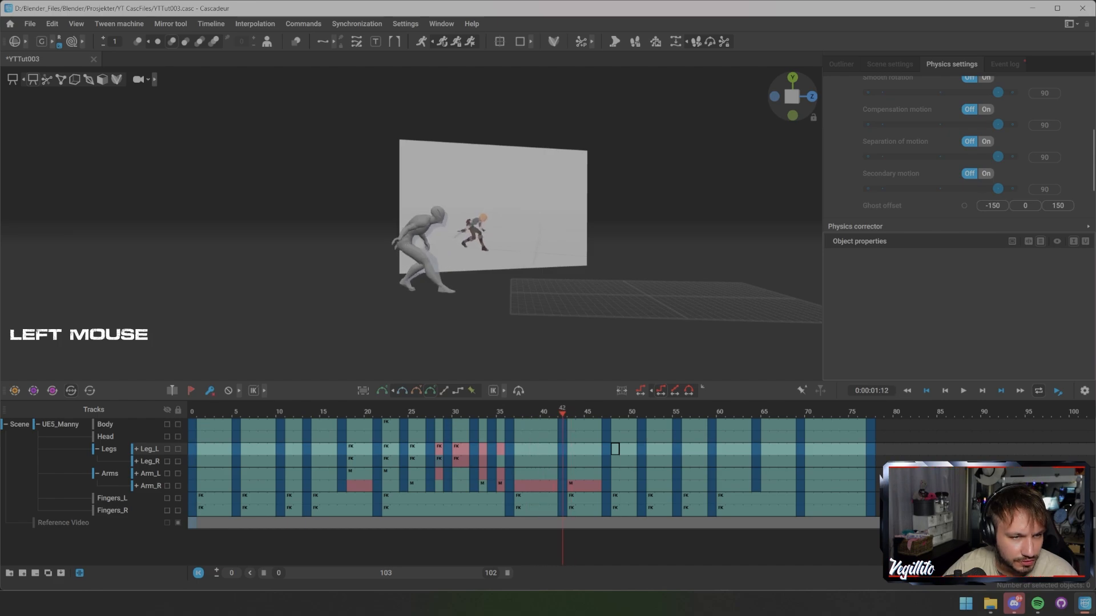
scroll(494, 245, "up", 2)
middle_click_drag(494, 244, 509, 201, "alt")
scroll(510, 201, "up", 3)
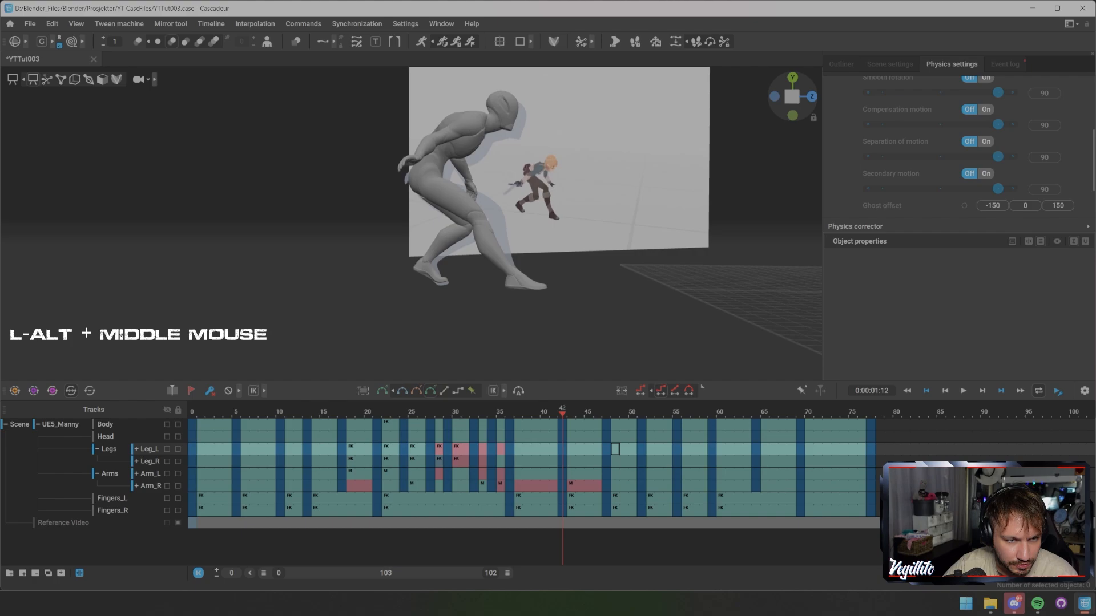
left_click_drag(509, 201, 489, 199, "alt")
key("s")
left_click(492, 271)
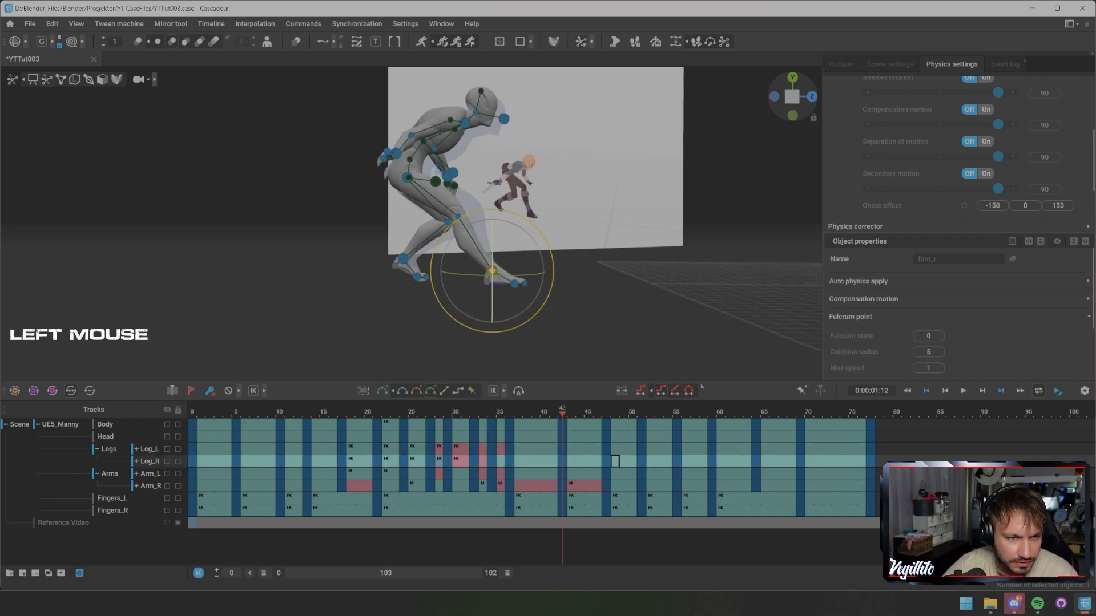
key("w")
left_click_drag(492, 271, 544, 251)
key("e")
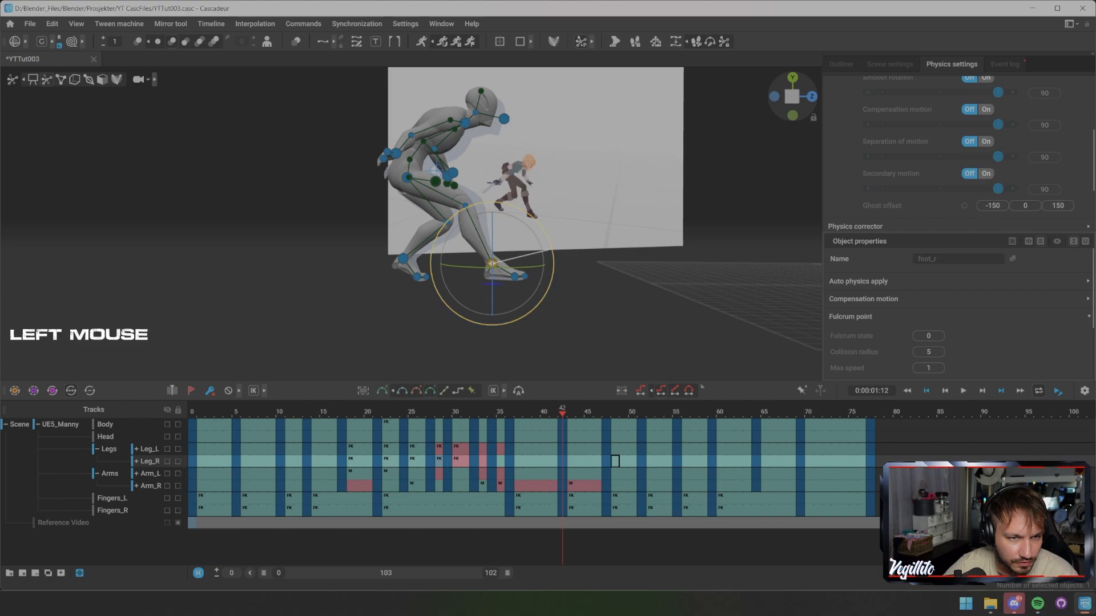
left_click(556, 255)
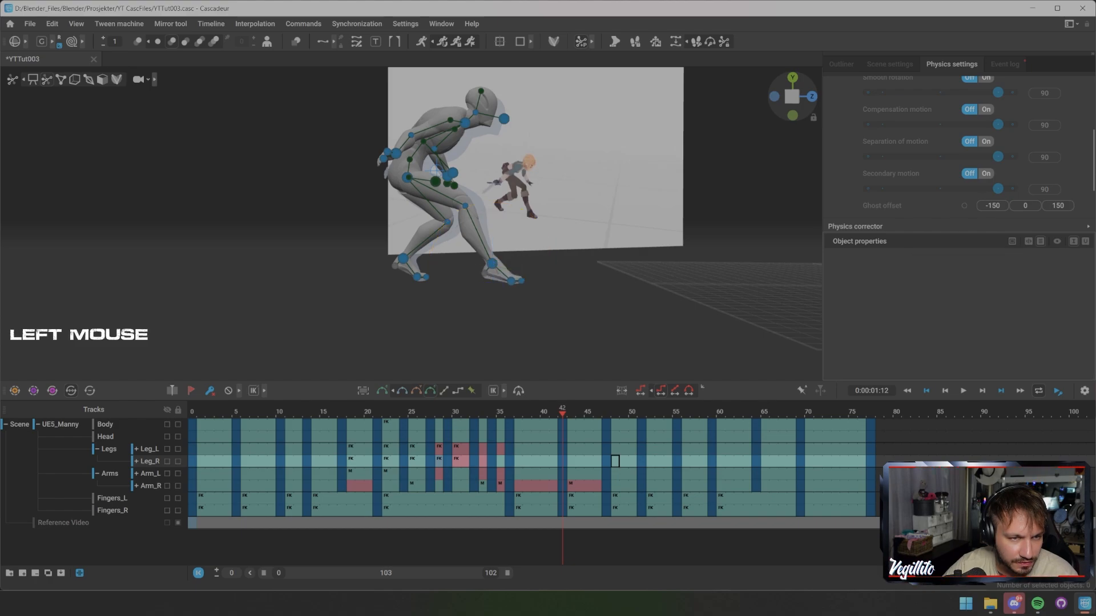
Play back the slide, and at frame 47 move the right foot slightly up and backward
scroll(536, 228, "down", 3)
key("x")
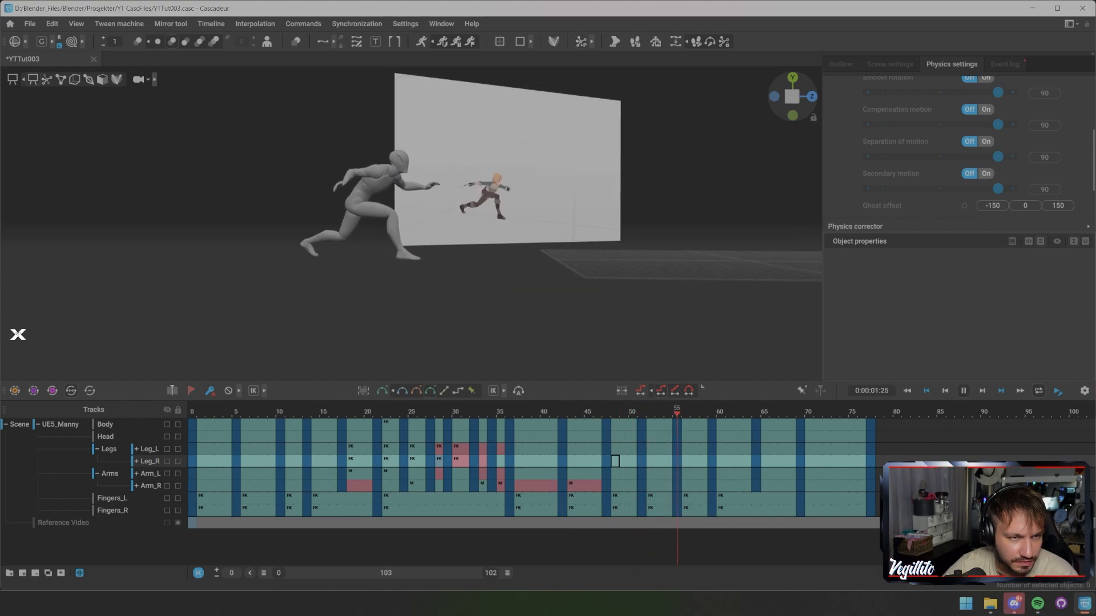
middle_click_drag(537, 228, 533, 243, "alt")
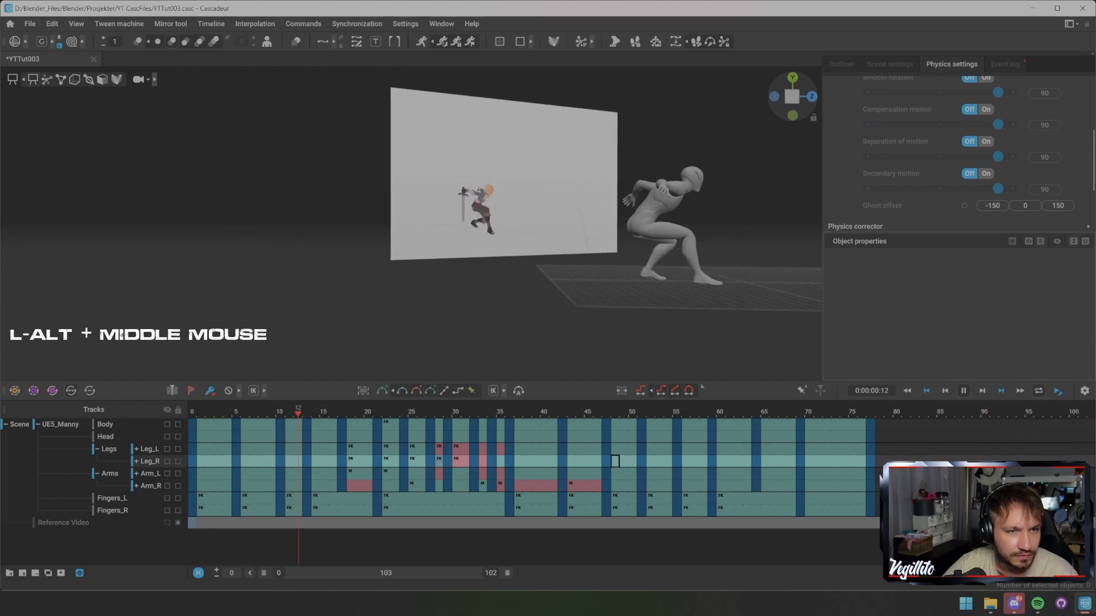
key("x")
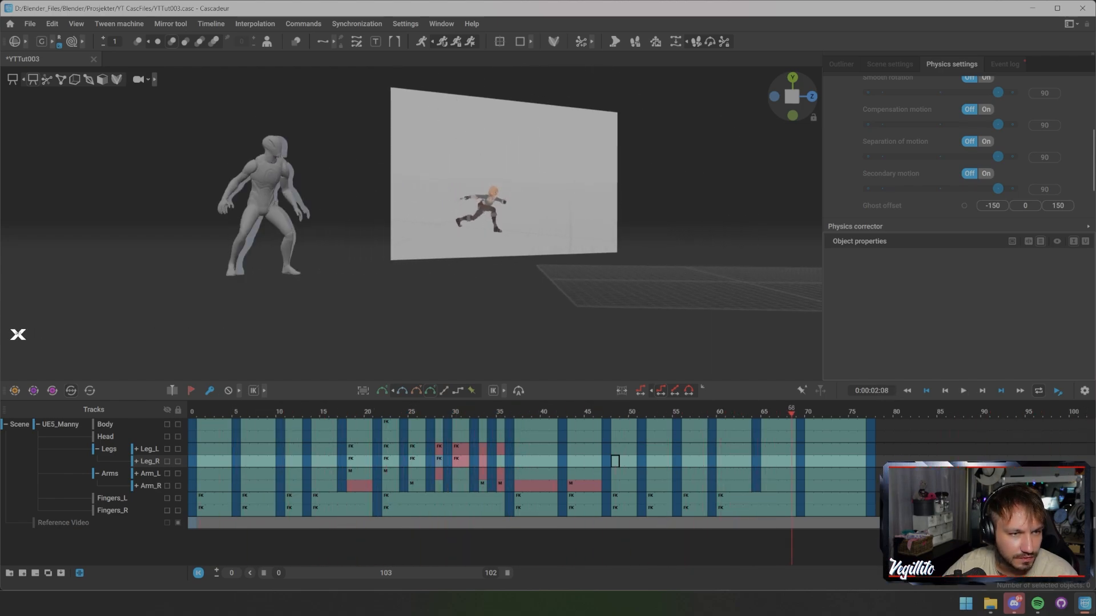
left_click_drag(545, 411, 606, 411)
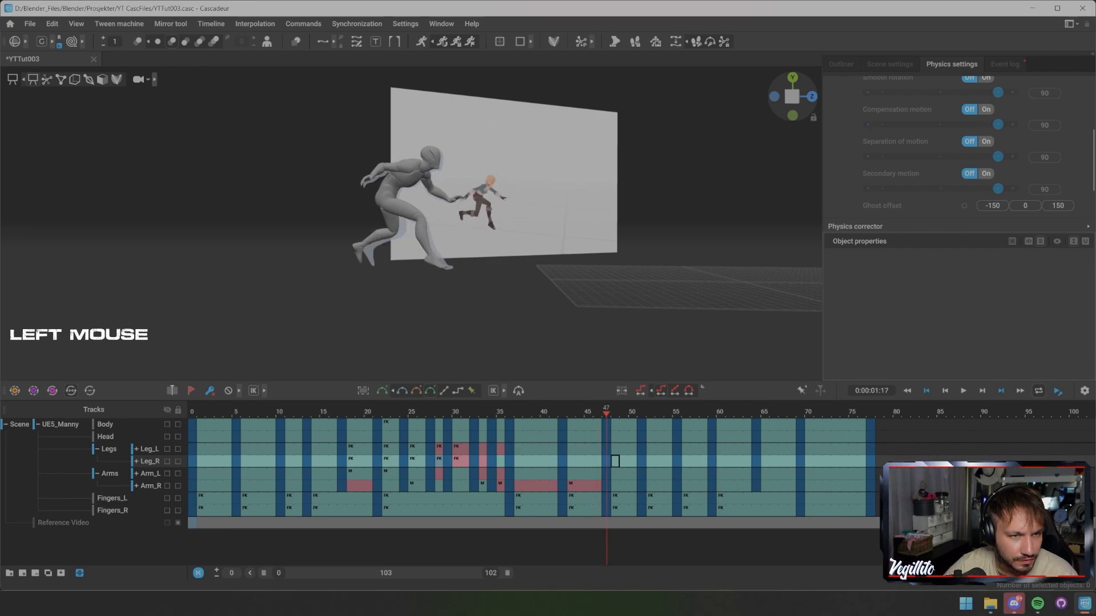
key("s")
left_click(431, 257)
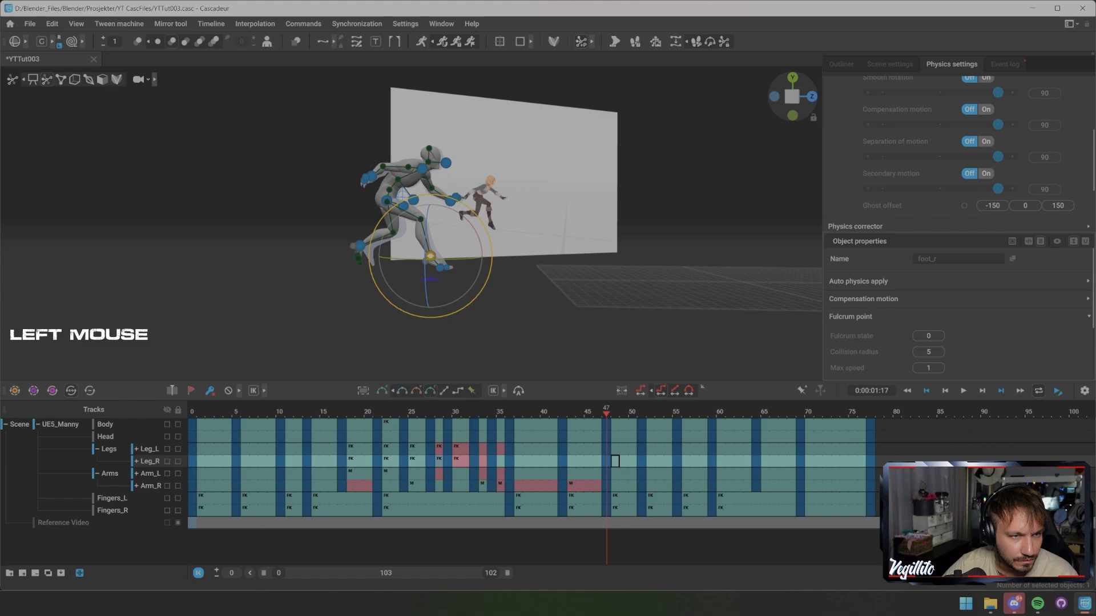
key("w")
left_click_drag(427, 253, 421, 245)
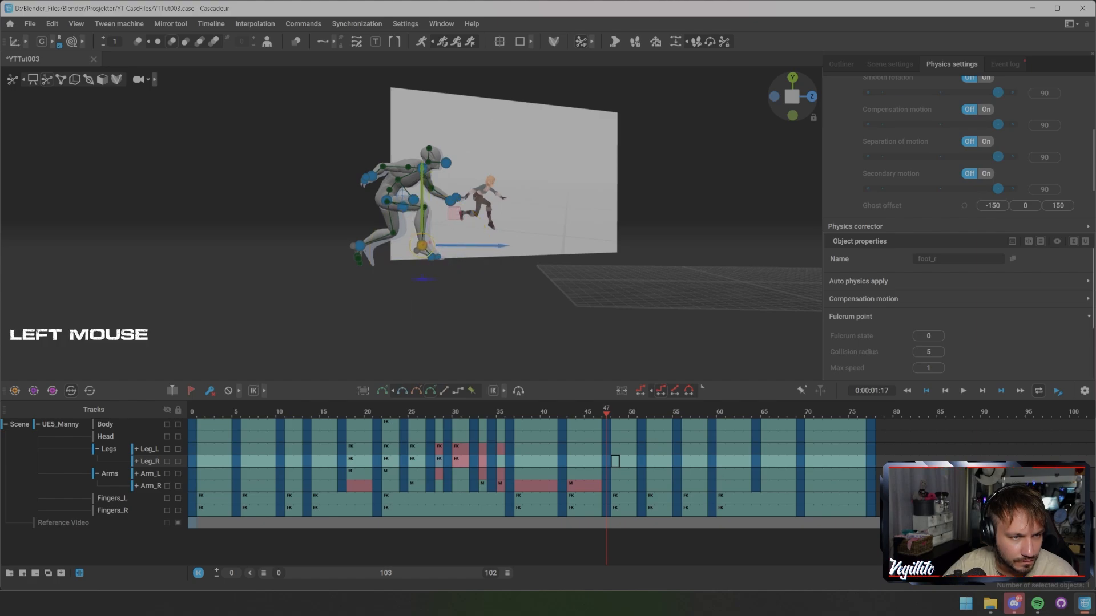
Play back the whole flip repeatedly from different viewing angles to examine the landing, slide and settle
key("s")
key("x")
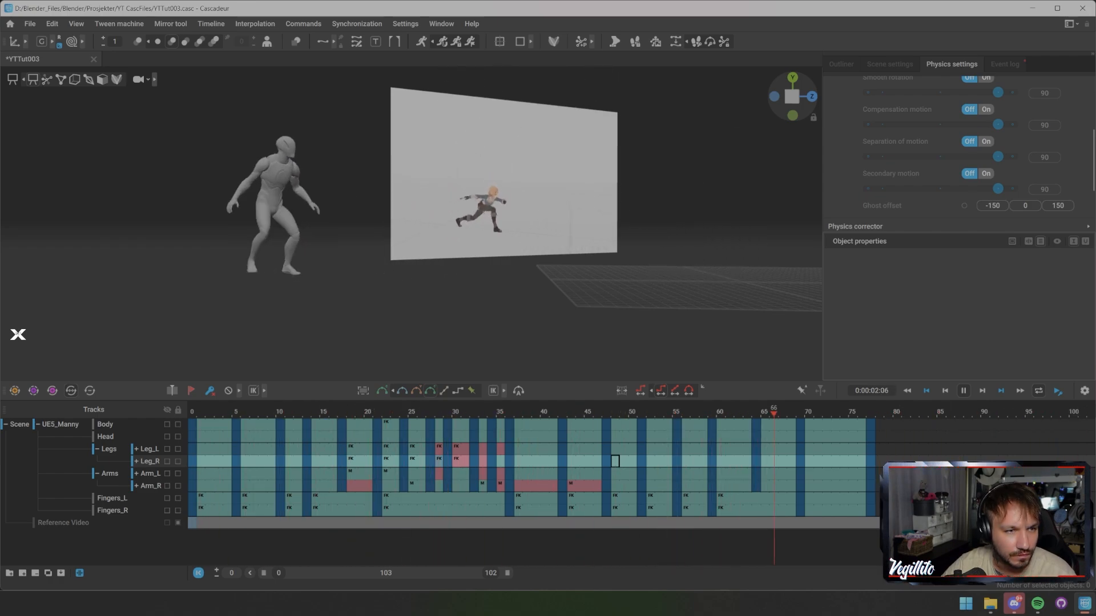
key("space")
scroll(411, 223, "down", 3)
middle_click_drag(411, 223, 385, 235, "alt")
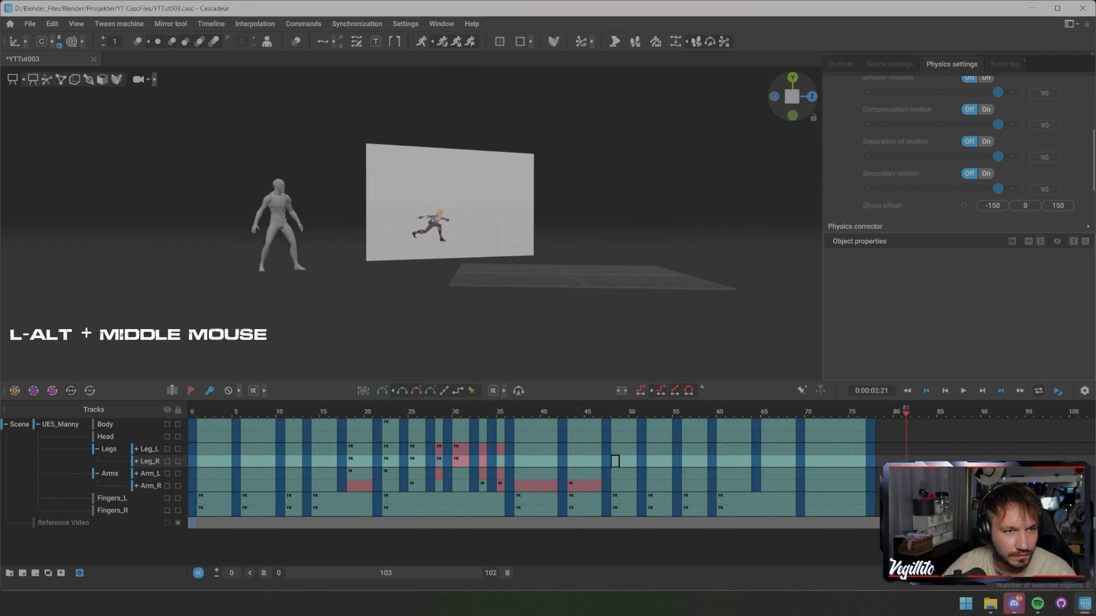
key("x")
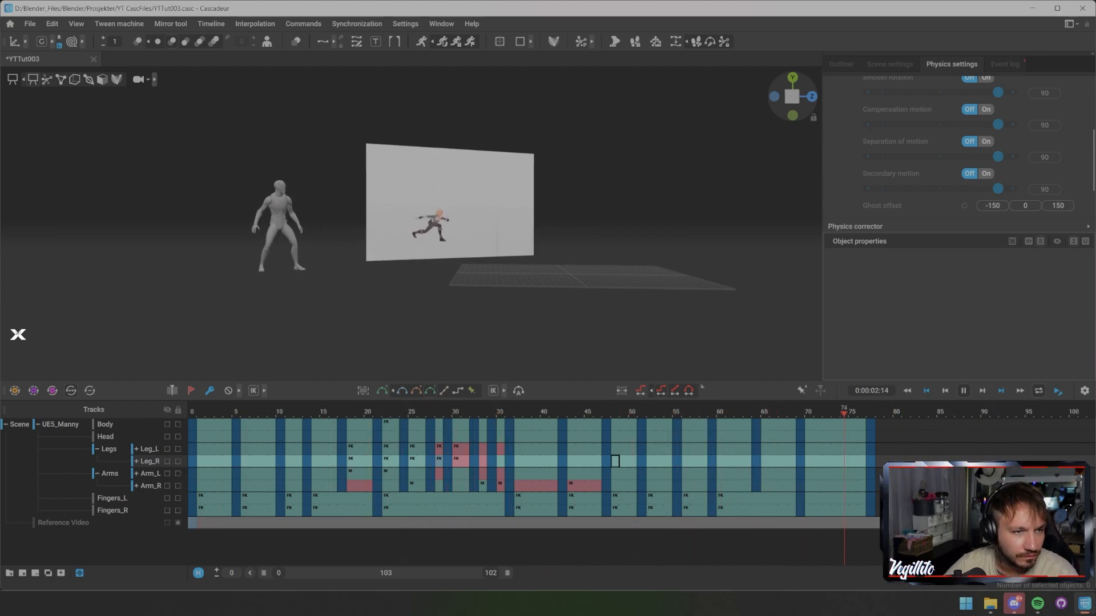
mouse_move(411, 229)
left_mouse_down("alt")
mouse_move(491, 228)
mouse_move(394, 229)
left_mouse_up("alt")
left_click_drag(571, 200, 432, 198, "alt")
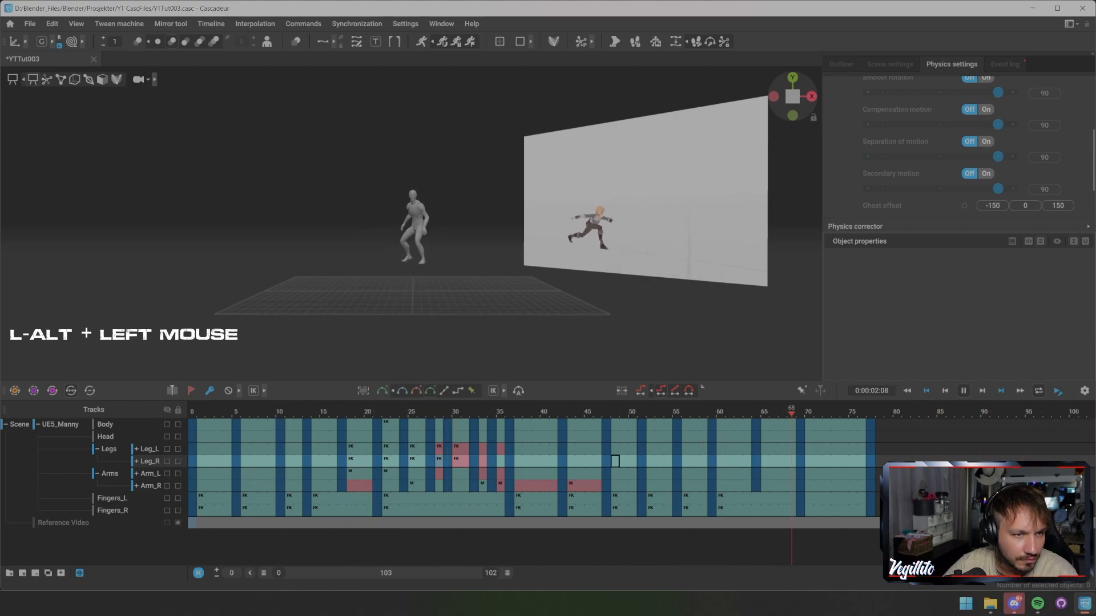
left_click_drag(432, 198, 557, 195, "alt")
scroll(411, 223, "up", 1)
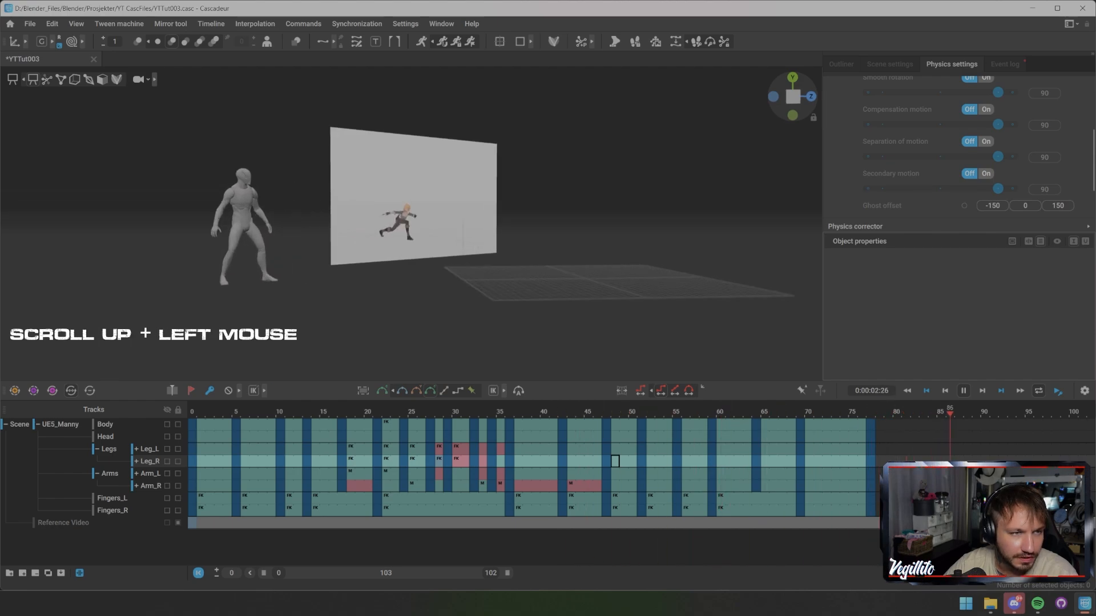
middle_click_drag(557, 194, 548, 209, "alt")
left_click_drag(549, 209, 540, 205, "alt")
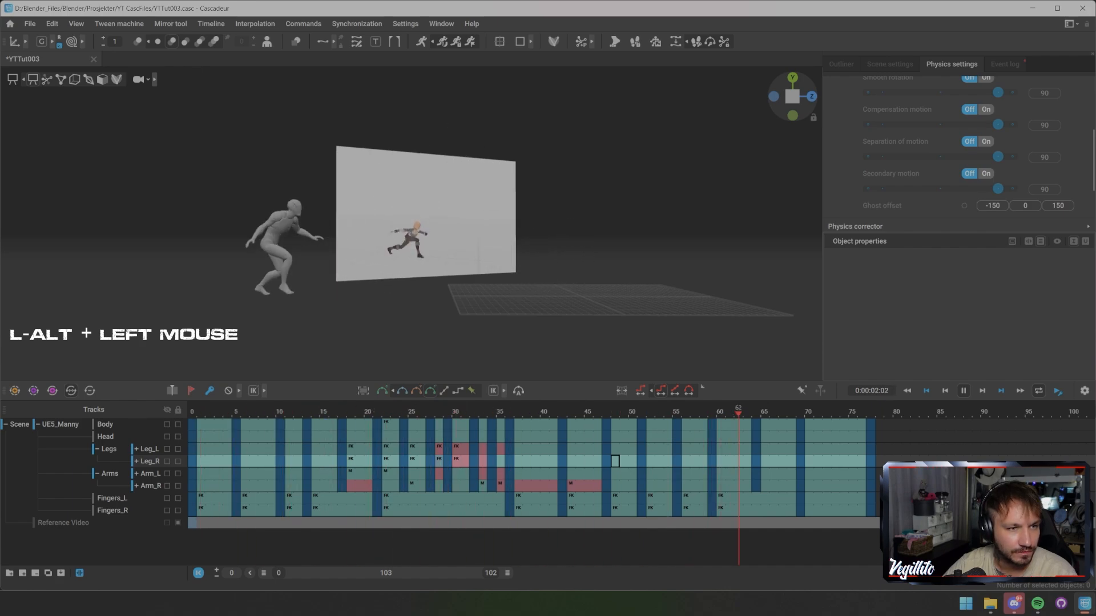
key("space")
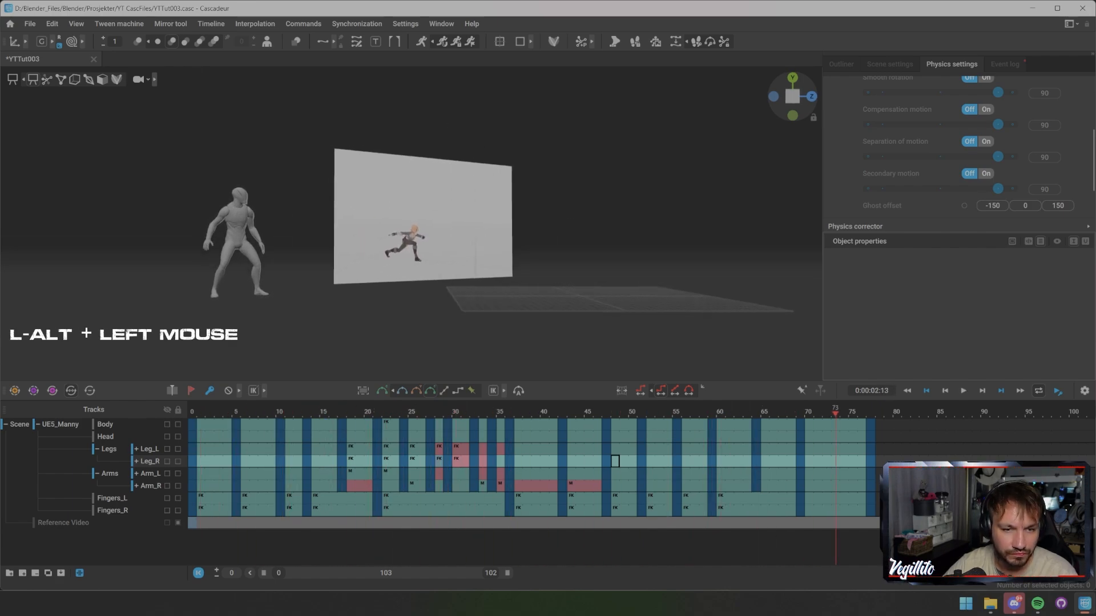